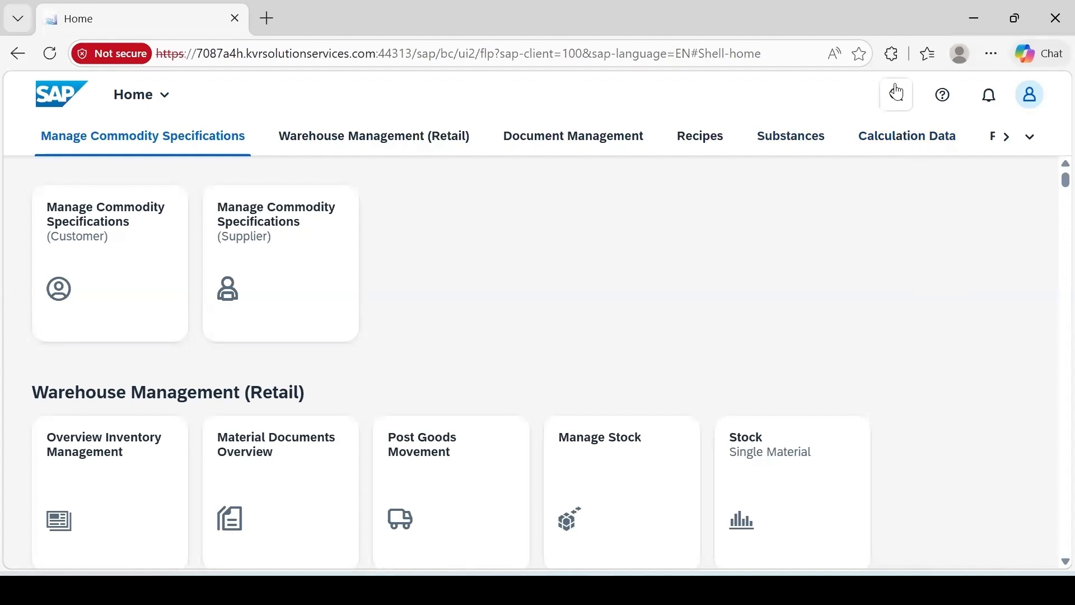
# Step: Search the apps for "data mig" and open Migrate Your Data - Migration Cockpit
pyautogui.write('data')
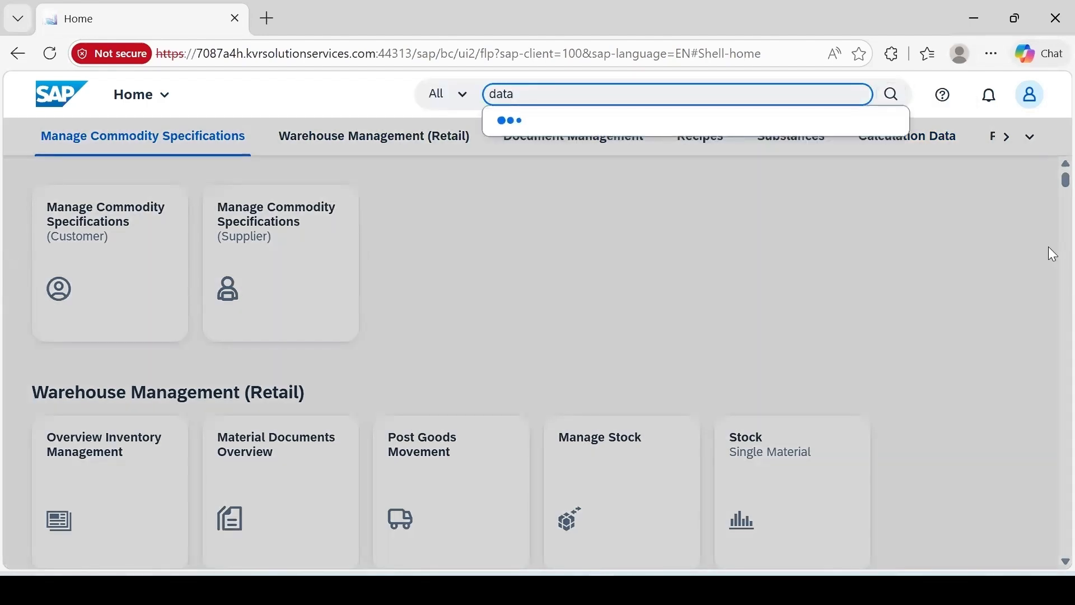
pyautogui.write(' mig')
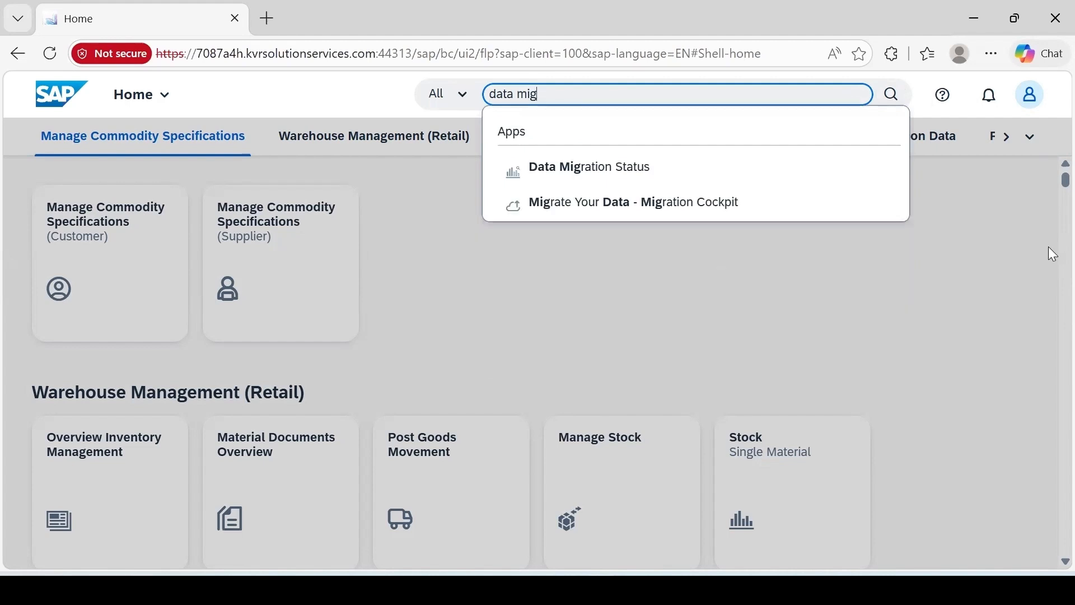
pyautogui.click(560, 204)
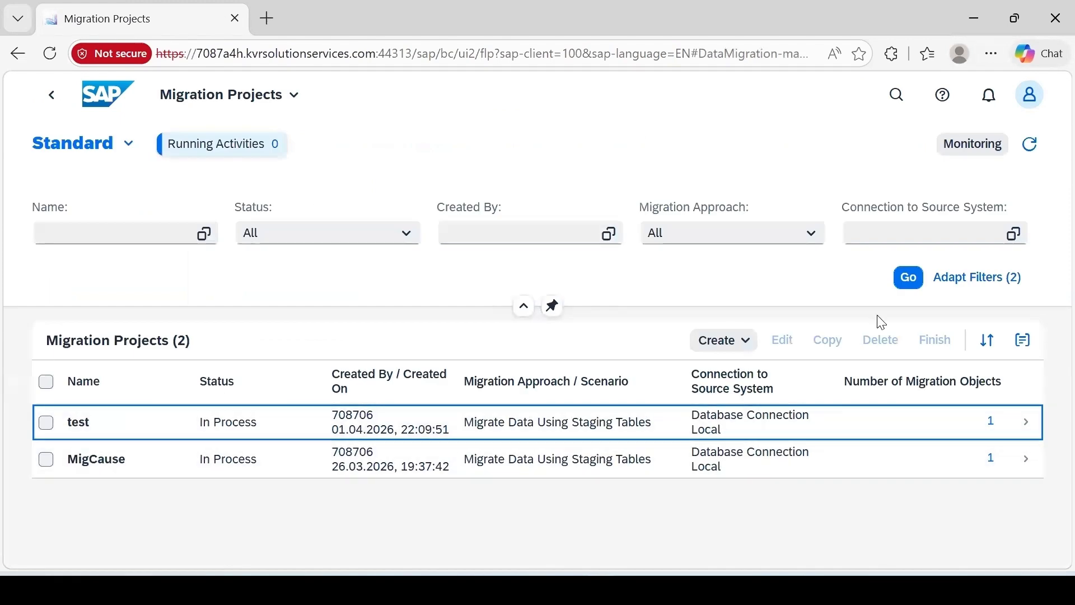
# Step: Start a new migration project for migrating data using staging tables and name it MigQInfoRecord
pyautogui.click(723, 340)
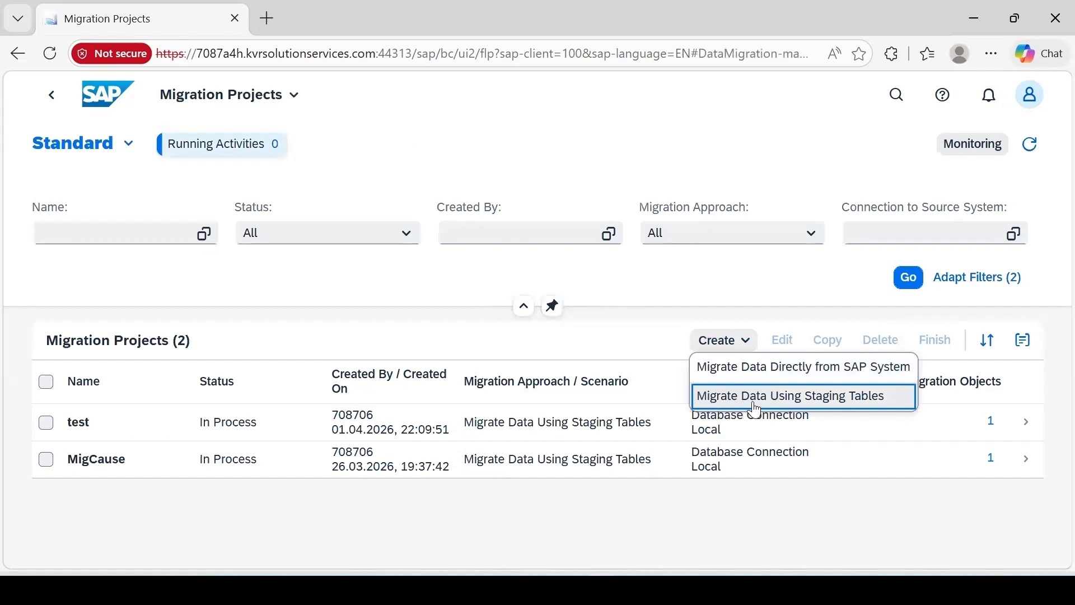
pyautogui.click(783, 409)
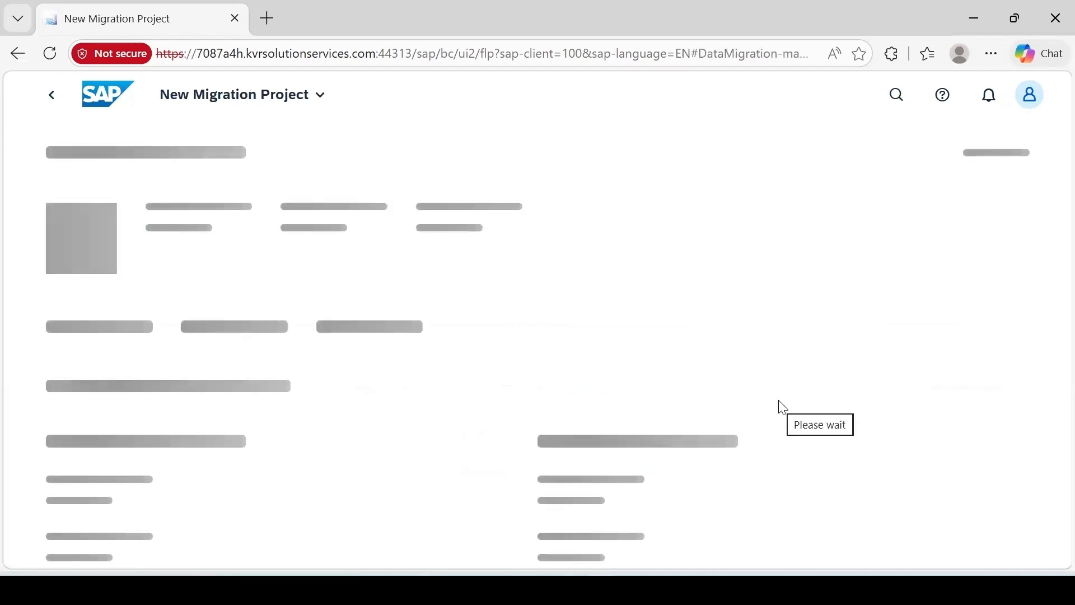
pyautogui.write('Mig')
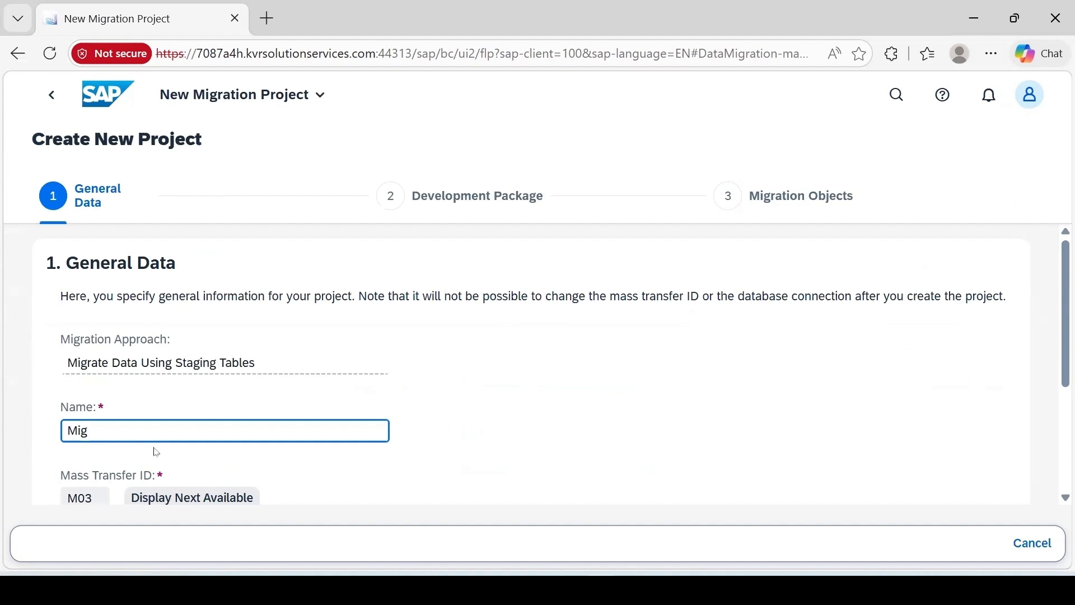
pyautogui.write('QInfoRecord')
# Step: Accept the general data and assign the project to the development package Local Package ($TMP)
pyautogui.scroll(-4, 347, 423)
pyautogui.click(73, 443)
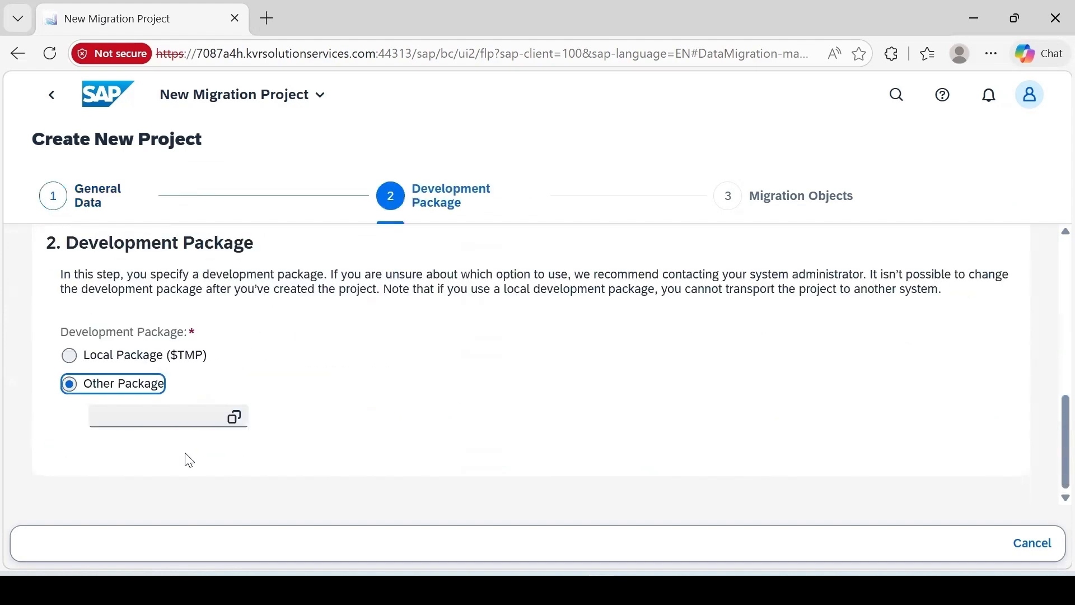
pyautogui.click(70, 356)
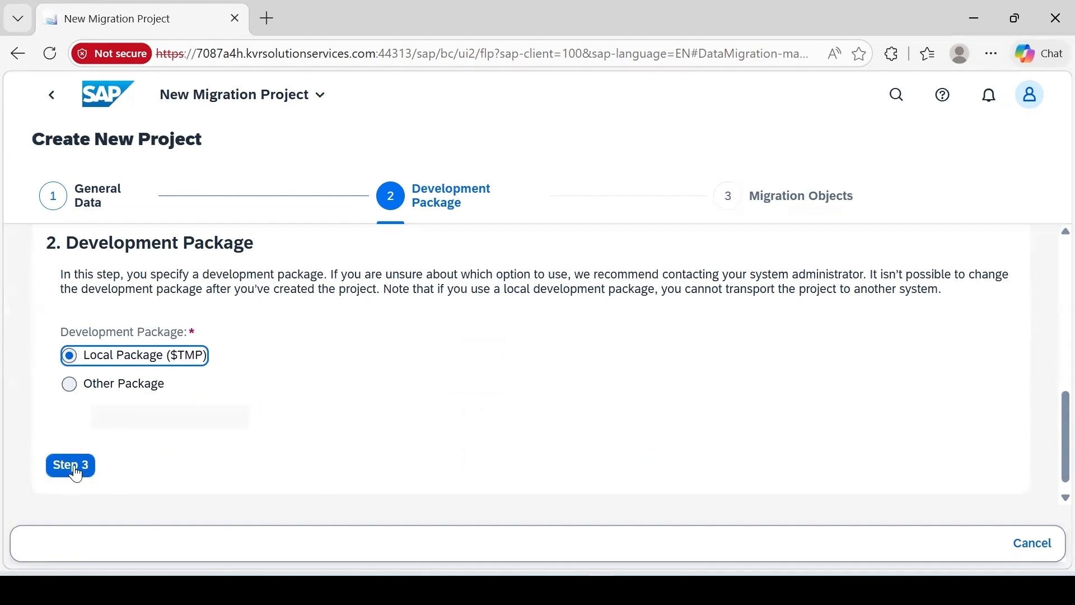
pyautogui.click(72, 465)
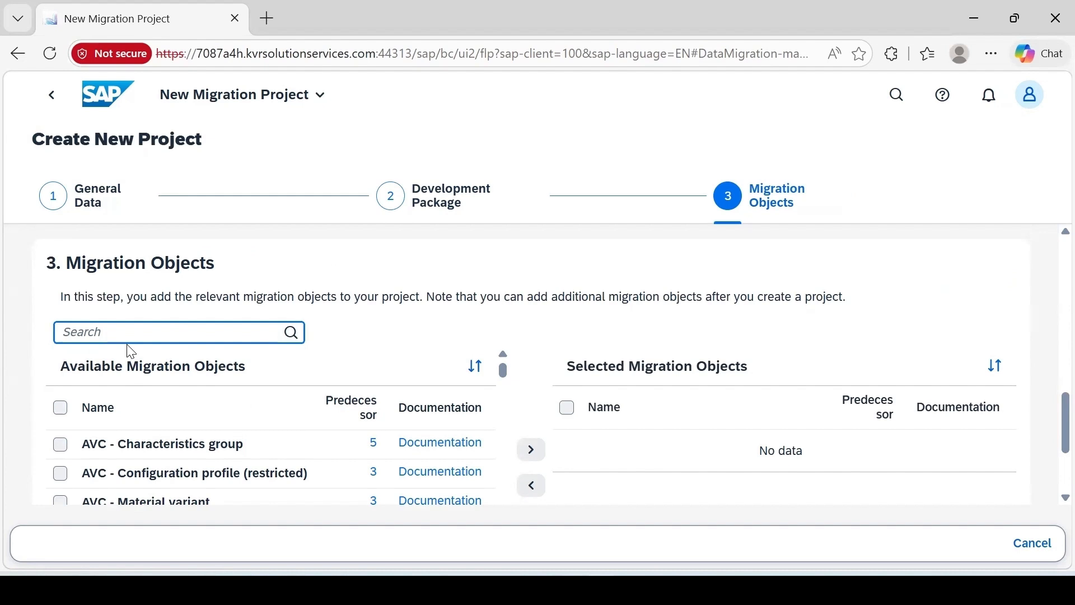
# Step: Search the available migration objects for "quality info record" and add QM - Quality info record to the selected objects
pyautogui.write('quality inforrecord')
pyautogui.press('Return')
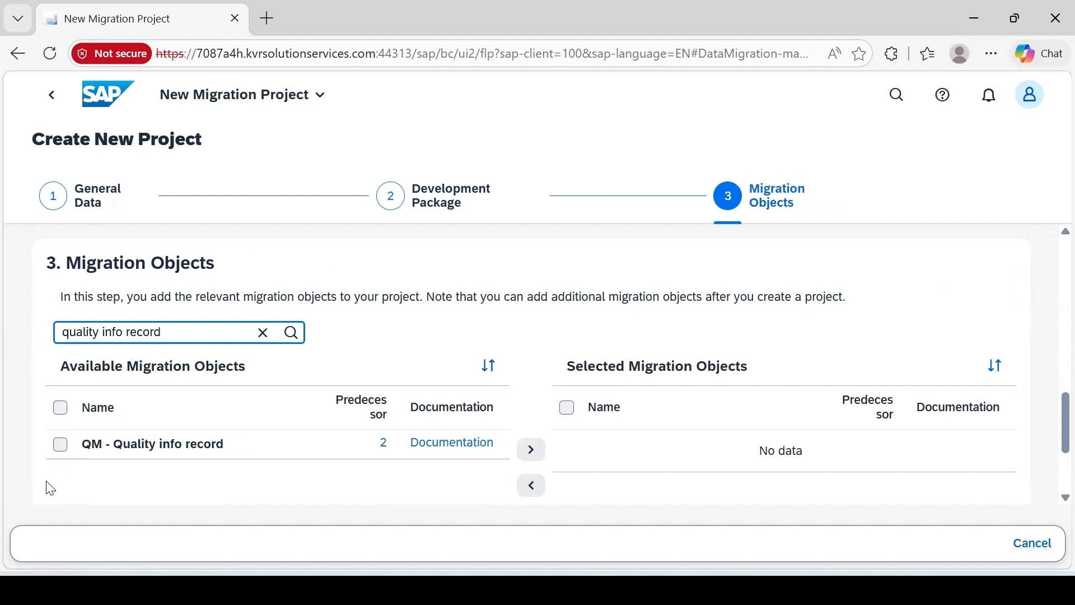
pyautogui.click(60, 444)
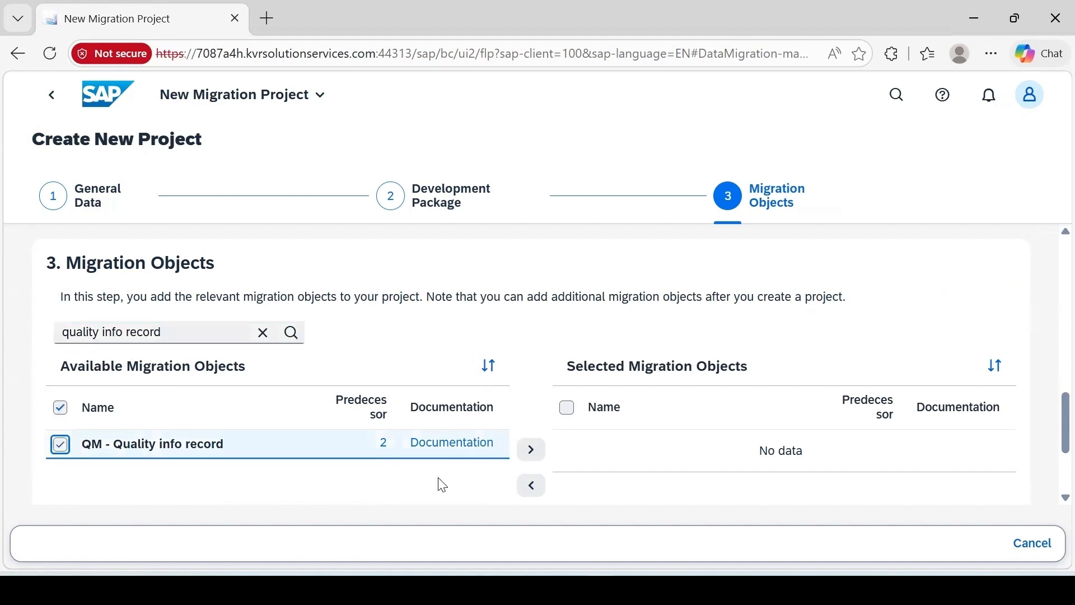
pyautogui.click(533, 452)
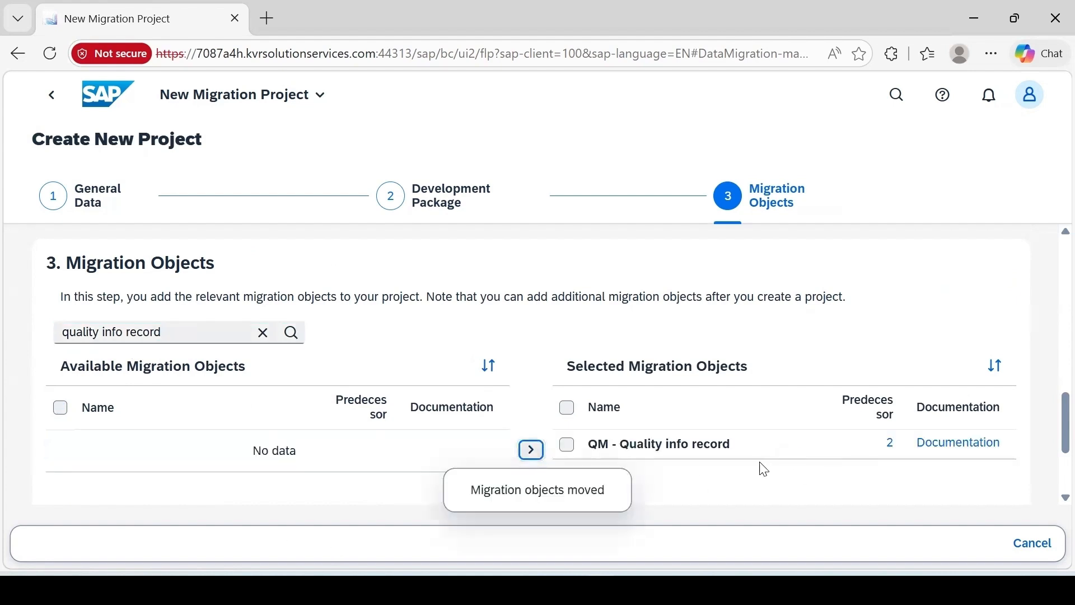
# Step: Check the selected object's predecessor objects and create the project without adding them
pyautogui.click(890, 443)
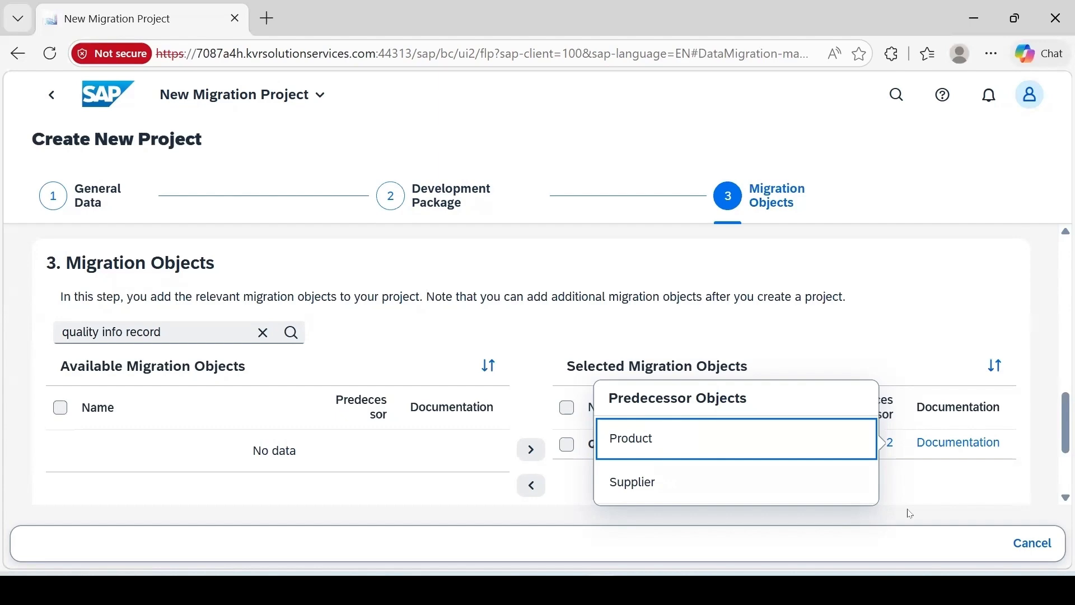
pyautogui.click(930, 505)
pyautogui.scroll(-3, 771, 480)
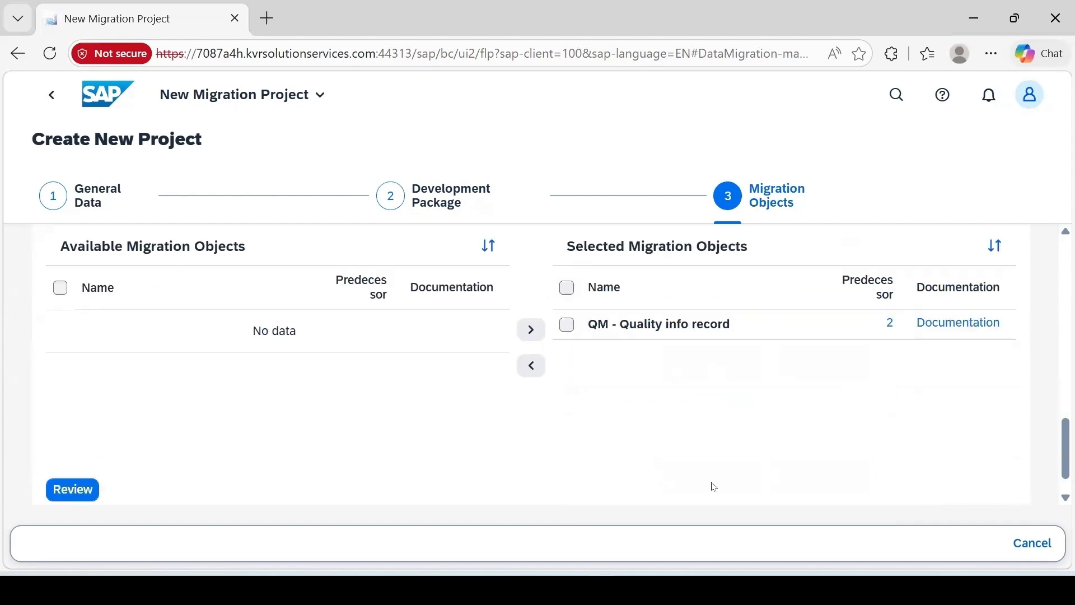
pyautogui.click(56, 451)
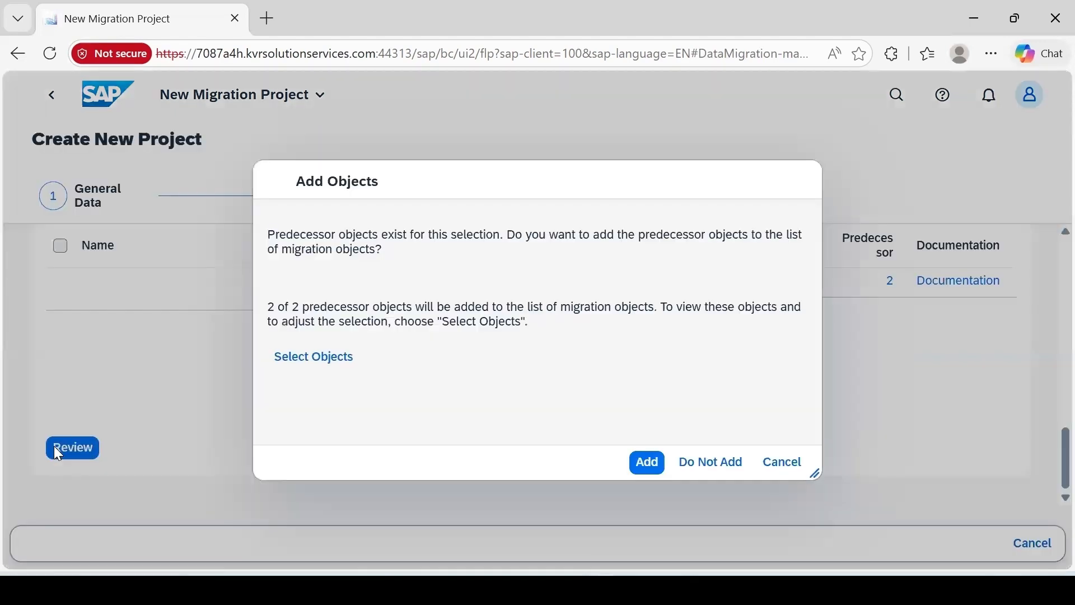
pyautogui.click(711, 473)
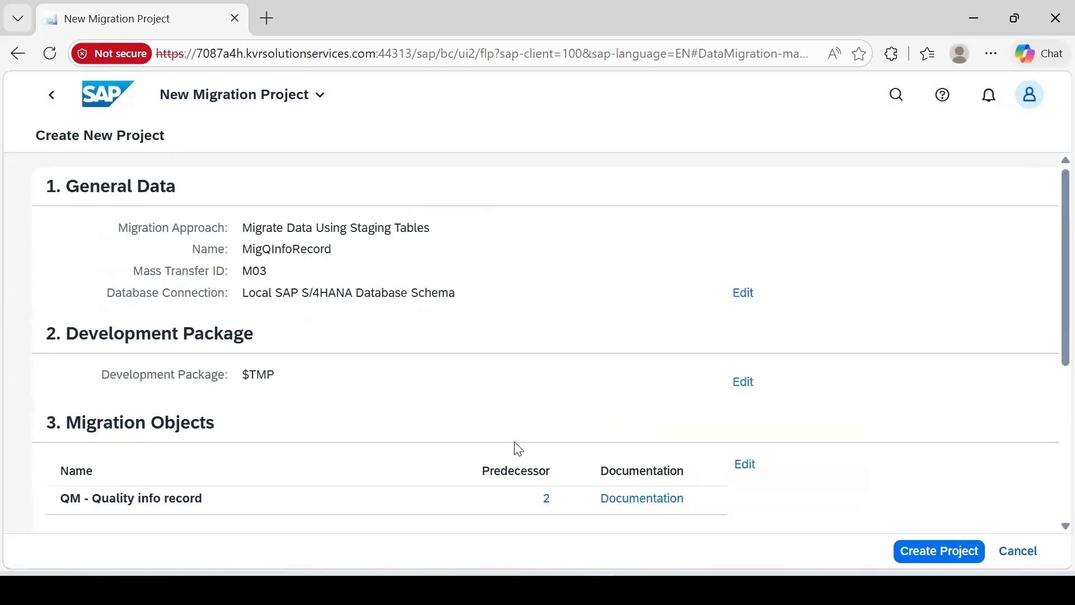
pyautogui.click(930, 550)
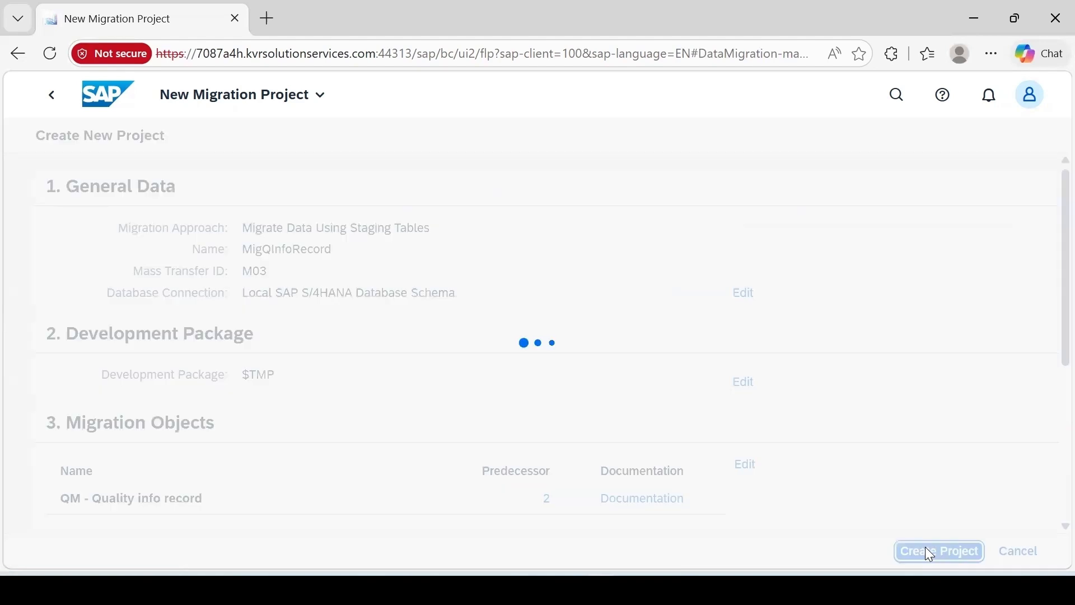
# Step: Open the MigQInfoRecord project and download the template for QM - Quality info record as an XML file
pyautogui.click(46, 422)
pyautogui.click(1027, 423)
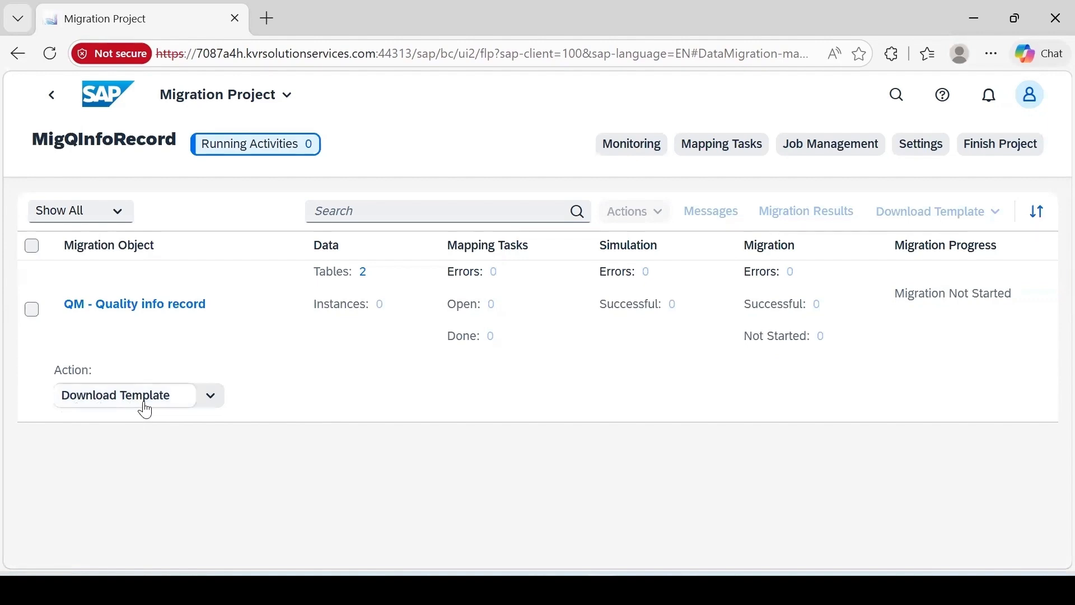
pyautogui.click(118, 398)
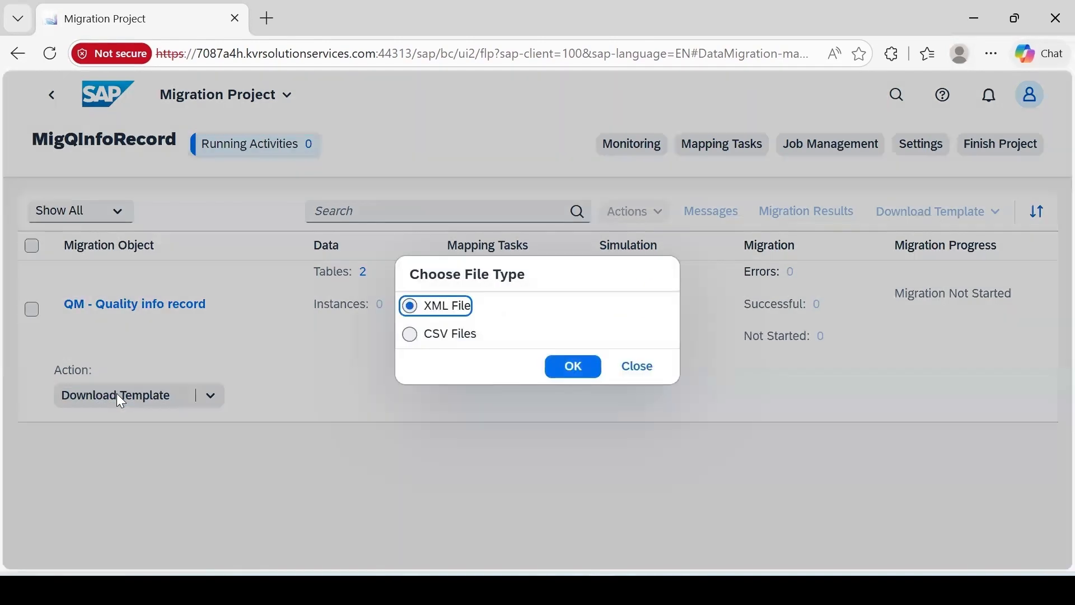
pyautogui.moveTo(530, 272); pyautogui.dragTo(562, 204)
pyautogui.moveTo(600, 275); pyautogui.dragTo(607, 300)
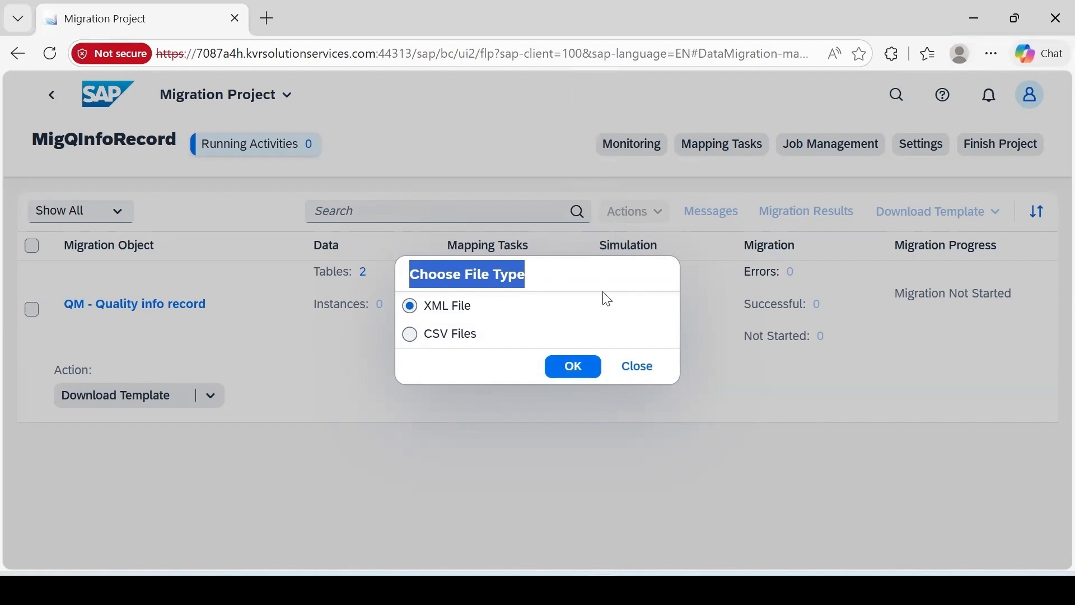
pyautogui.click(597, 375)
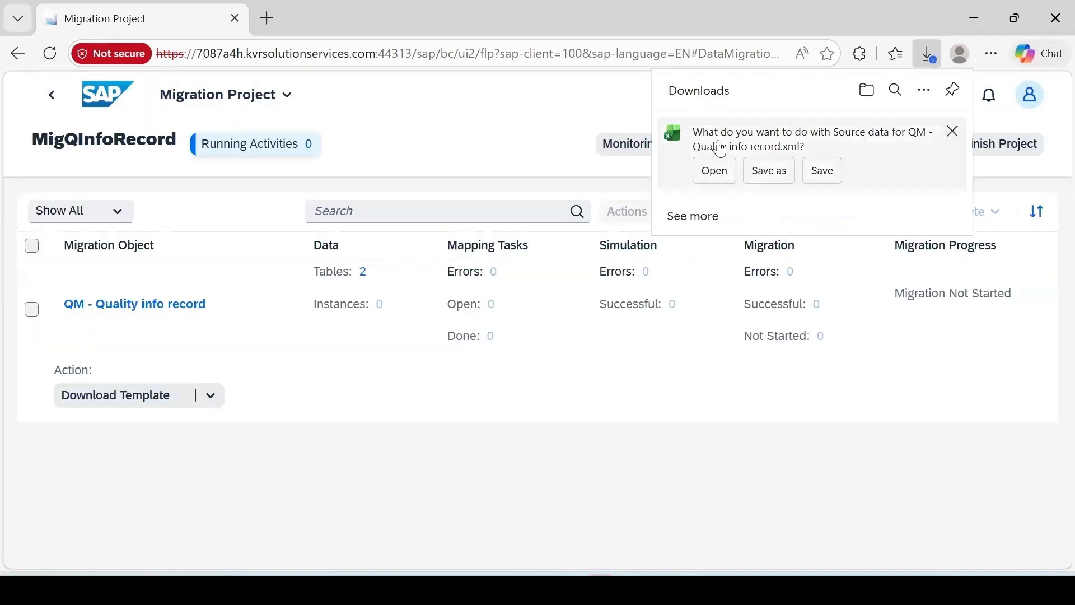
# Step: Save the template as Source data for QM - Quality info record.xml and keep the downloaded file
pyautogui.click(769, 170)
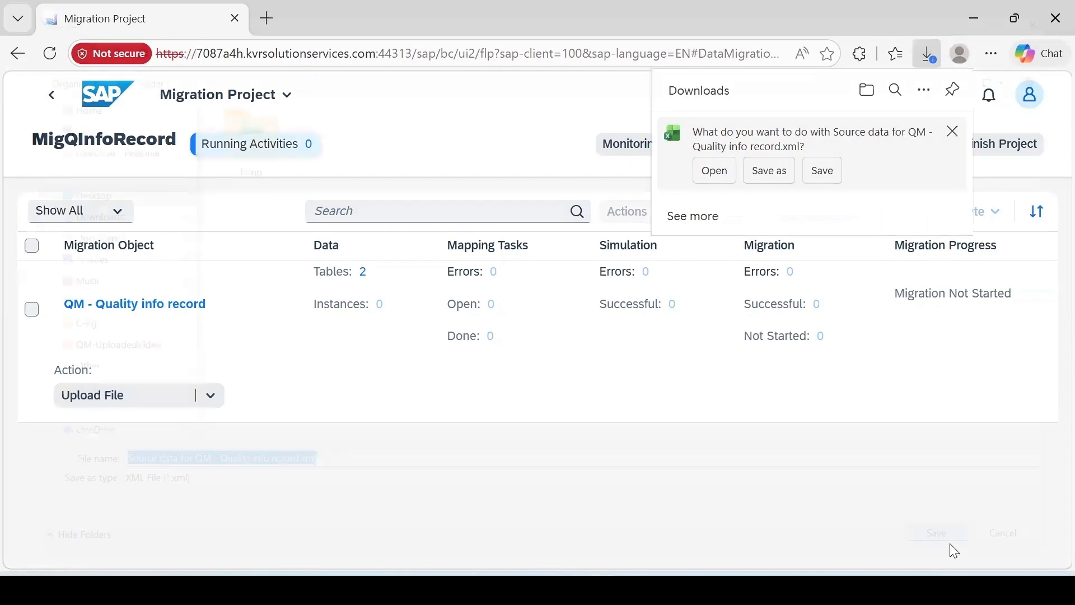
pyautogui.click(955, 546)
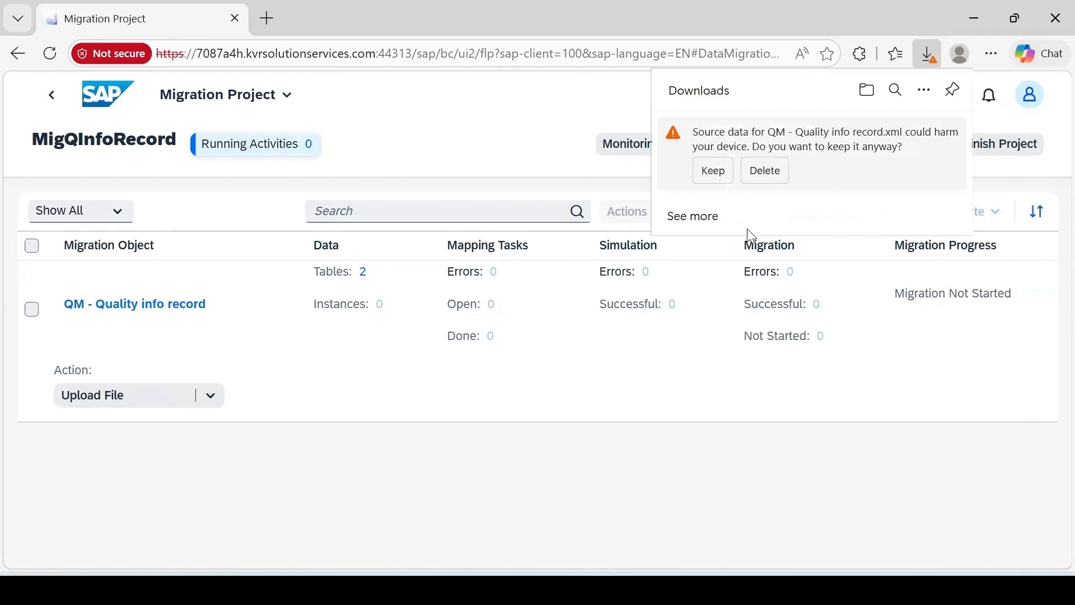
pyautogui.click(713, 173)
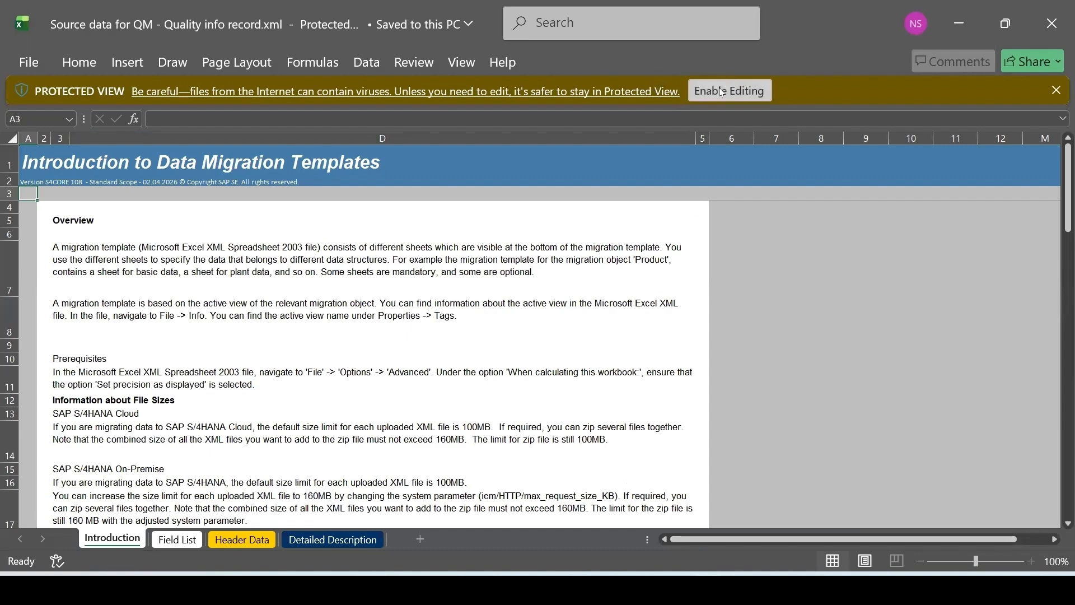
# Step: Enable editing of the template in Excel and turn on Set precision as displayed in the advanced calculation options for this workbook
pyautogui.click(723, 92)
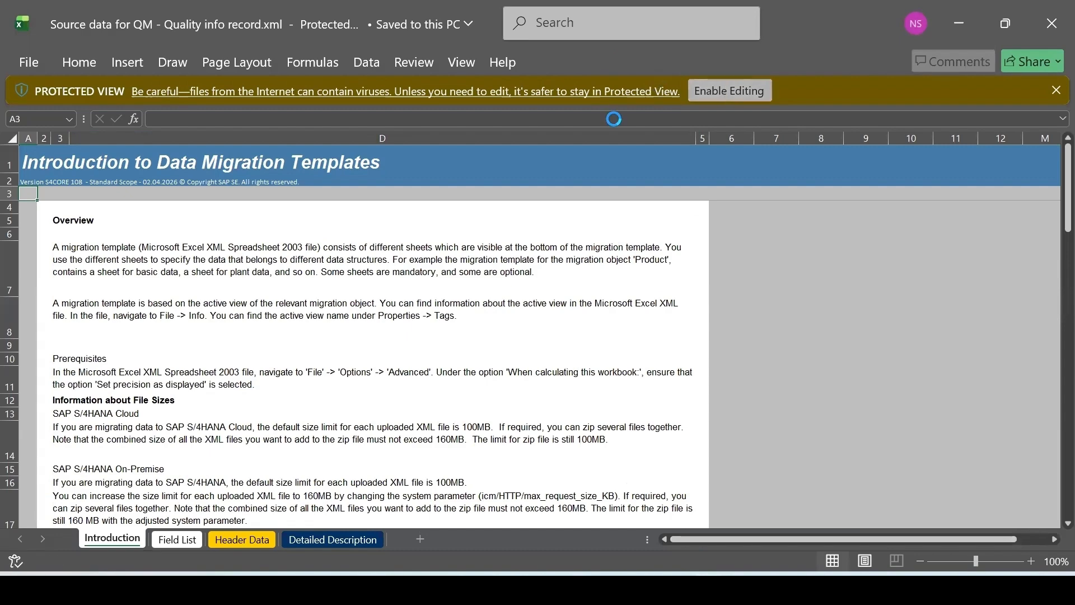
pyautogui.click(29, 62)
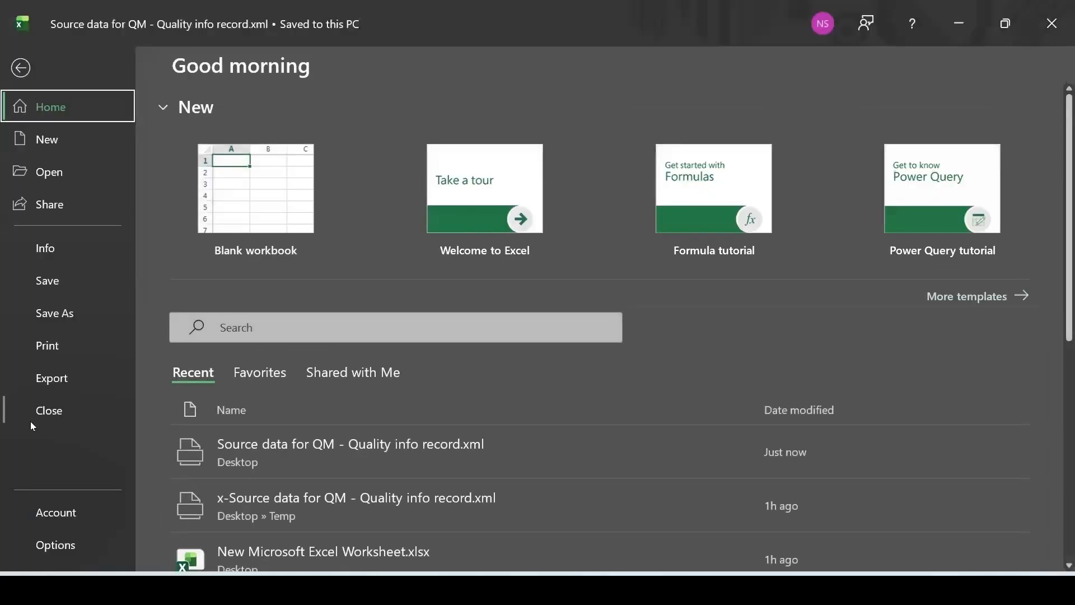
pyautogui.click(84, 543)
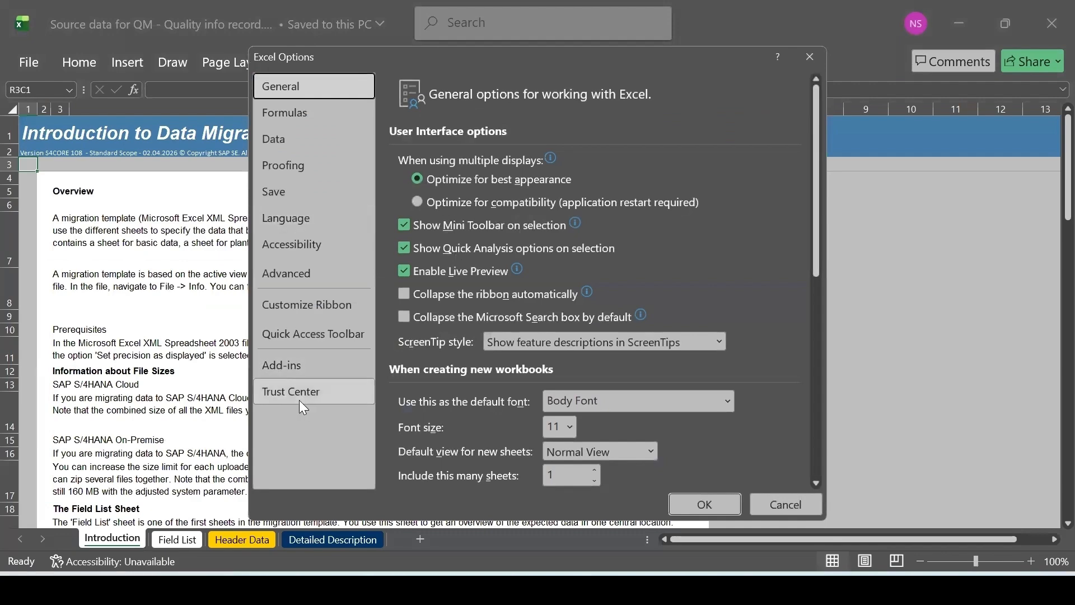
pyautogui.click(294, 269)
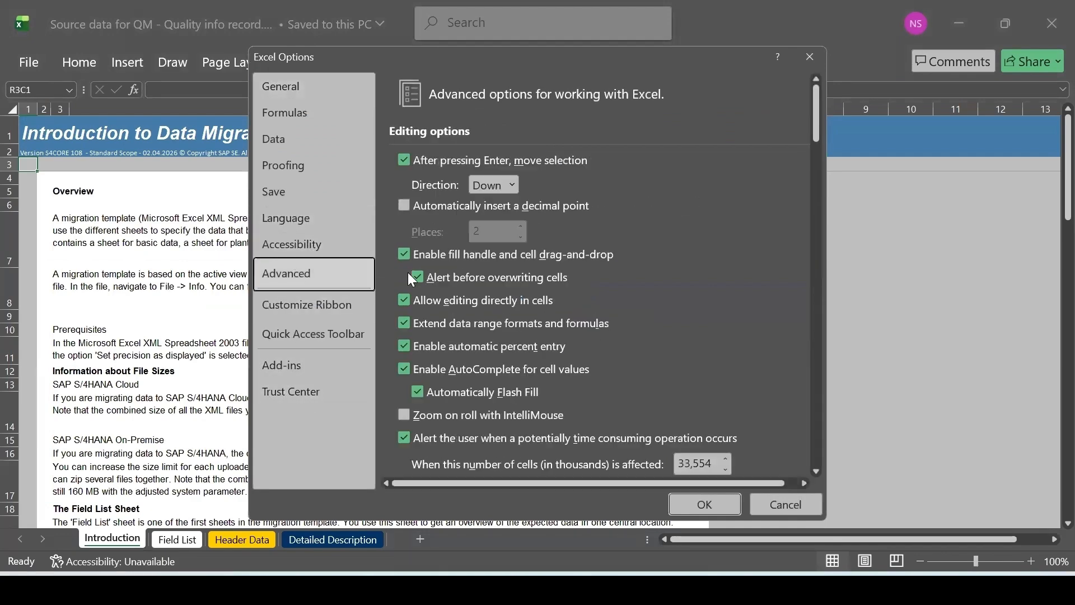
pyautogui.scroll(-5, 454, 283)
pyautogui.scroll(-15, 454, 283)
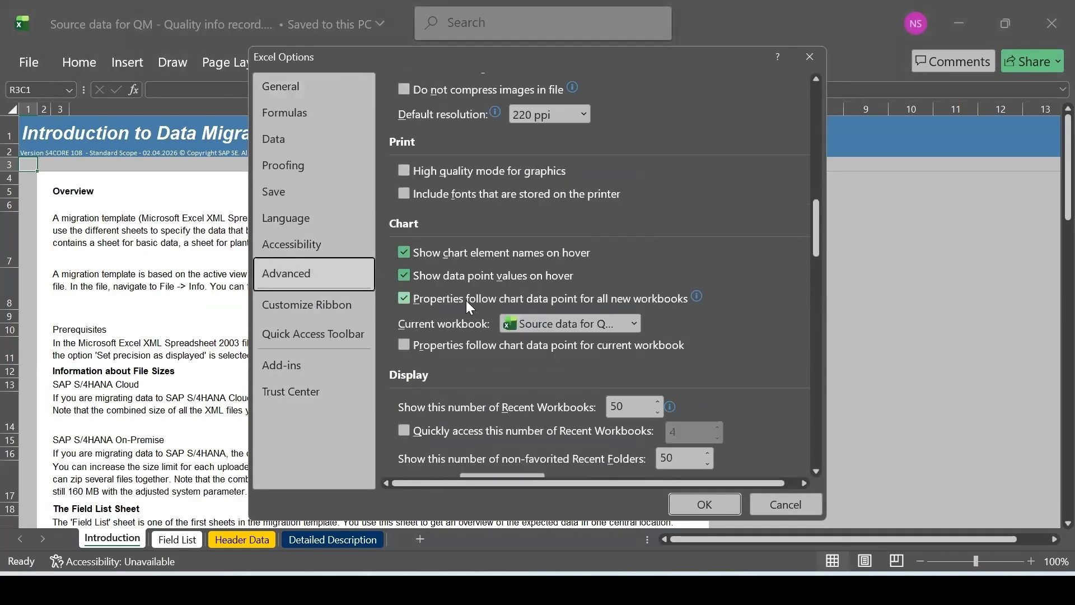
pyautogui.scroll(-15, 472, 317)
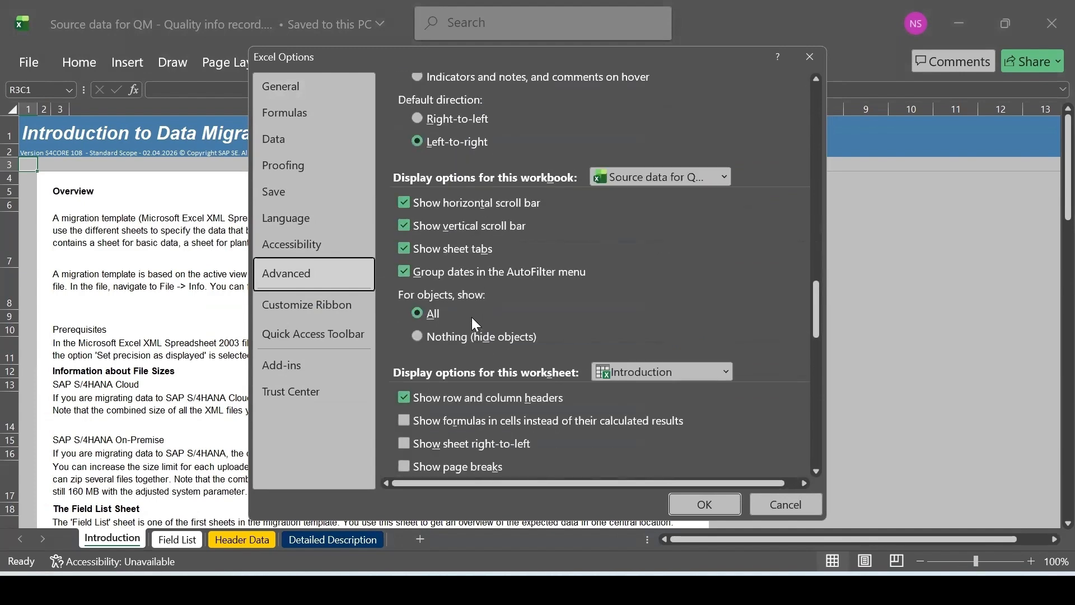
pyautogui.scroll(-5, 471, 317)
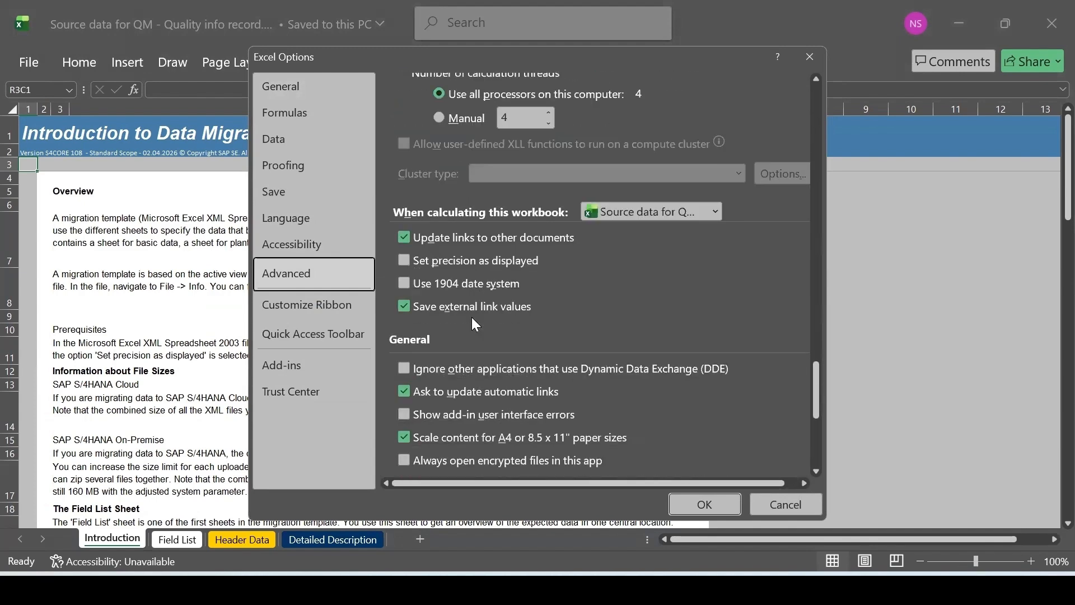
pyautogui.click(404, 261)
pyautogui.click(636, 331)
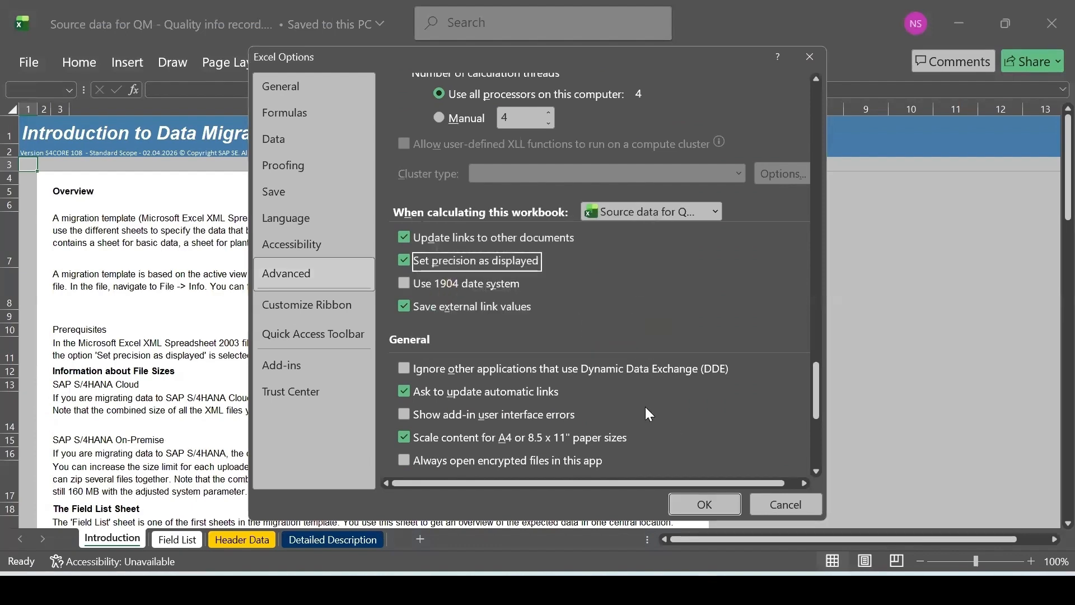
pyautogui.click(700, 503)
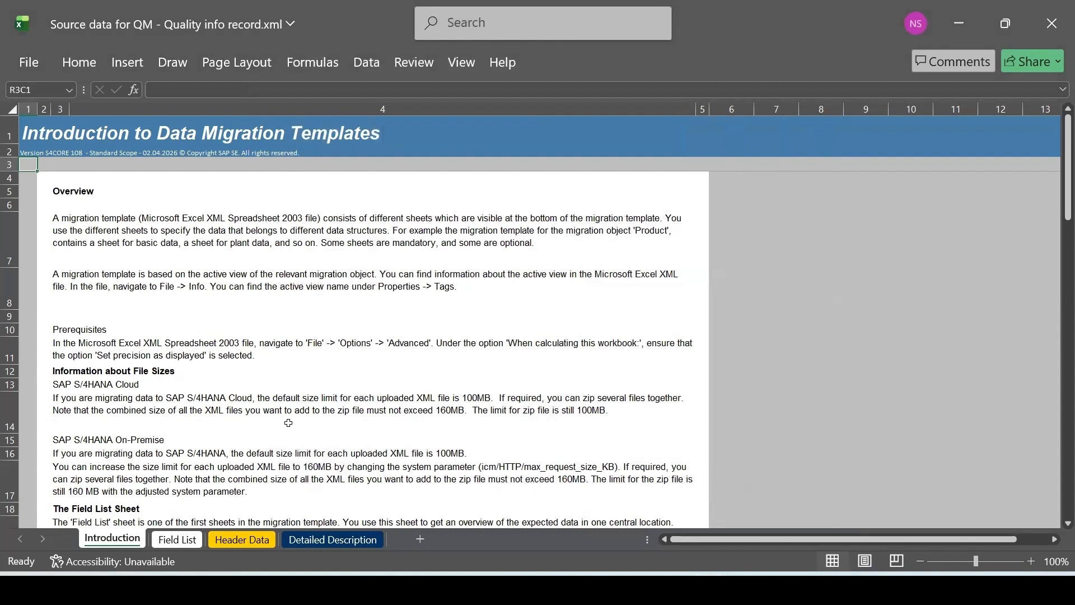
# Step: Review the prerequisites note on the Introduction sheet and open the Field List sheet
pyautogui.click(100, 350)
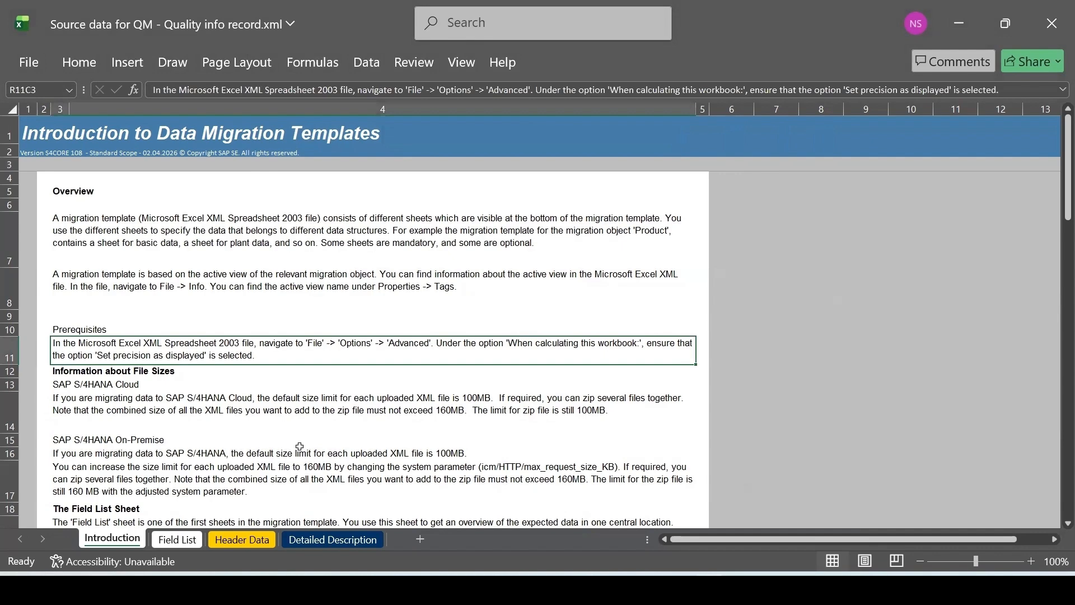
pyautogui.click(175, 539)
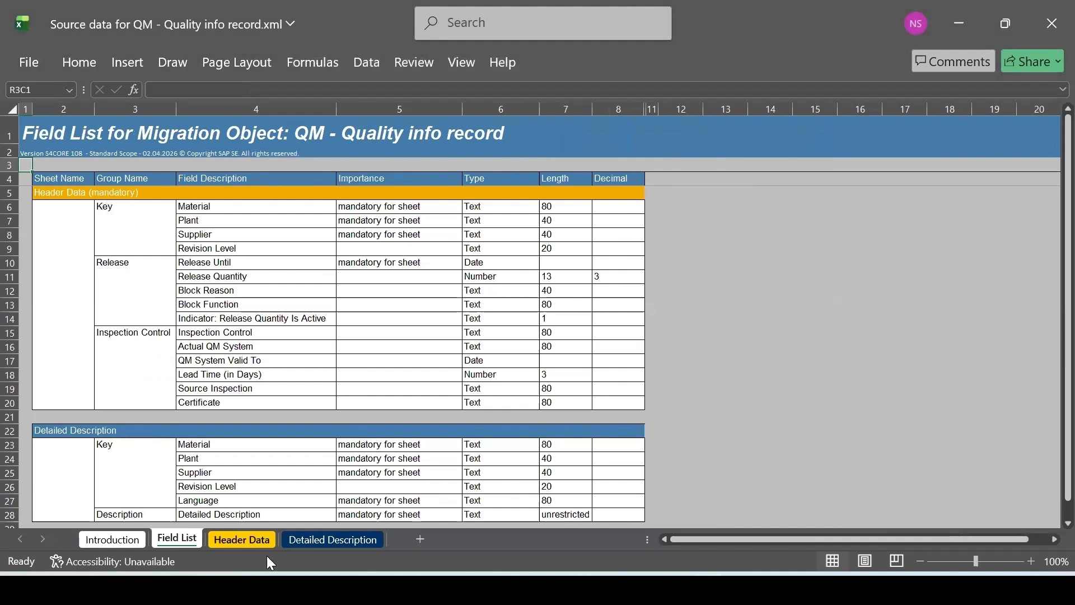
# Step: On the Header Data sheet, enlarge row 8 to show the full field descriptions and unhide rows 4 to 6
pyautogui.click(255, 543)
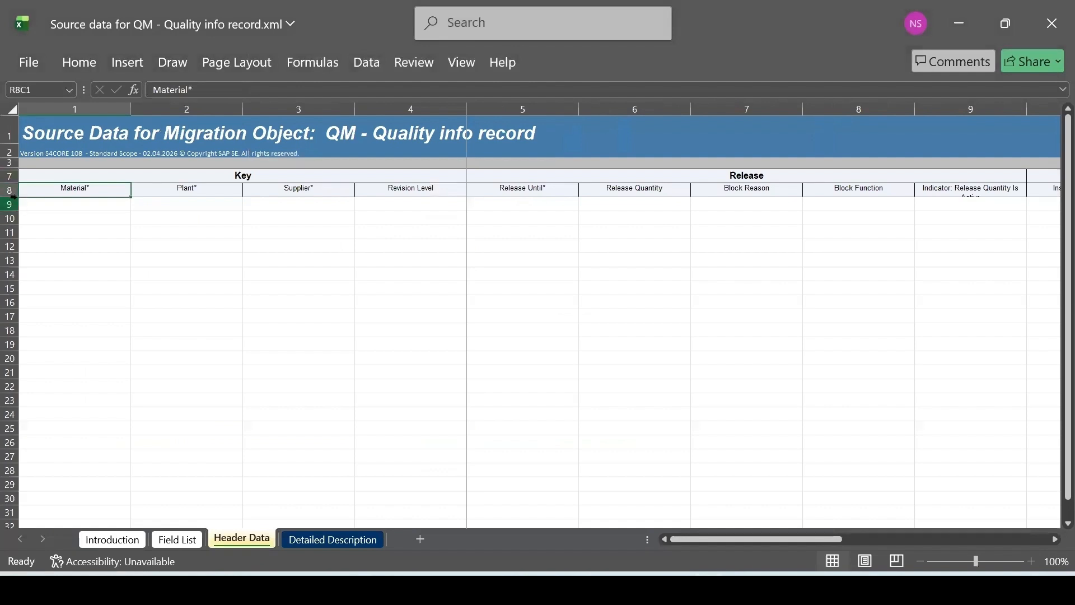
pyautogui.moveTo(15, 196); pyautogui.dragTo(16, 305)
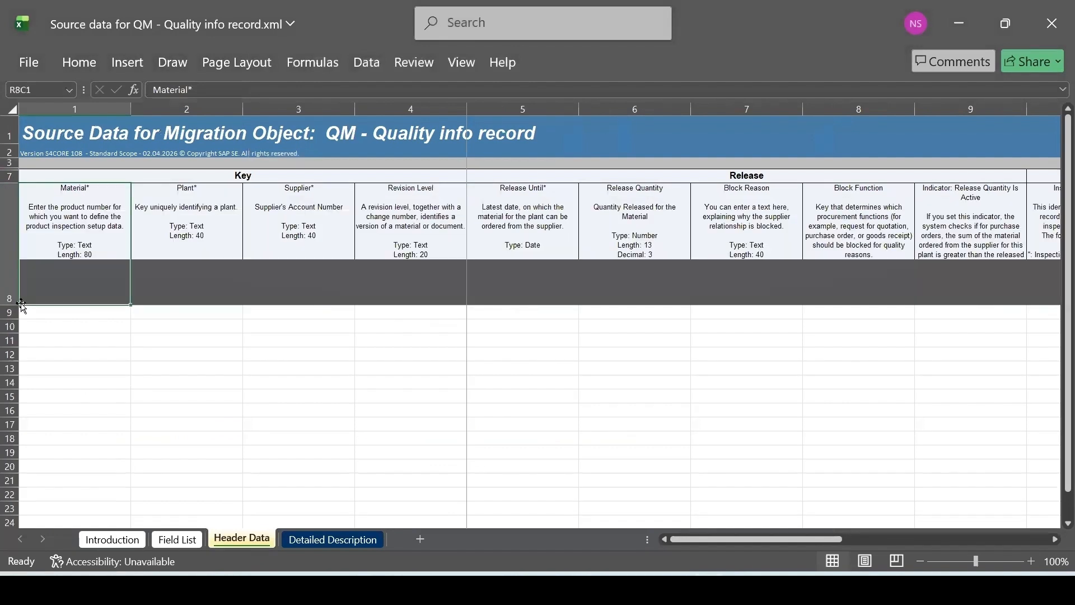
pyautogui.click(10, 162)
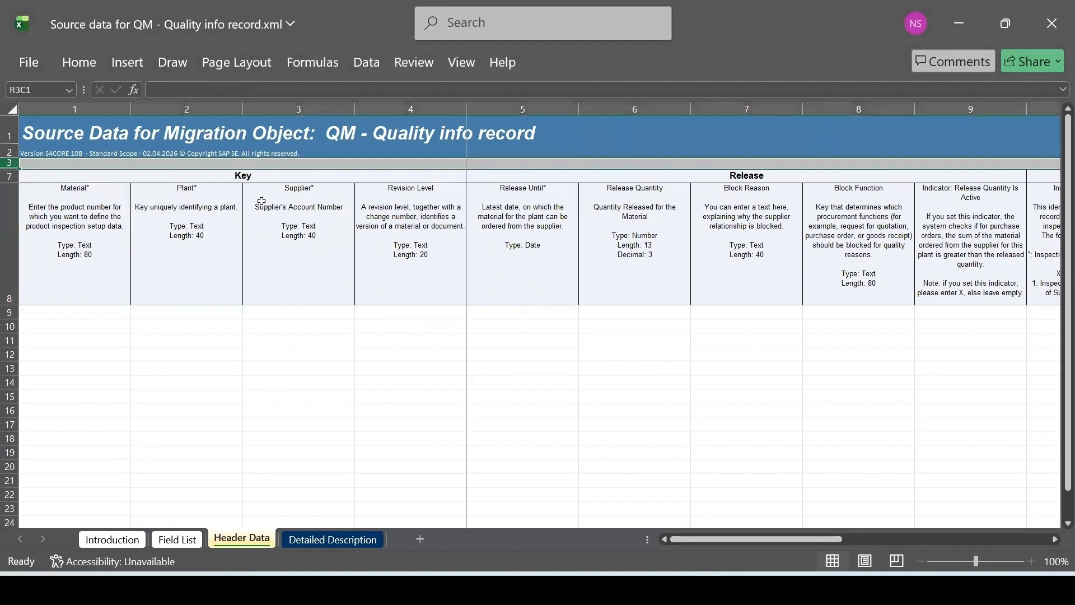
pyautogui.hotkey('shift', 'Down')
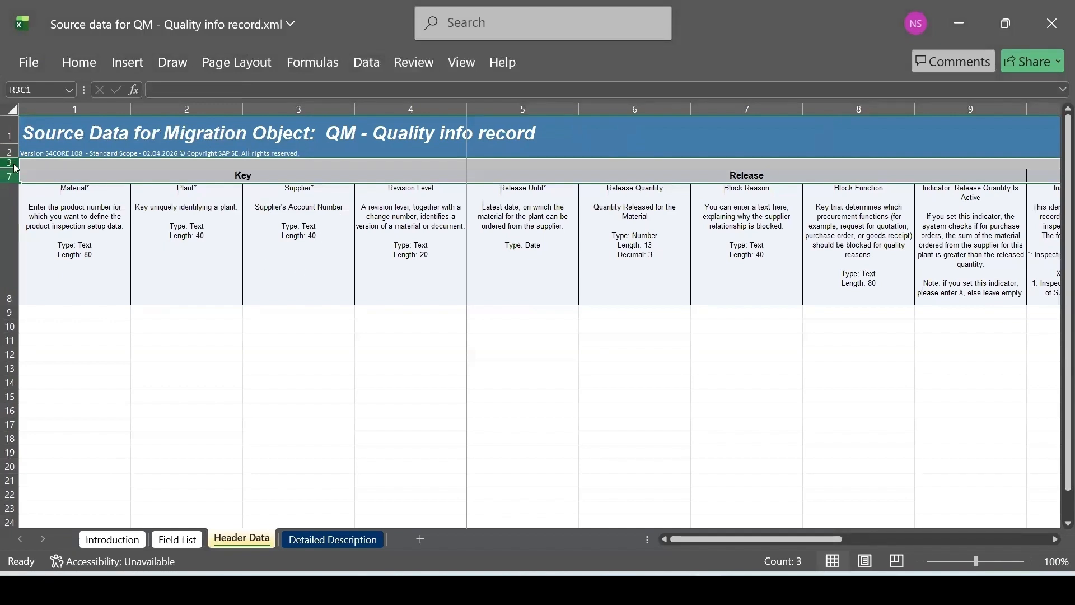
pyautogui.rightClick(10, 162)
pyautogui.click(63, 486)
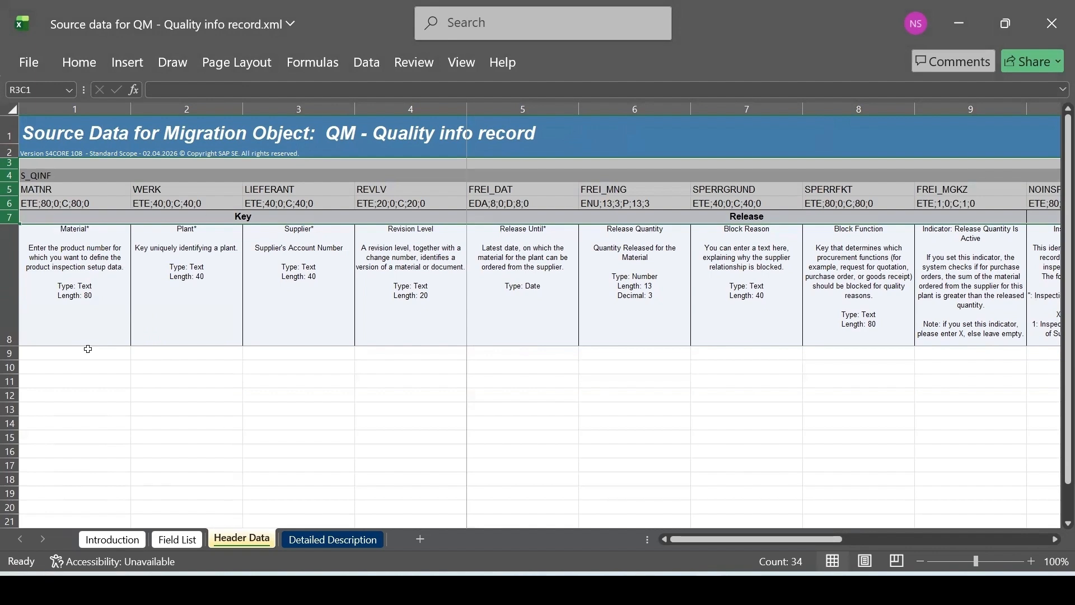
pyautogui.click(66, 355)
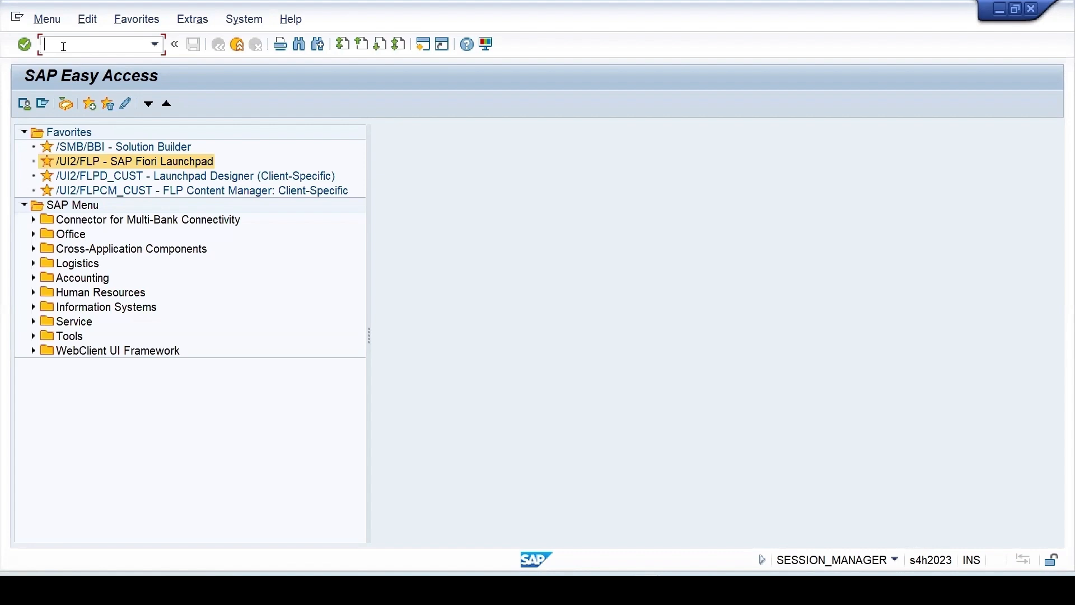
# Step: In SAP GUI, run the Materials List transaction MM60 for plant 1710 and material type ROH
pyautogui.write('mm60')
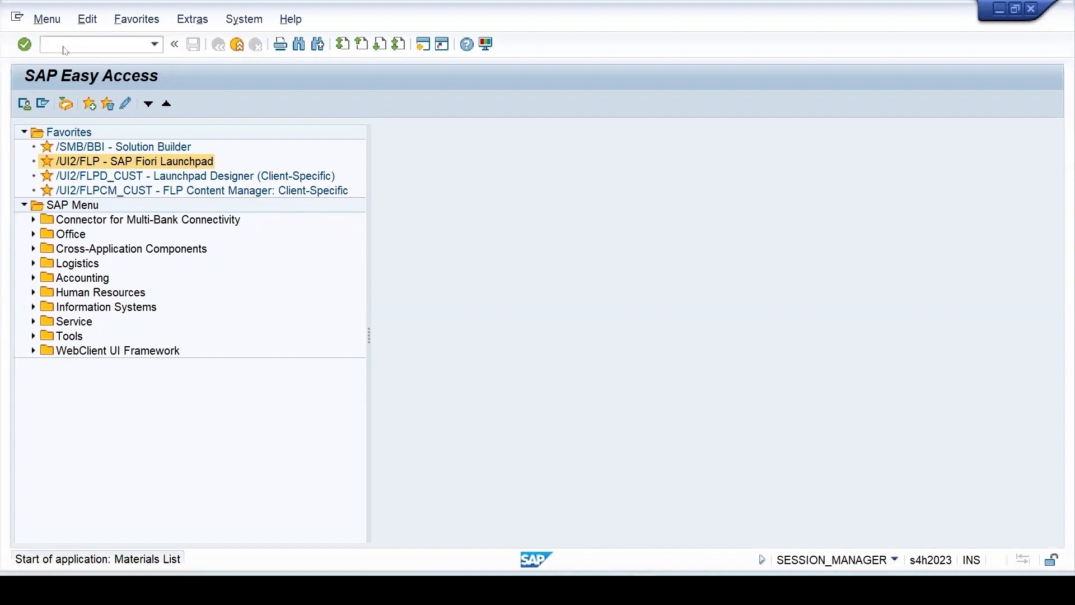
pyautogui.press('Return')
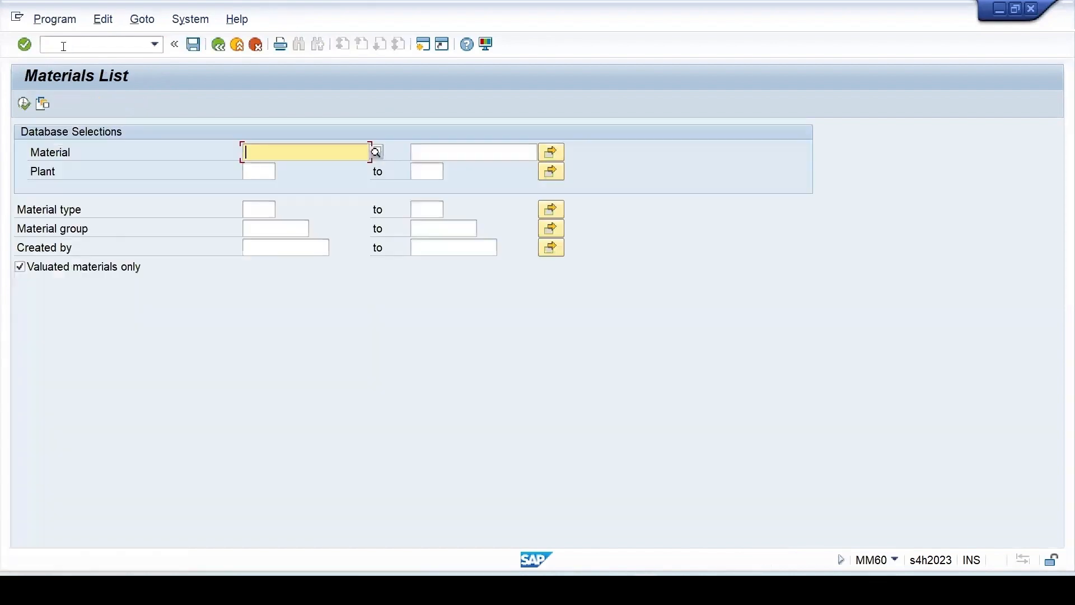
pyautogui.click(250, 171)
pyautogui.write('1710')
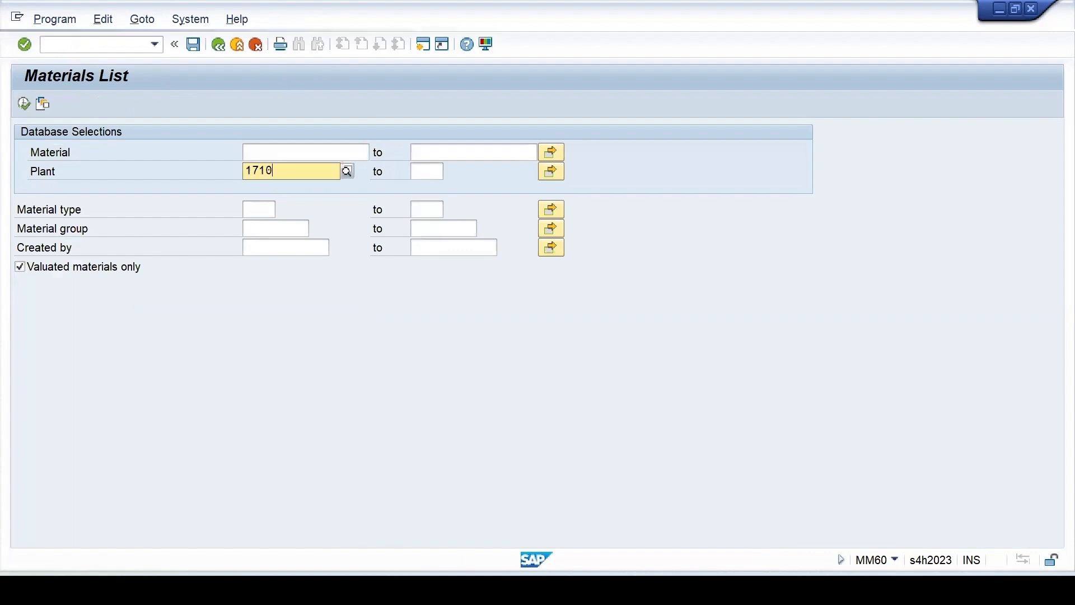
pyautogui.click(258, 205)
pyautogui.write('roh')
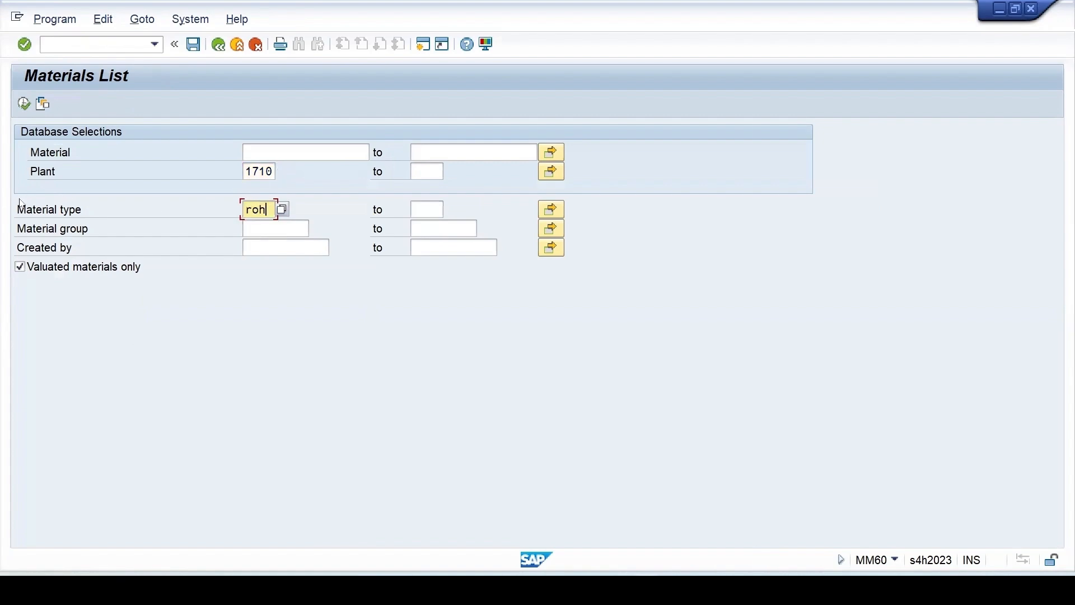
pyautogui.click(24, 104)
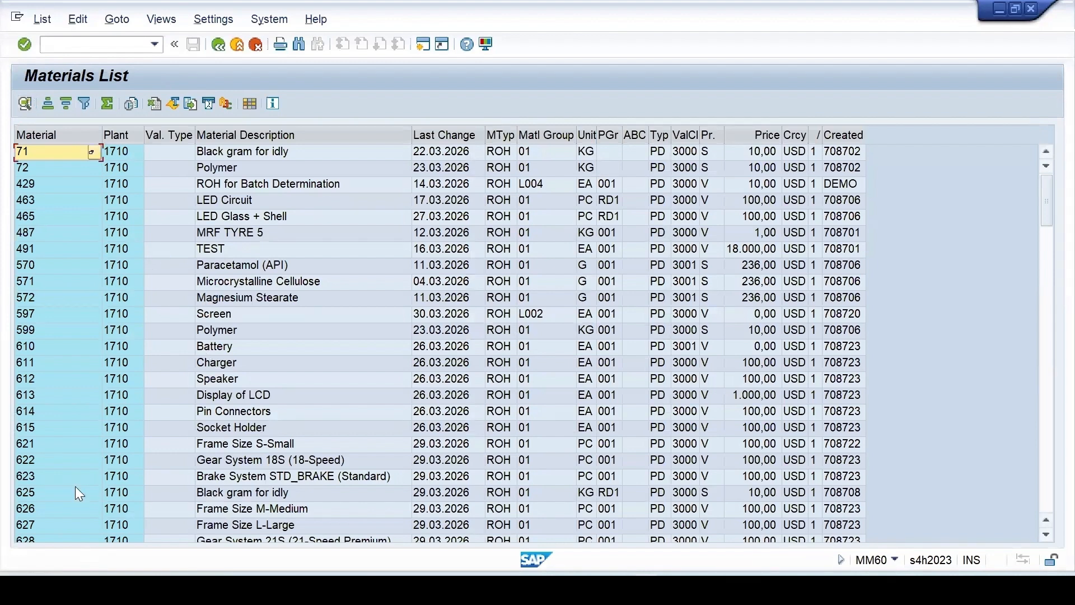
# Step: Display material 627 from the list, check its Quality management view for plant 1710, and return to the list
pyautogui.scroll(-3, 78, 491)
pyautogui.click(22, 379)
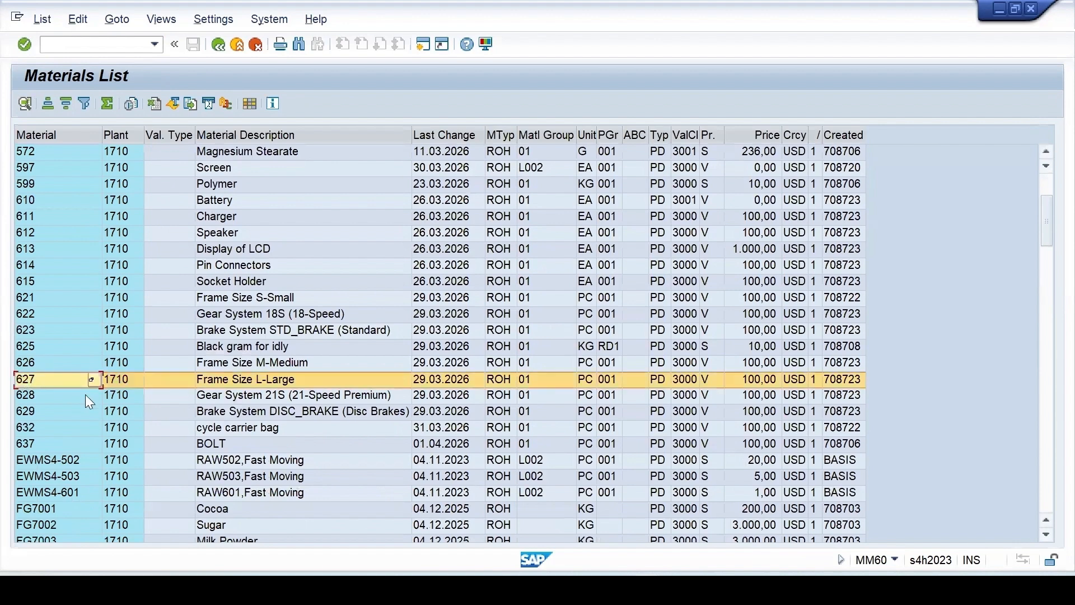
pyautogui.doubleClick(45, 380)
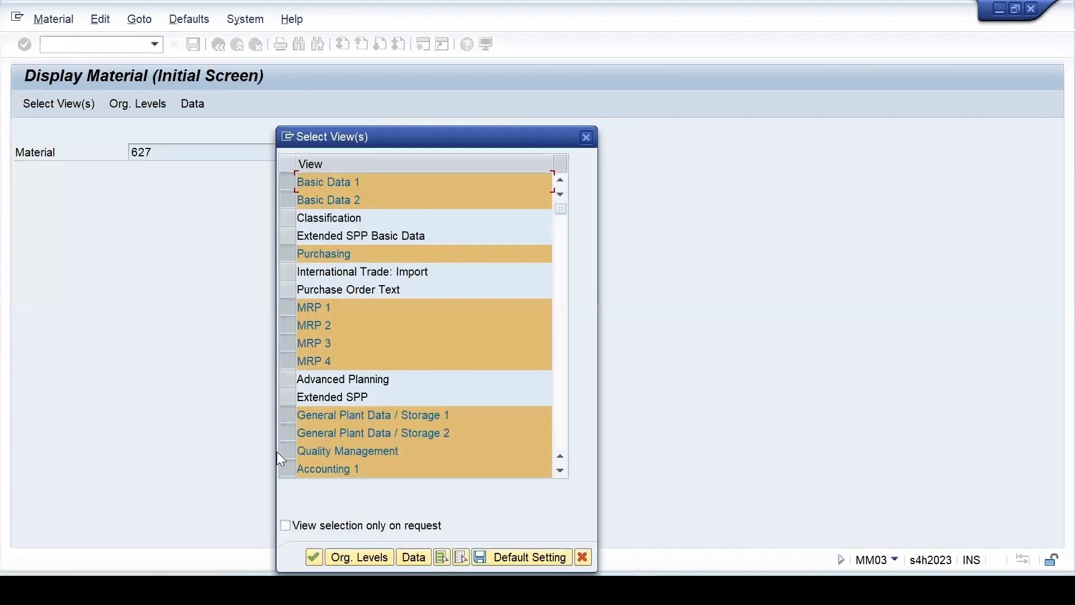
pyautogui.click(315, 557)
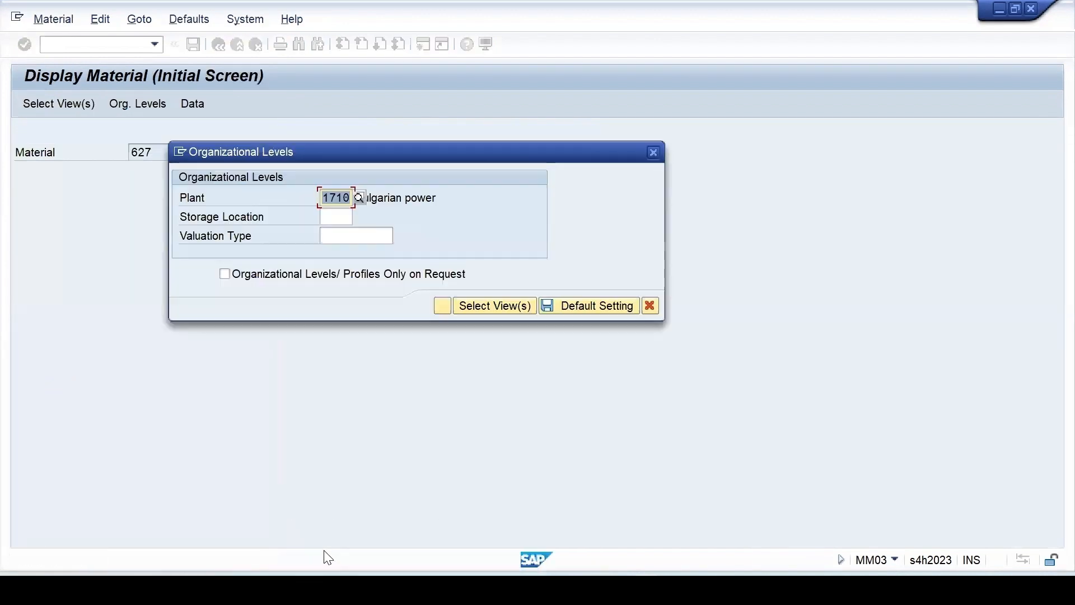
pyautogui.click(443, 306)
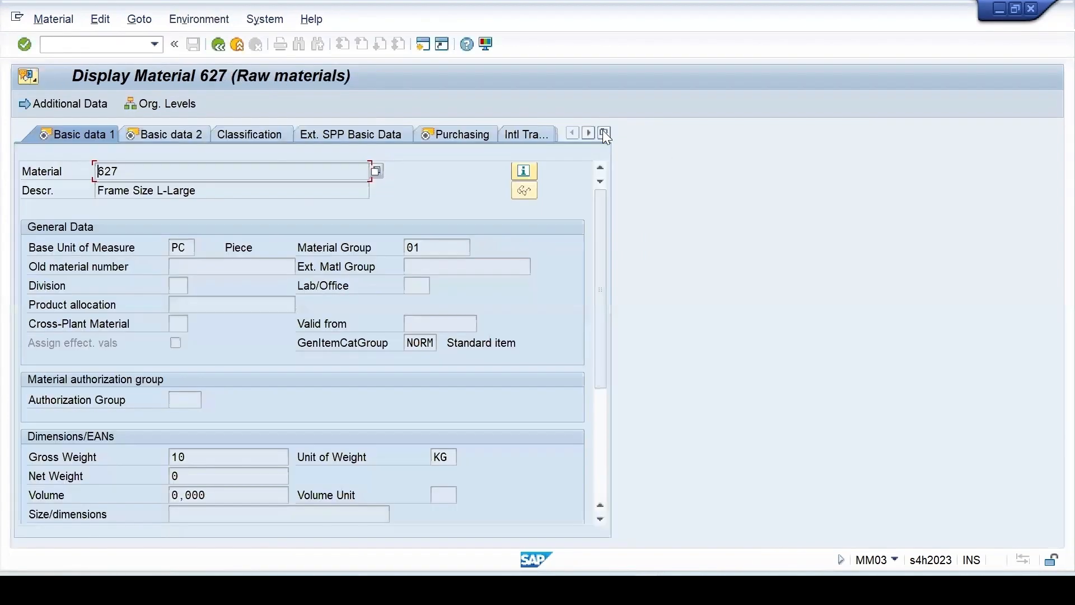
pyautogui.click(602, 130)
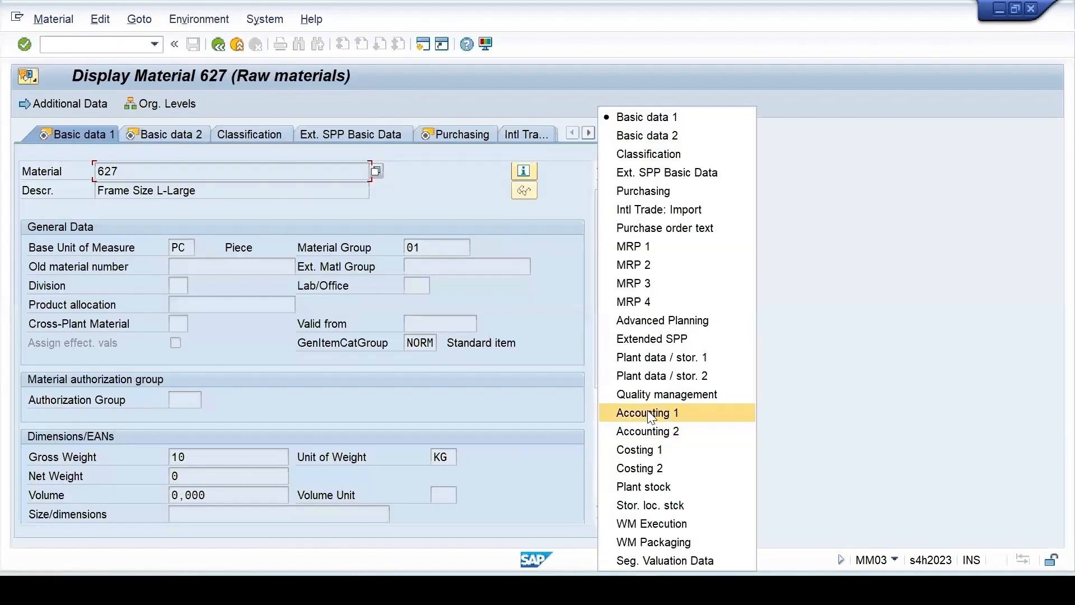
pyautogui.click(663, 395)
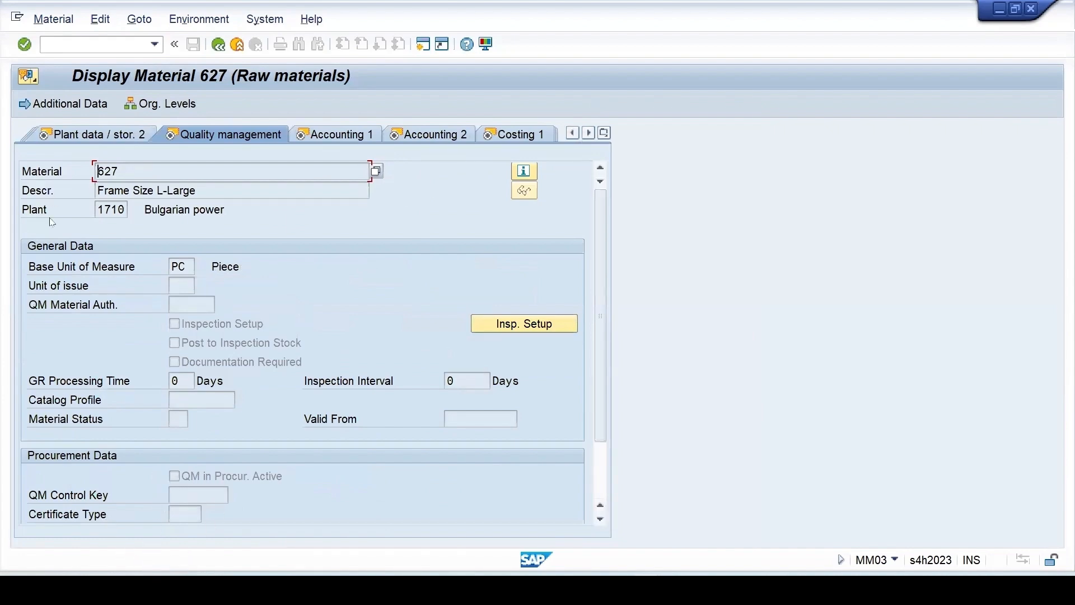
pyautogui.click(217, 45)
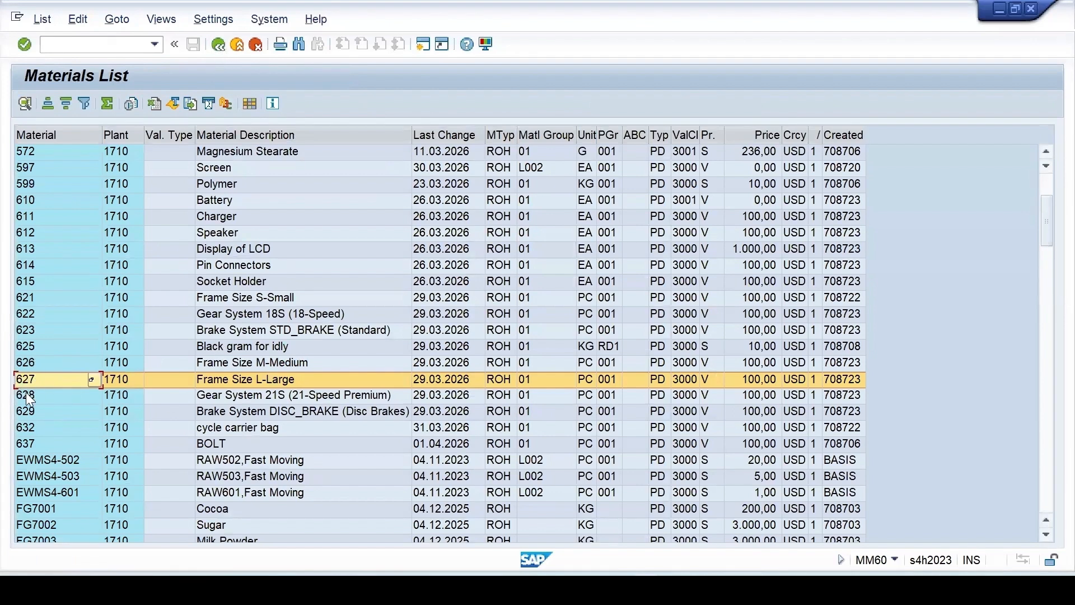
# Step: Copy material numbers 627, 628 and 629 from the list into the Excel template's Material column, starting at row 9
pyautogui.click(73, 385)
pyautogui.moveTo(60, 385); pyautogui.dragTo(48, 418)
pyautogui.hotkey('ctrl', 'c')
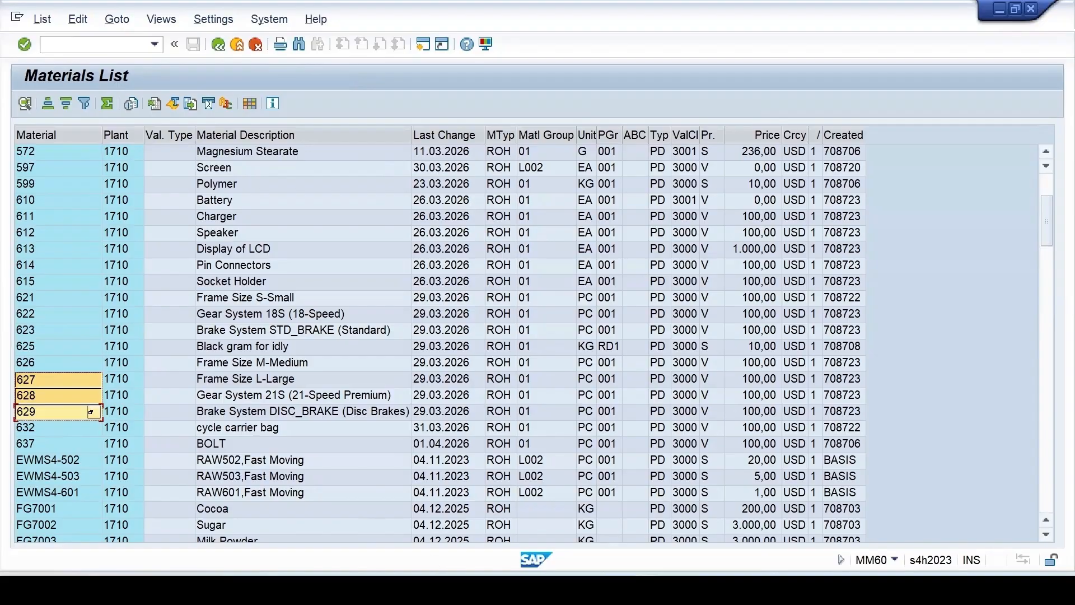
pyautogui.hotkey('alt', 'Tab')
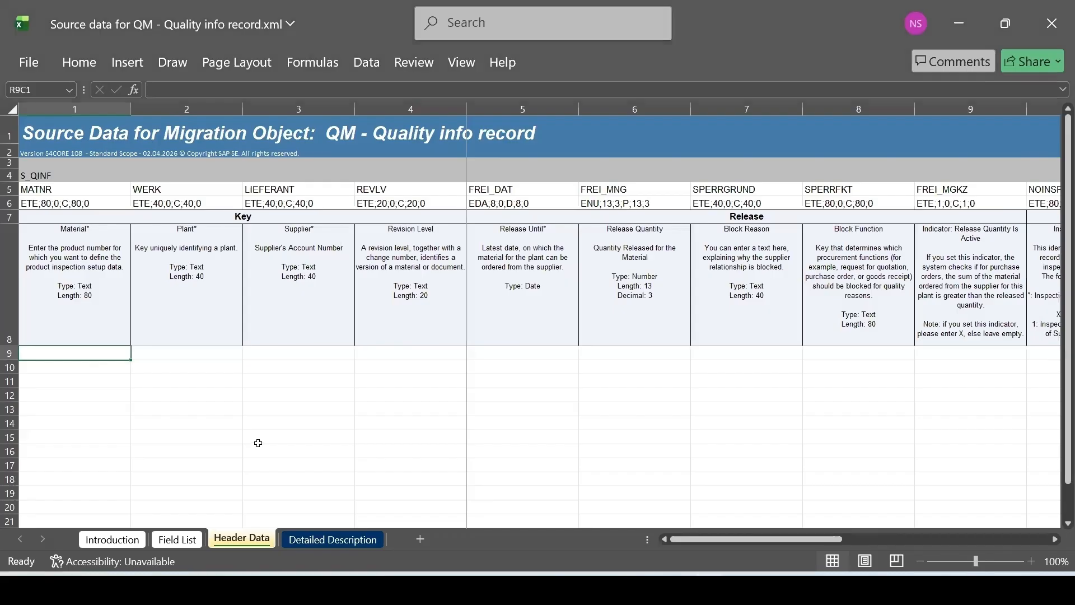
pyautogui.hotkey('ctrl', 'v')
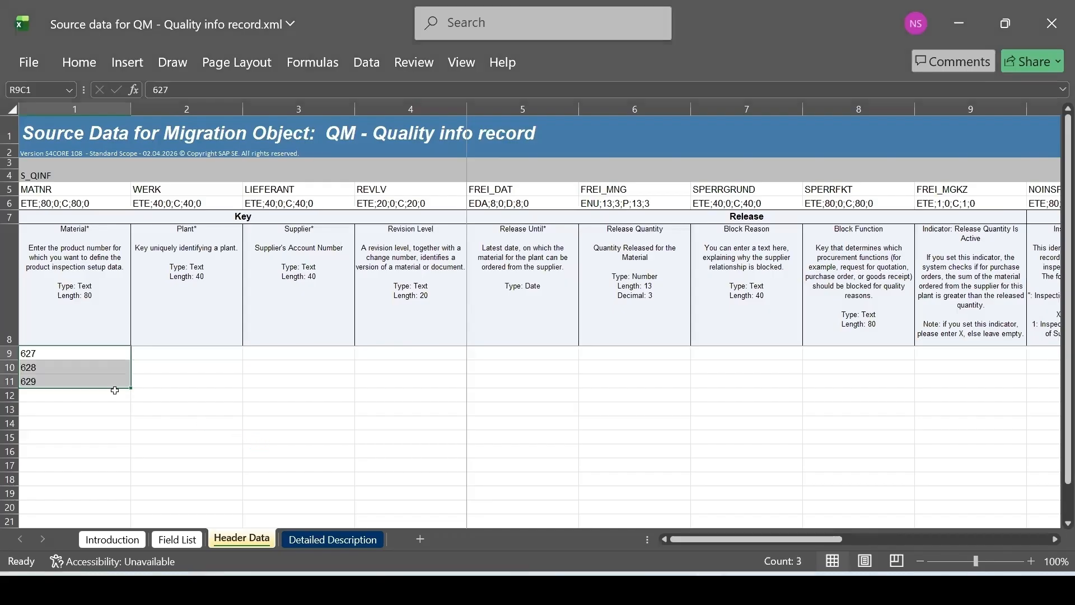
# Step: Enter plant 1710 in the Plant column for materials 627, 628 and 629
pyautogui.click(183, 355)
pyautogui.write('1710')
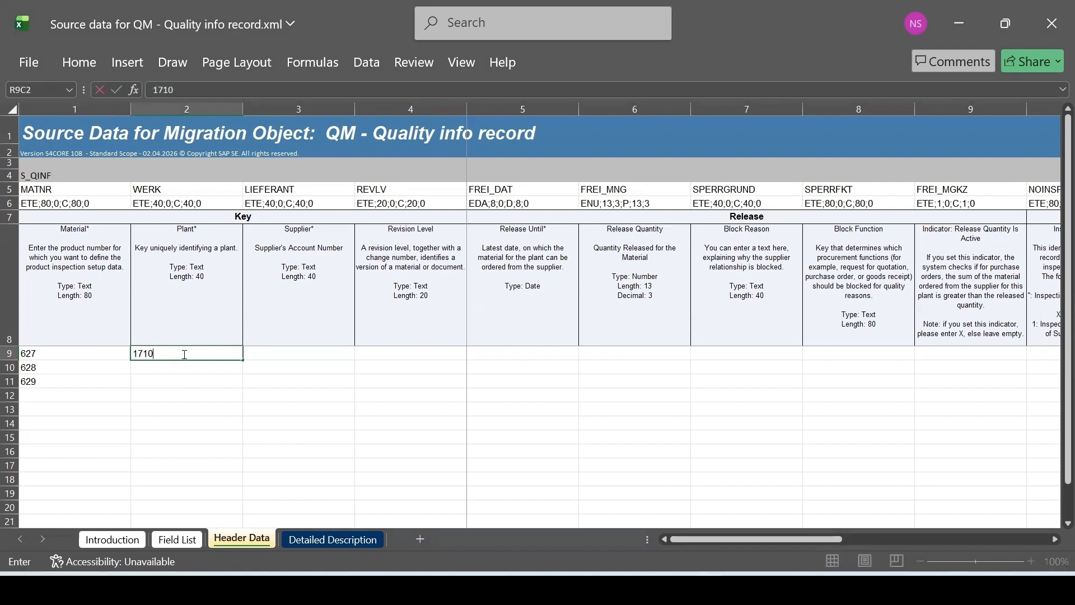
pyautogui.click(156, 369)
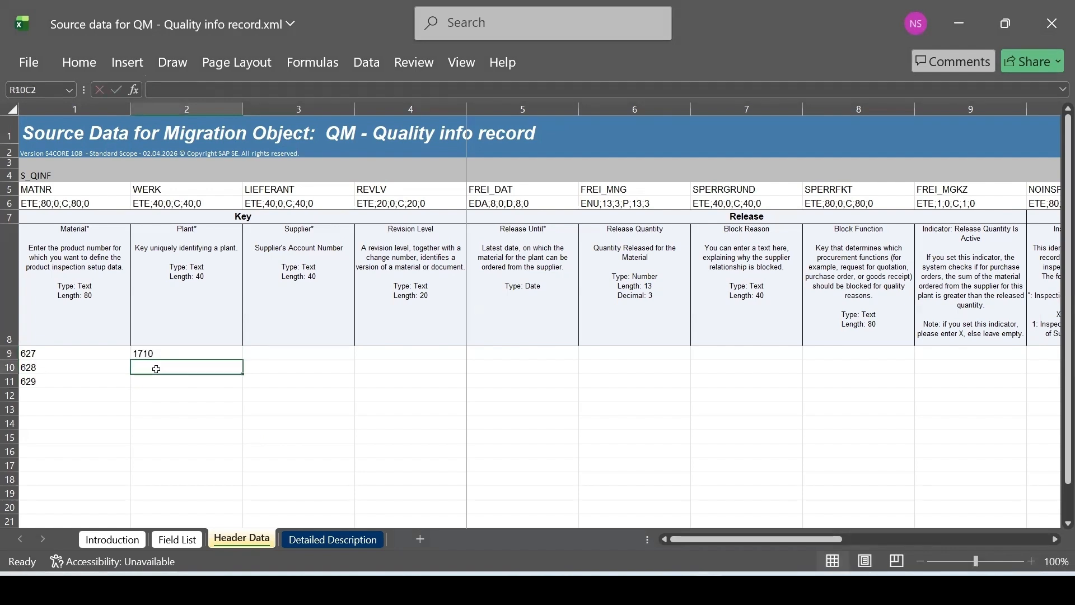
pyautogui.write('1710')
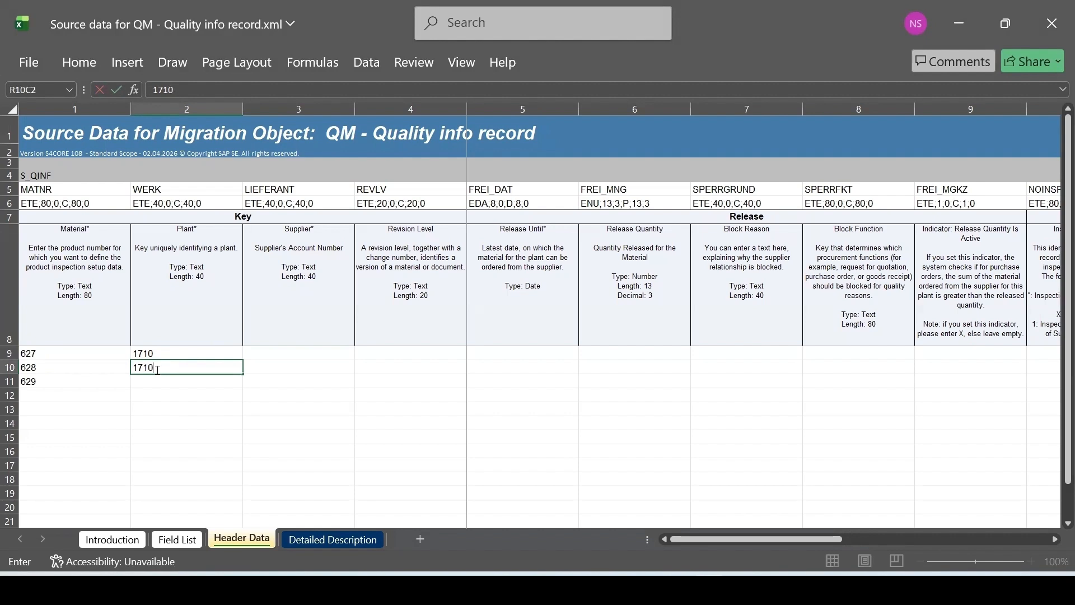
pyautogui.click(150, 381)
pyautogui.write('17')
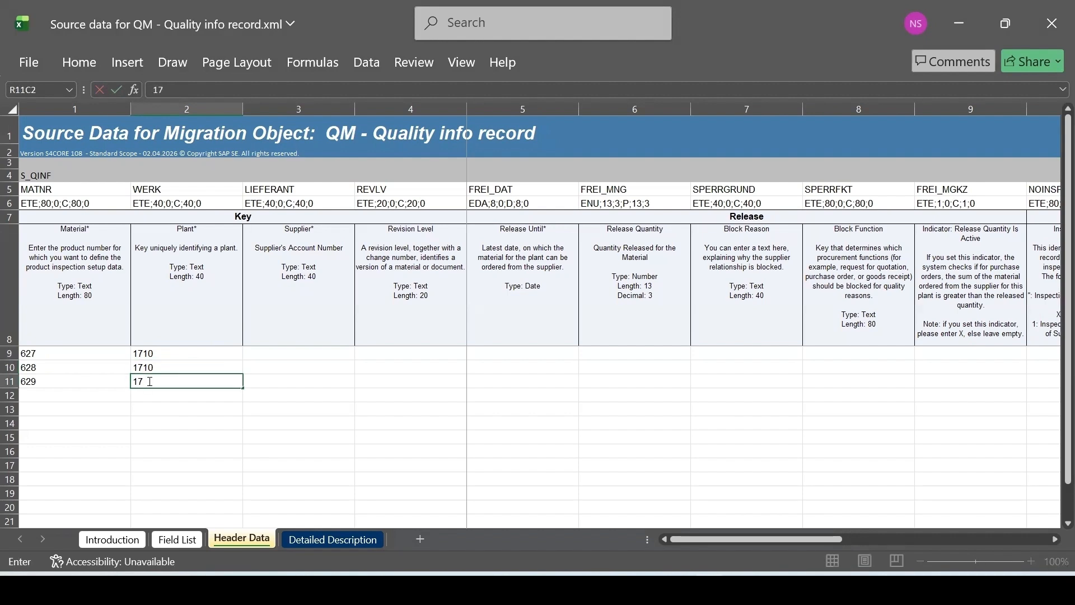
pyautogui.write('10')
pyautogui.click(292, 359)
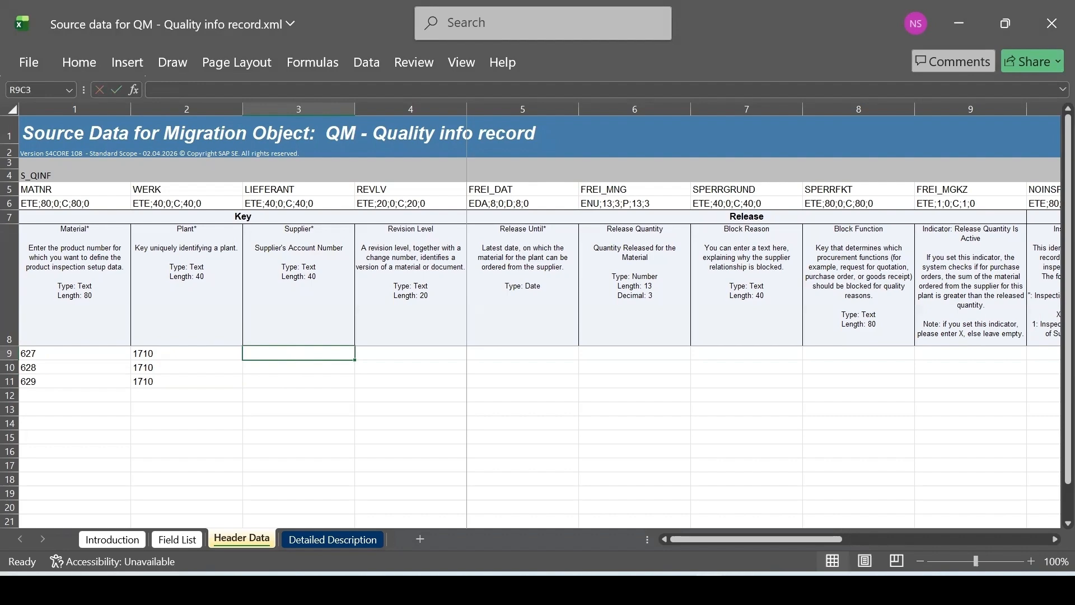
# Step: In a new SAP GUI session, open the Q-info record of material 72 at plant 1710 with transaction QI02, using its suggested supplier
pyautogui.moveTo(647, 589)
pyautogui.click(701, 524)
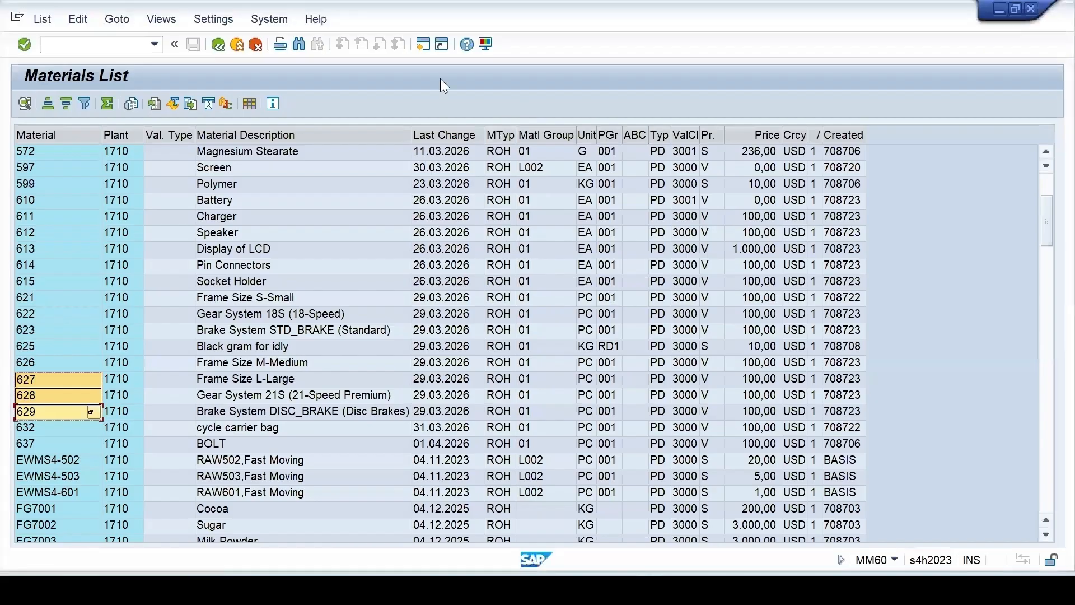
pyautogui.click(422, 44)
pyautogui.write('qi02')
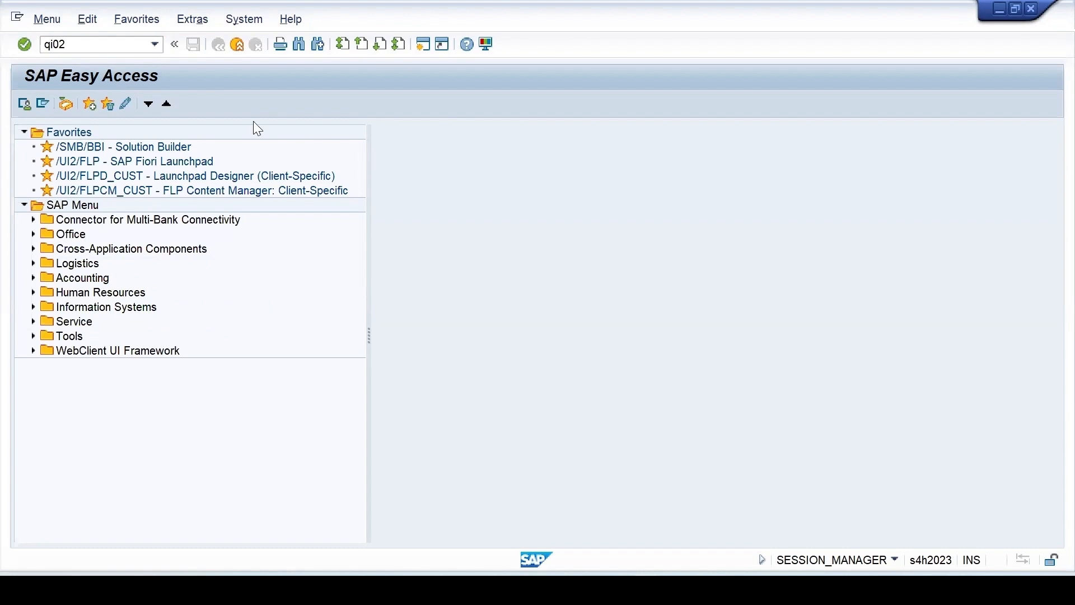
pyautogui.press('Return')
pyautogui.write('72')
pyautogui.press('Return')
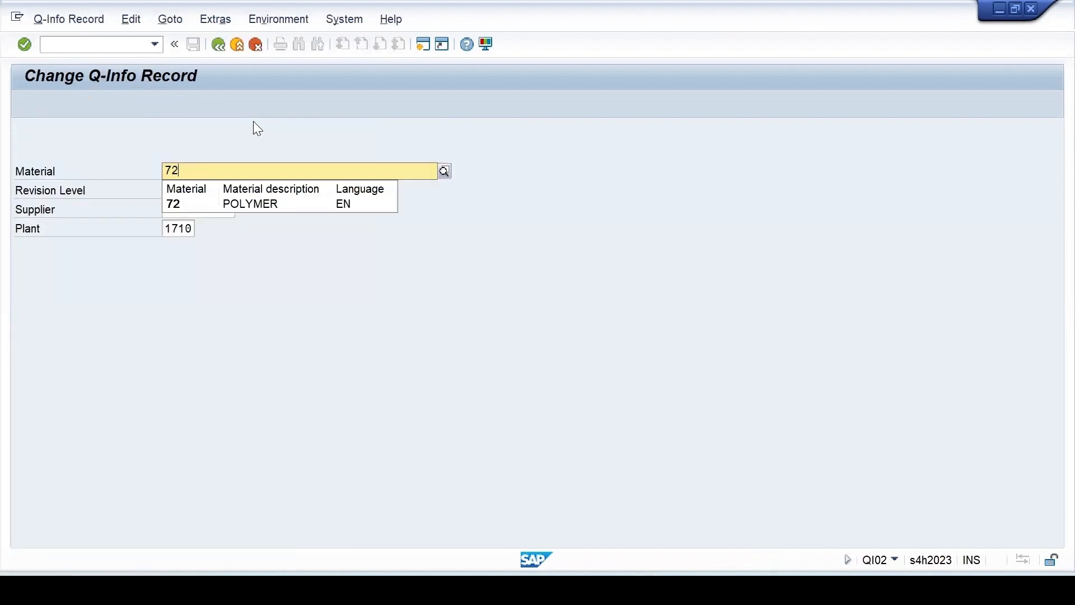
pyautogui.click(191, 205)
pyautogui.click(184, 212)
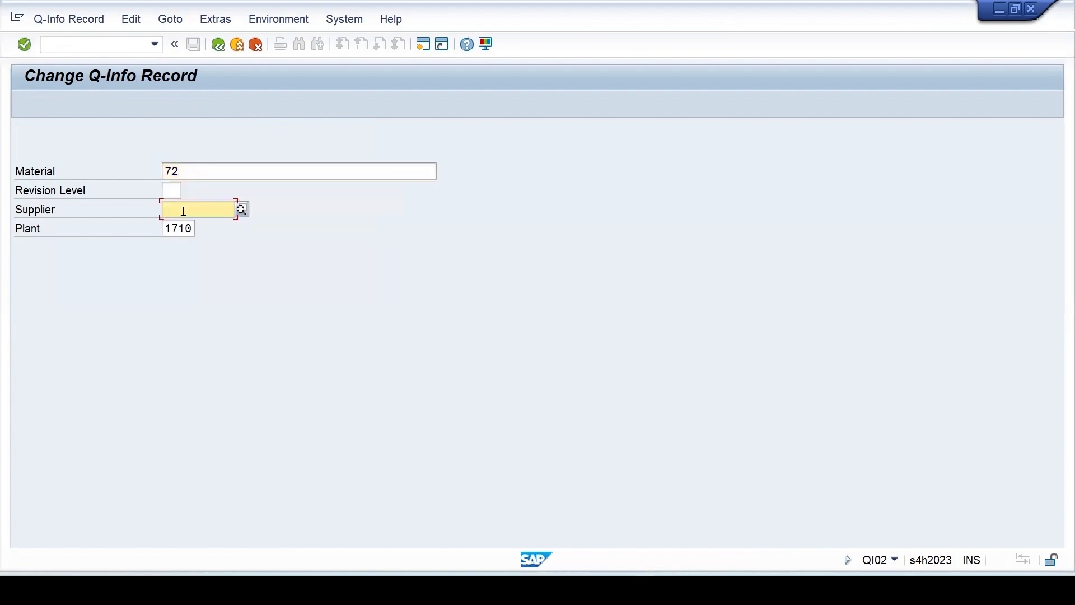
pyautogui.click(184, 222)
pyautogui.press('Return')
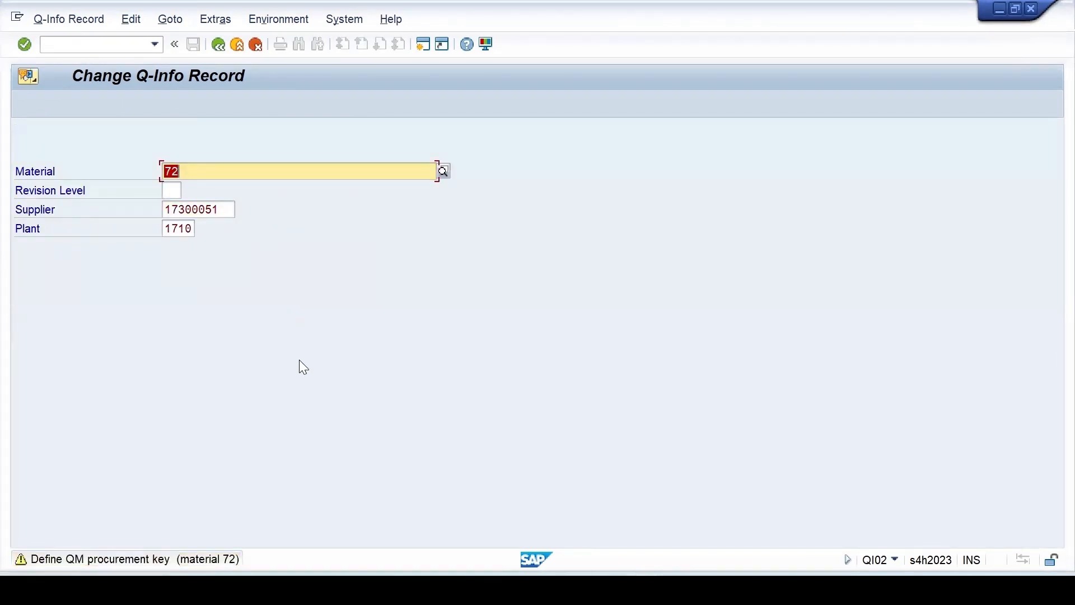
pyautogui.press('Return')
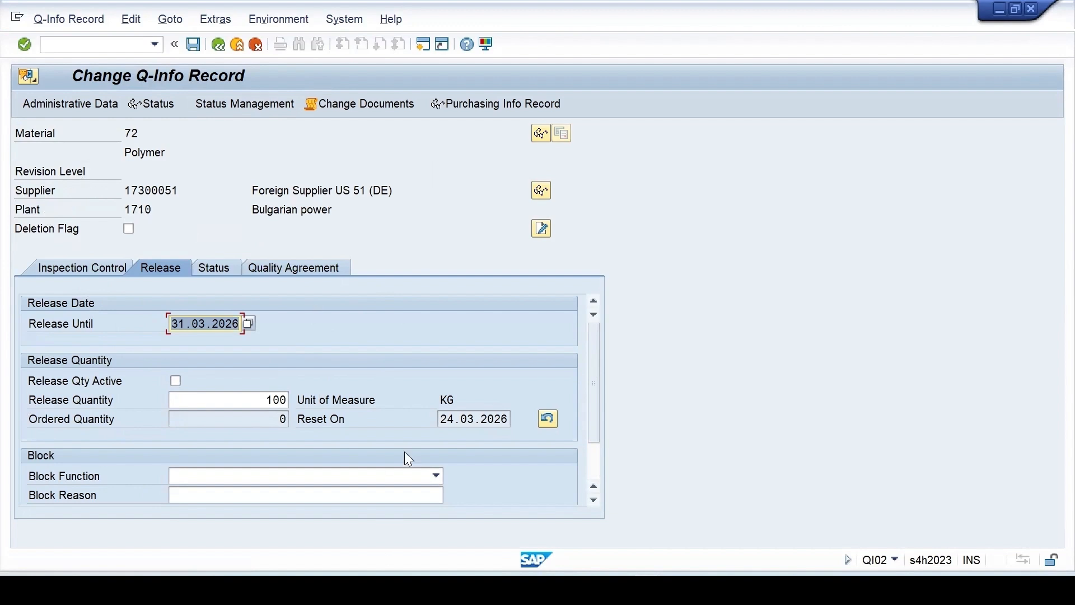
# Step: Copy the supplier number from the Q-info record into the template's Supplier column for rows 9 to 11
pyautogui.moveTo(179, 190); pyautogui.dragTo(82, 188)
pyautogui.hotkey('ctrl', 'c')
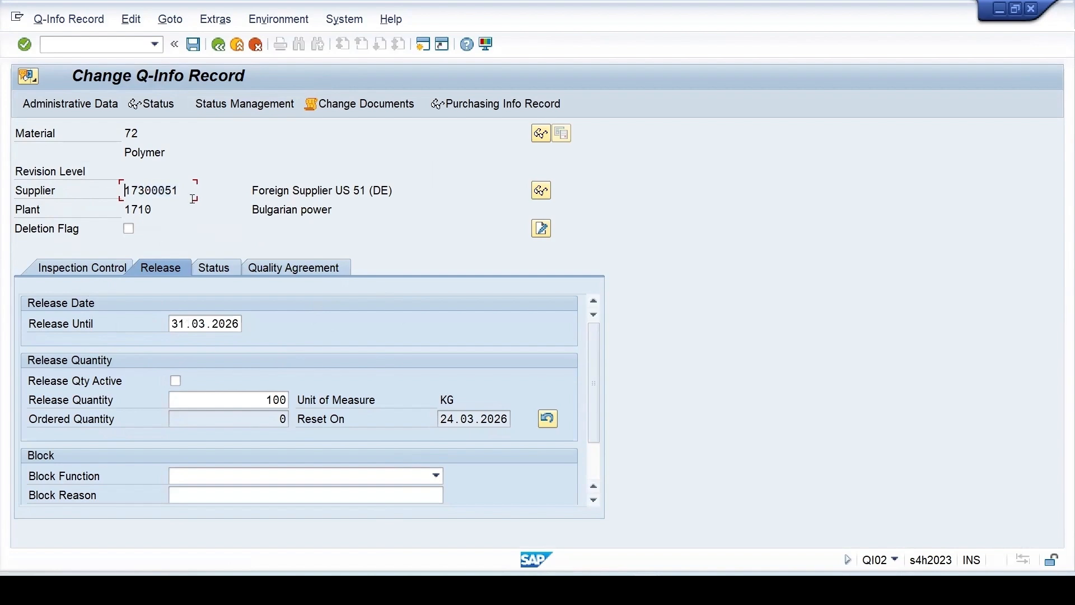
pyautogui.click(612, 589)
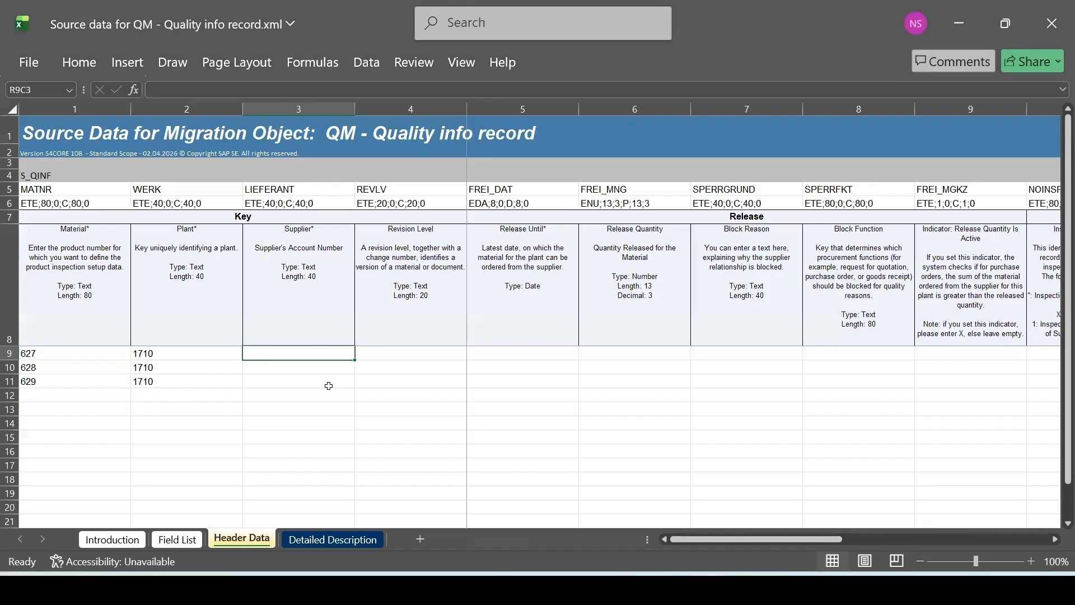
pyautogui.hotkey('ctrl', 'v')
pyautogui.click(289, 368)
pyautogui.hotkey('ctrl', 'v')
pyautogui.click(289, 382)
pyautogui.hotkey('ctrl', 'v')
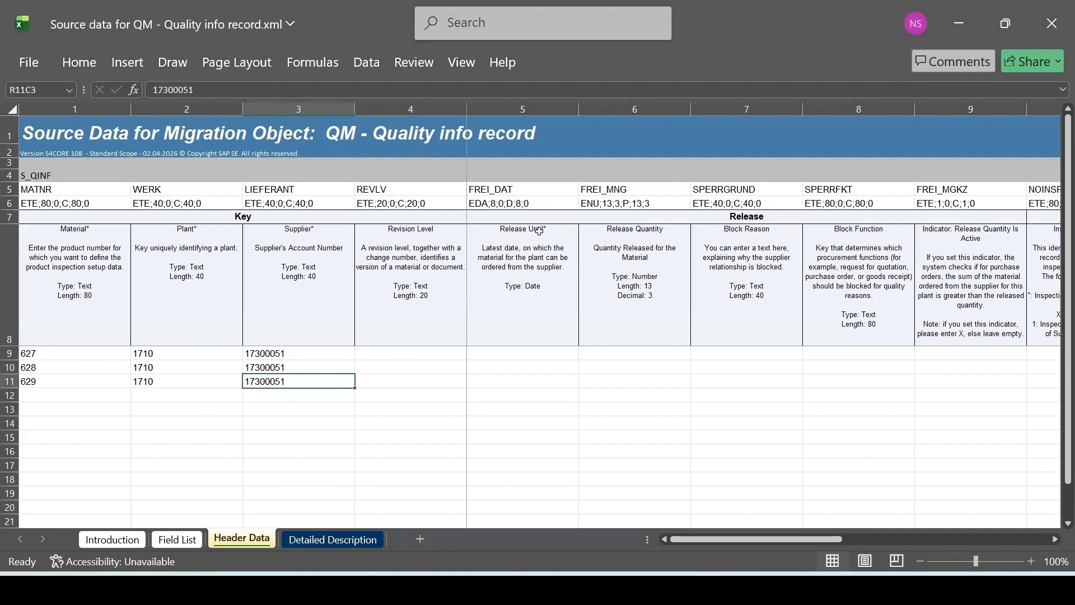
# Step: Enter the Release Until date 12/12/2026 for materials 627, 628 and 629 in the Excel template
pyautogui.click(521, 353)
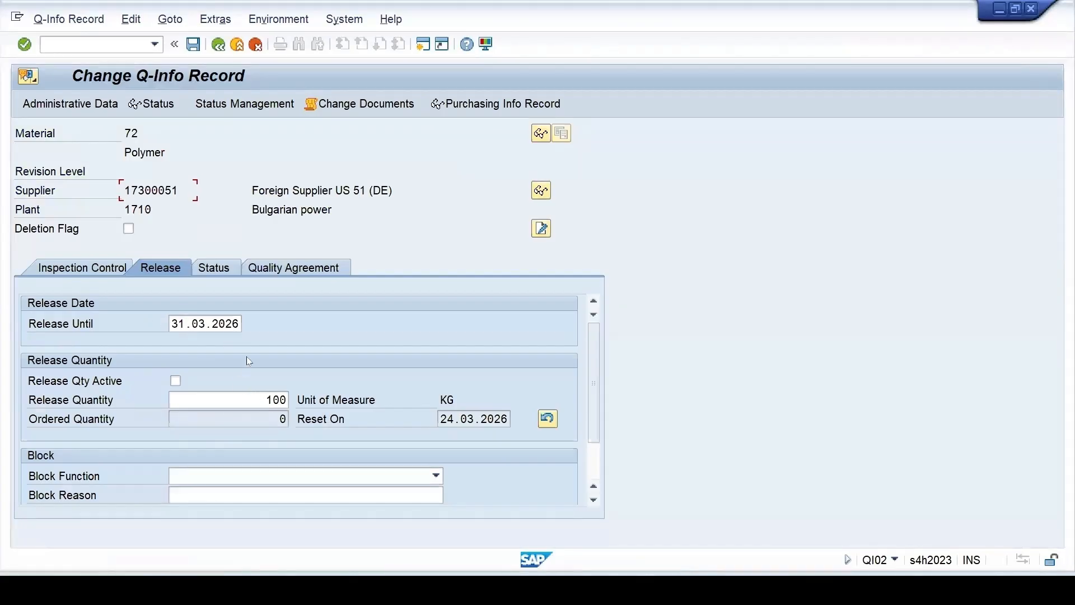
pyautogui.hotkey('alt', 'Tab')
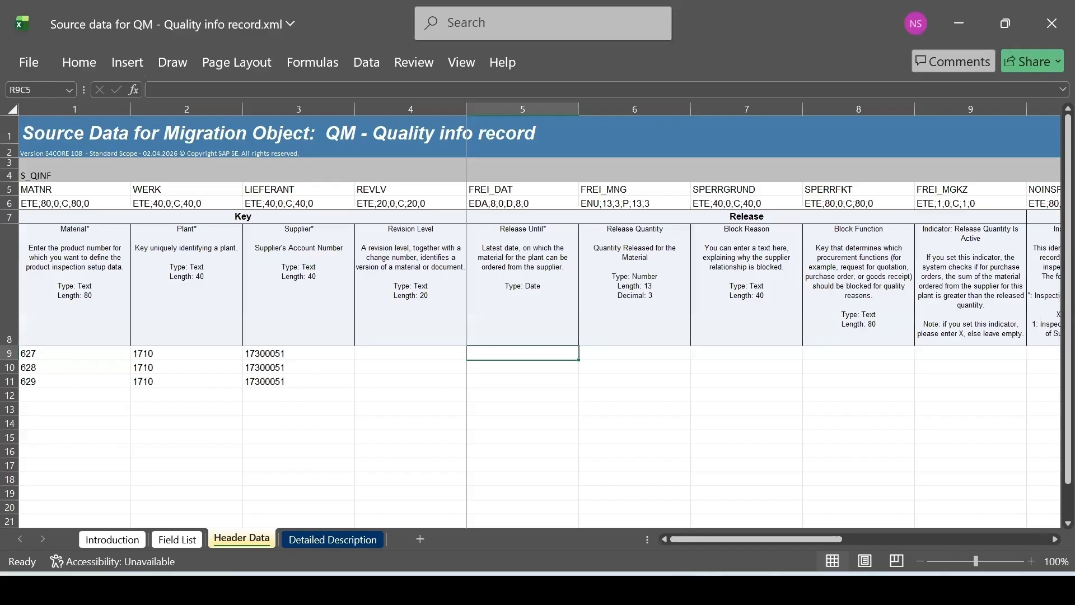
pyautogui.write('12')
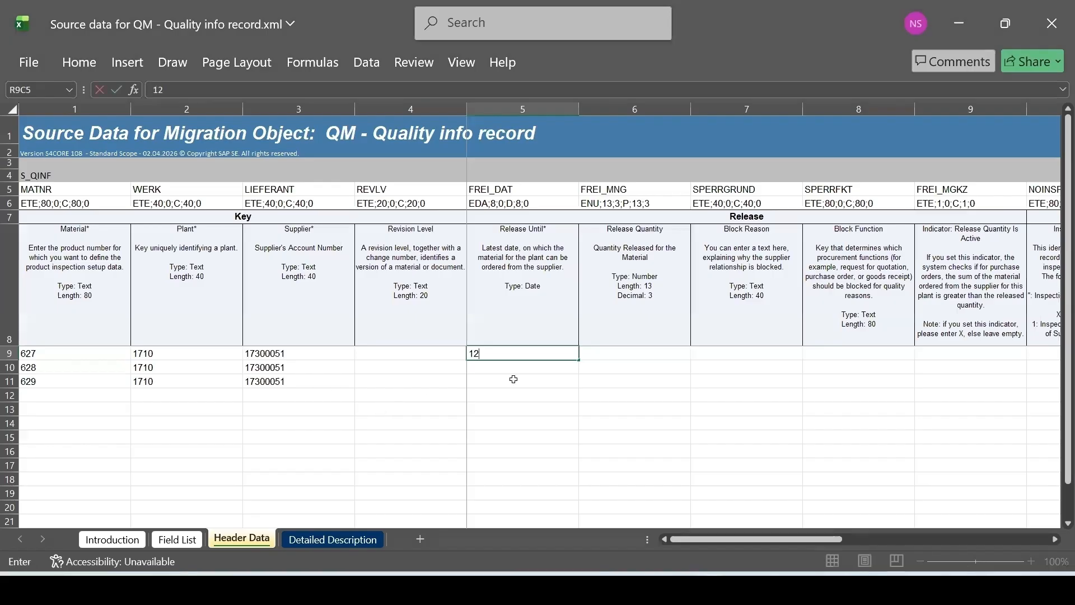
pyautogui.write('/12/2026')
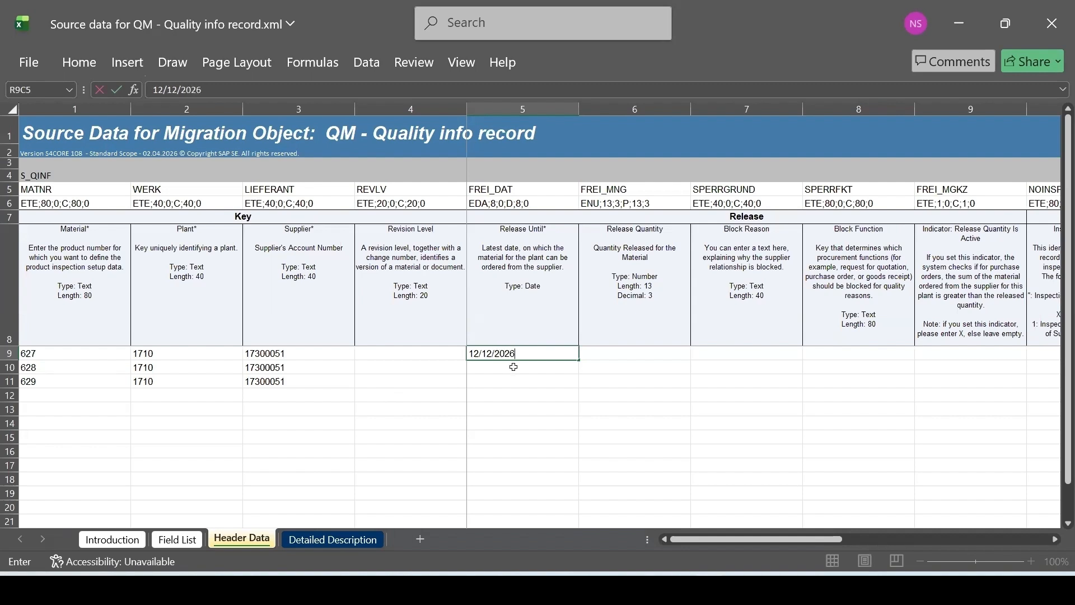
pyautogui.click(513, 367)
pyautogui.write('12/12/')
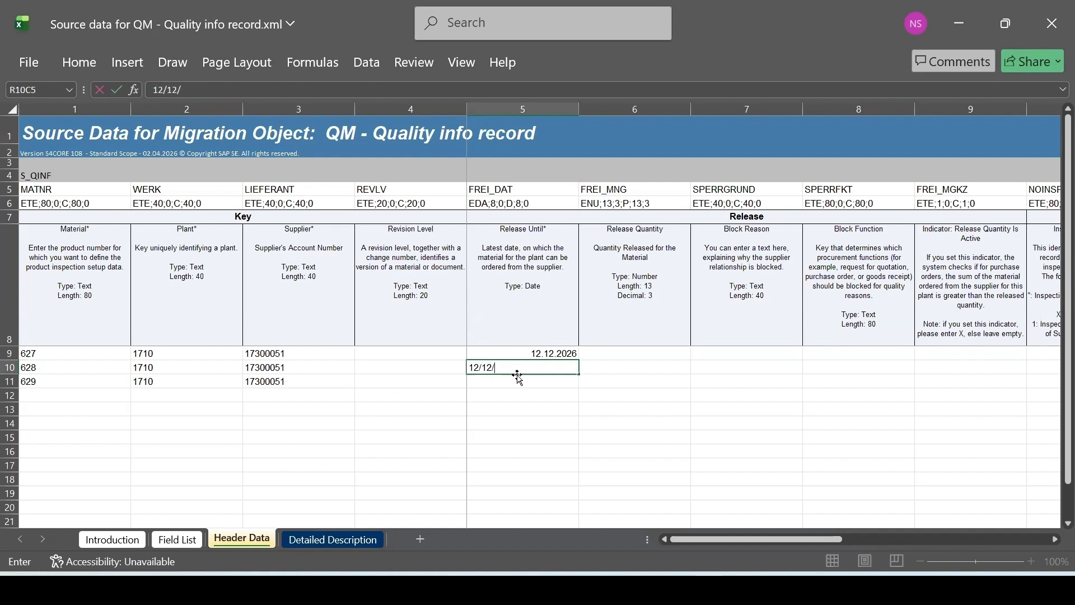
pyautogui.write('2026')
pyautogui.press('Return')
pyautogui.write('12/12/2026')
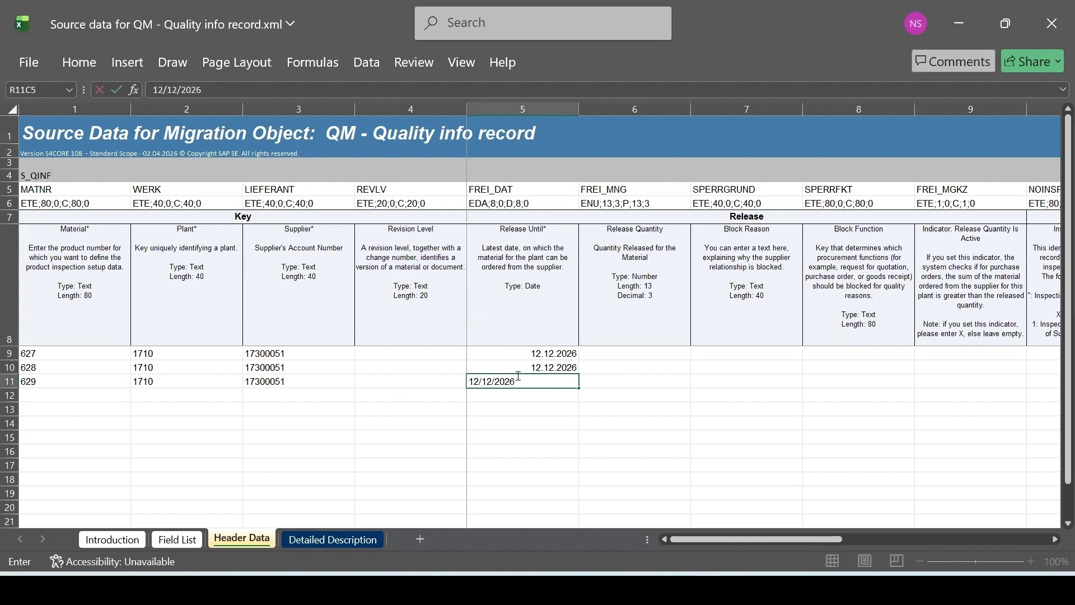
pyautogui.press('Return')
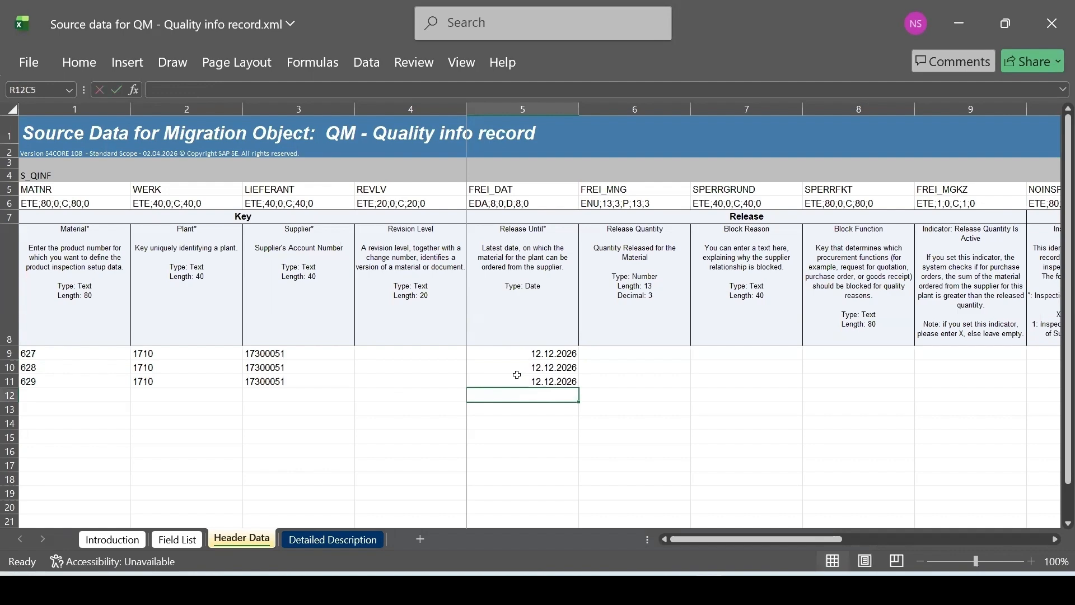
# Step: Check the release quantity in the SAP Q-info record, then enter Release Quantity 100 for material 627 and 500 for material 629 in the template
pyautogui.click(622, 355)
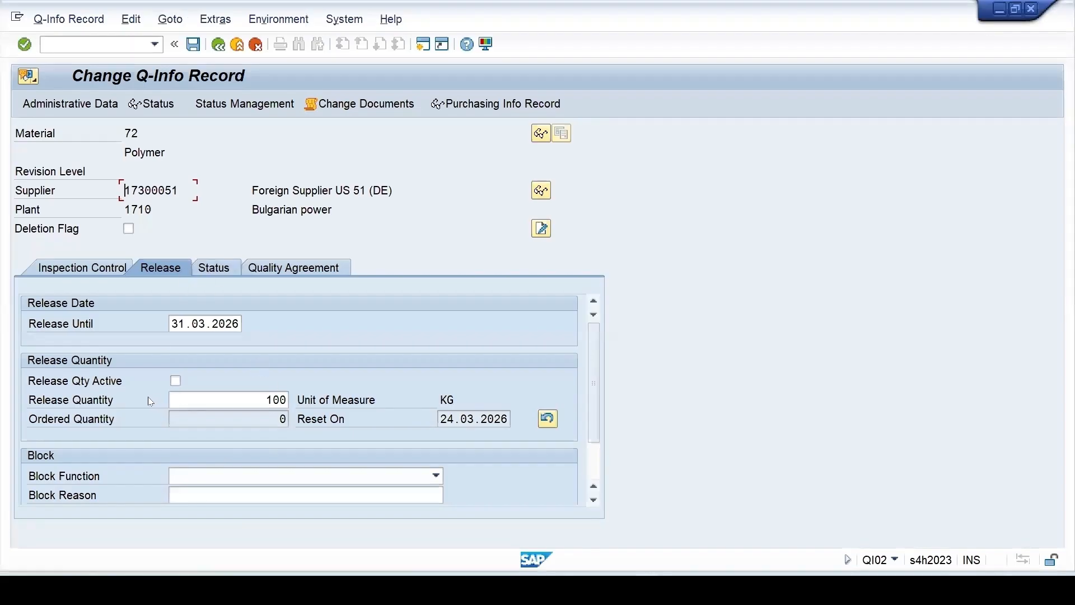
pyautogui.click(188, 403)
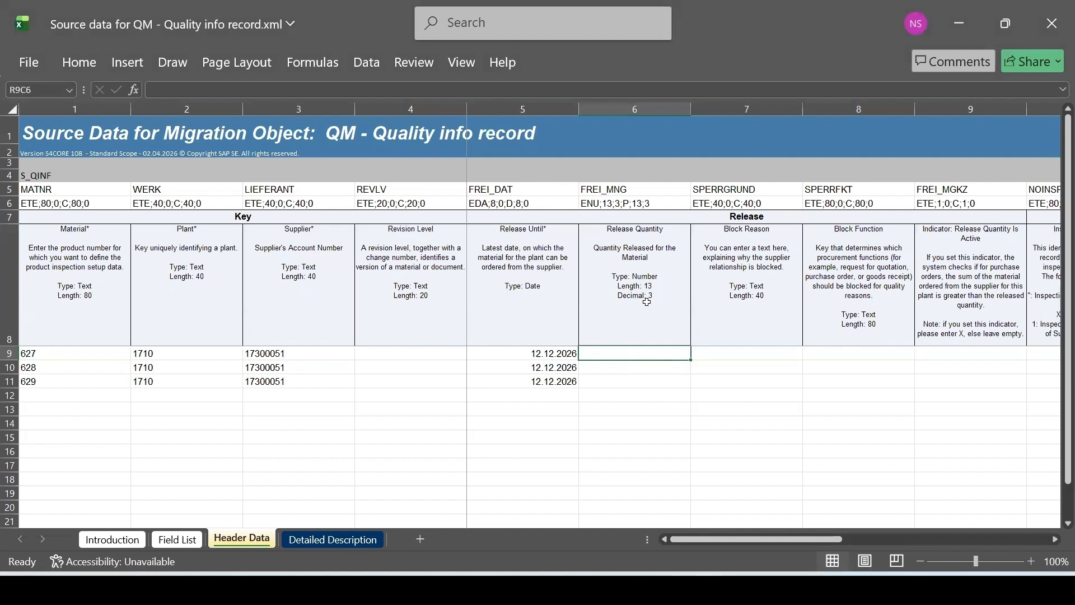
pyautogui.hotkey('alt', 'Tab')
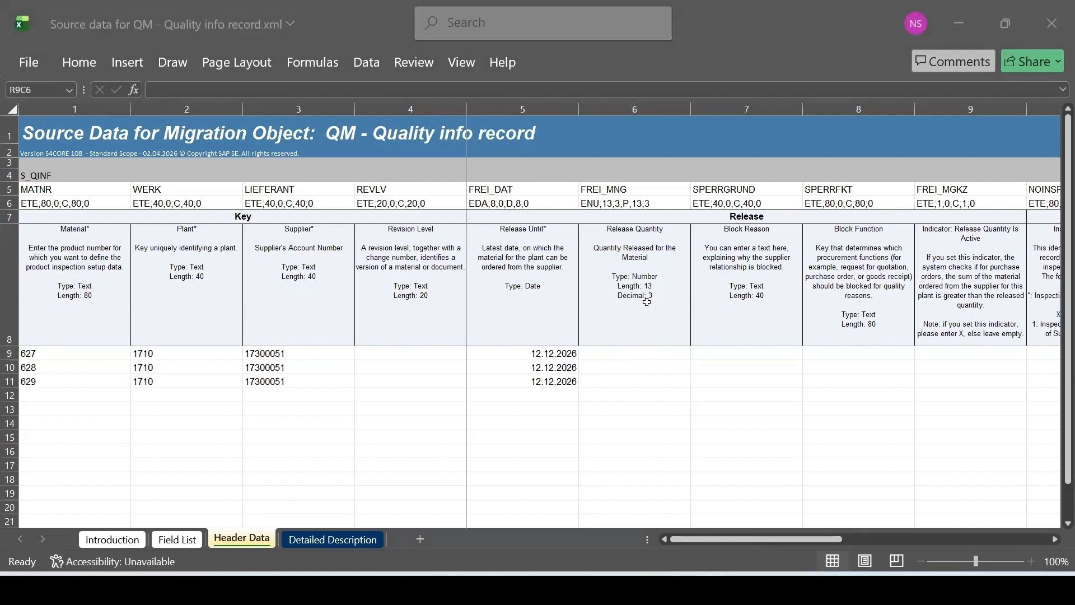
pyautogui.click(637, 355)
pyautogui.write('1')
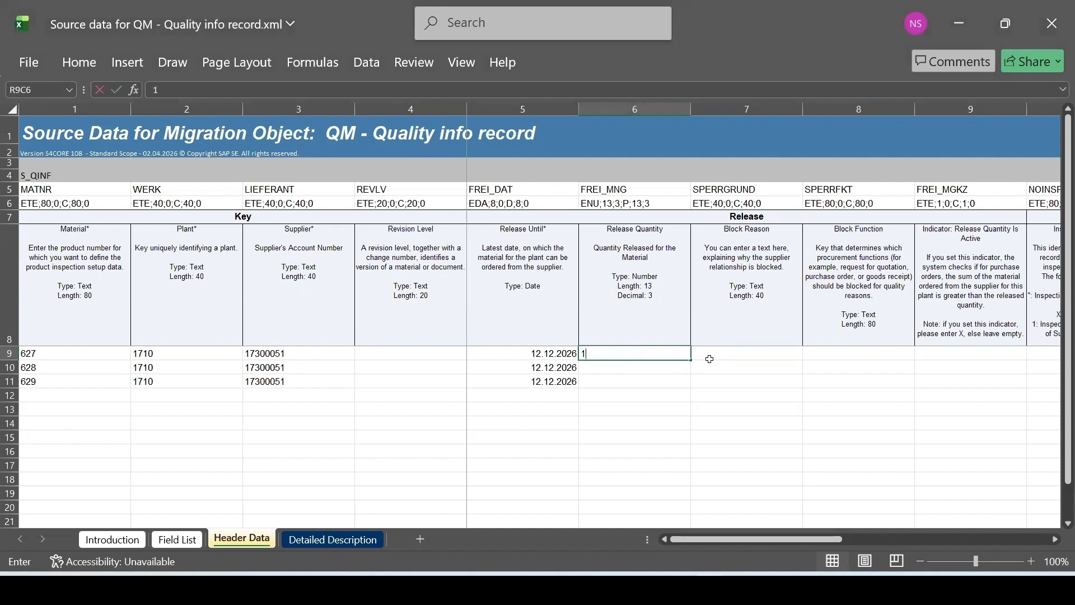
pyautogui.write('00')
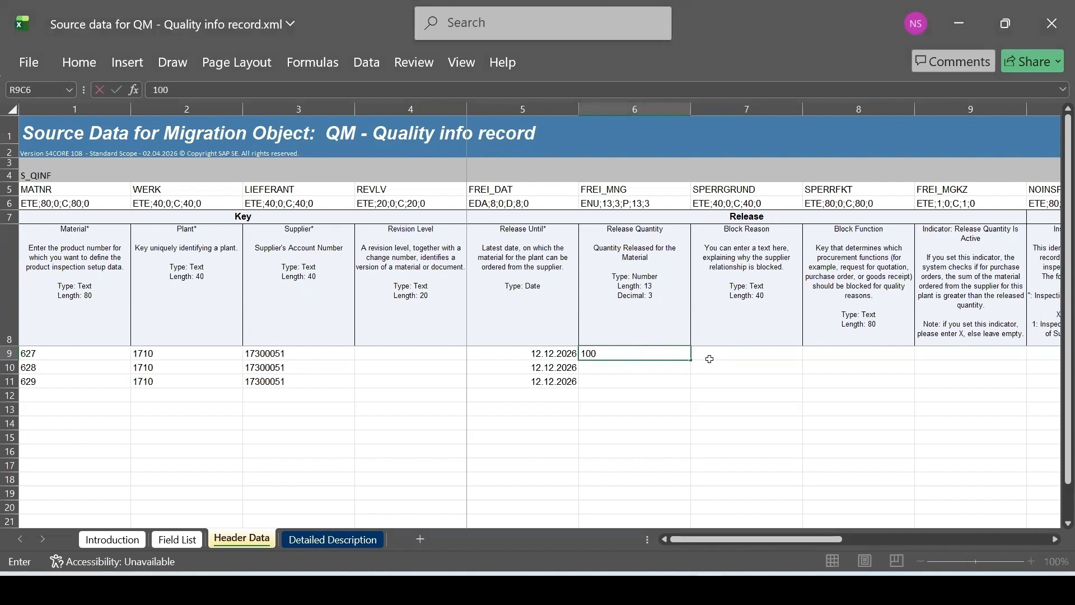
pyautogui.click(610, 385)
pyautogui.write('500')
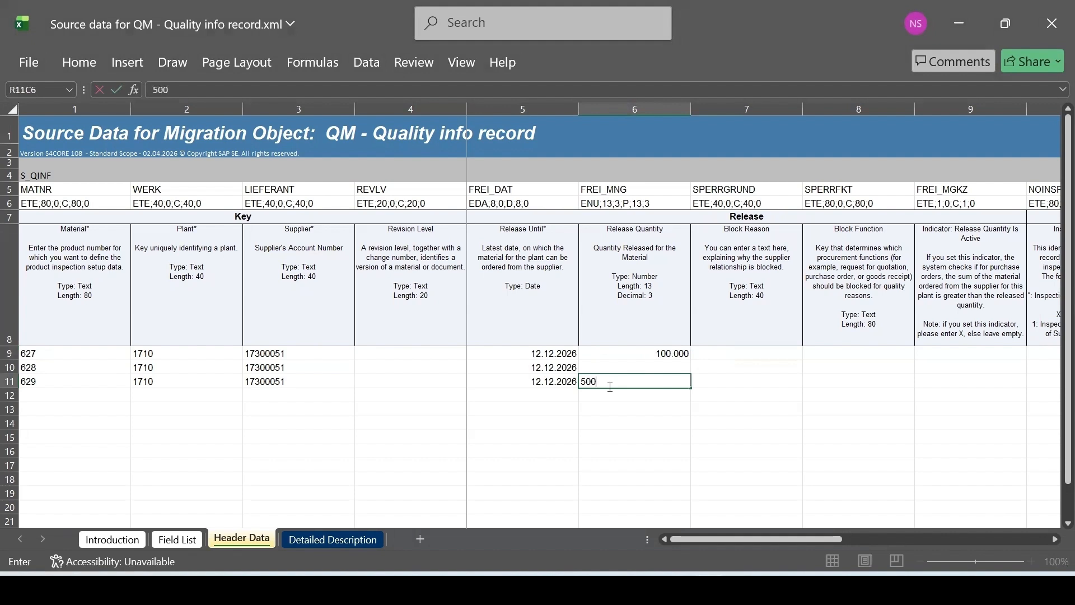
pyautogui.click(642, 406)
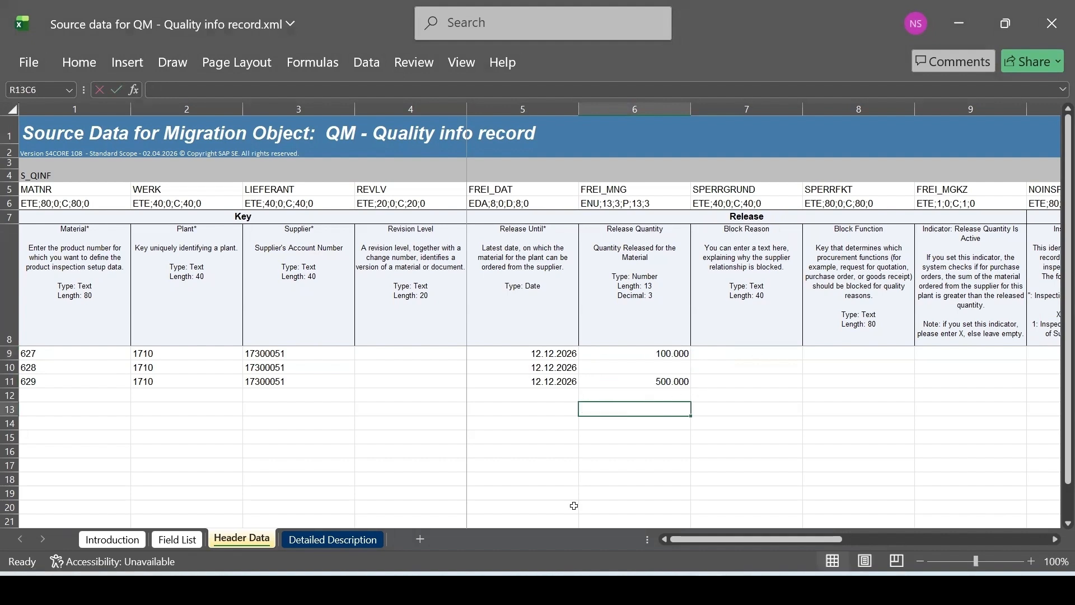
# Step: Check the Block Function field in the release data of material 72's Q-info record in SAP GUI
pyautogui.moveTo(648, 590)
pyautogui.click(776, 541)
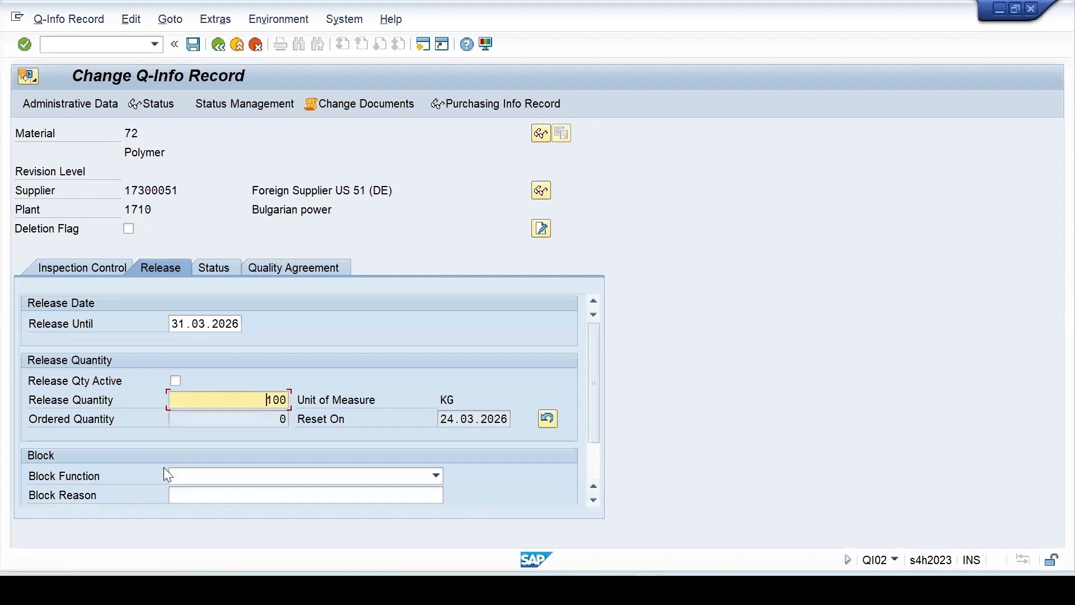
pyautogui.click(218, 477)
pyautogui.press('Escape')
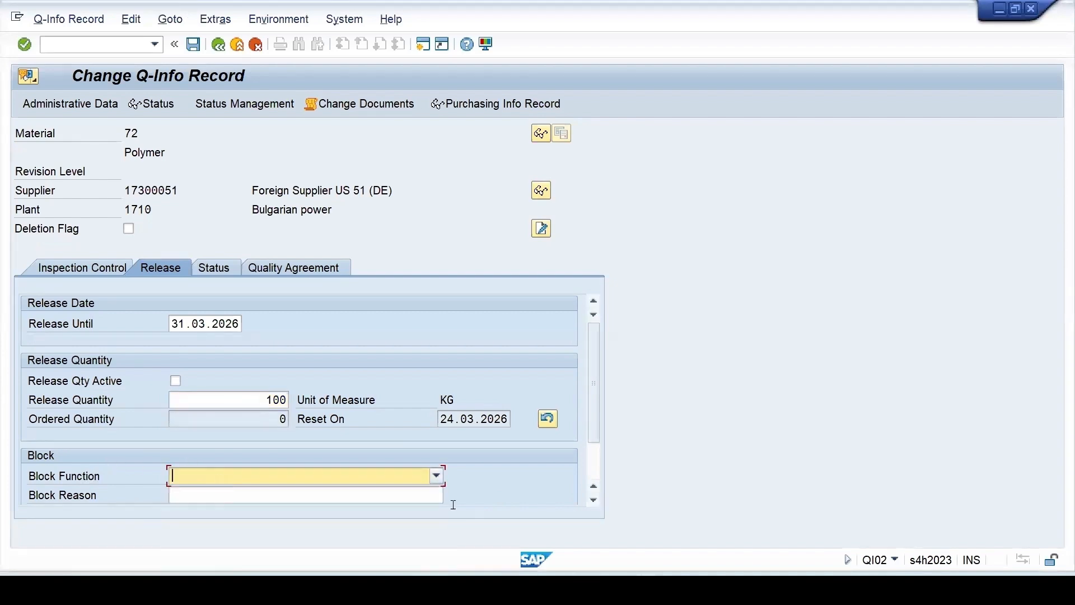
pyautogui.moveTo(710, 590)
pyautogui.click(709, 513)
# Step: Look up the available source inspection types in the Q-info record's inspection control data
pyautogui.click(83, 268)
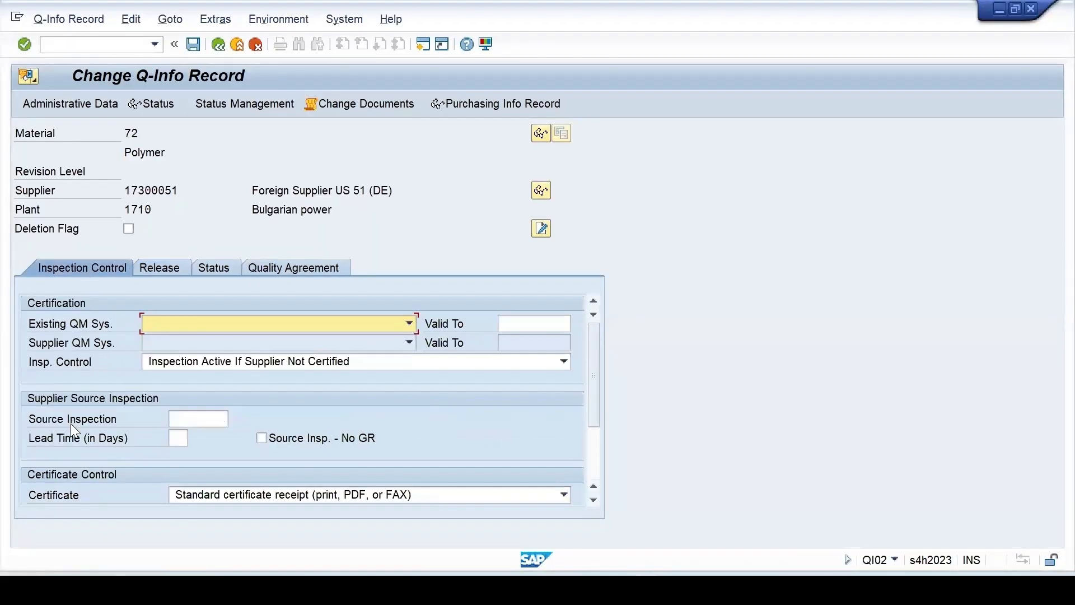
pyautogui.click(225, 420)
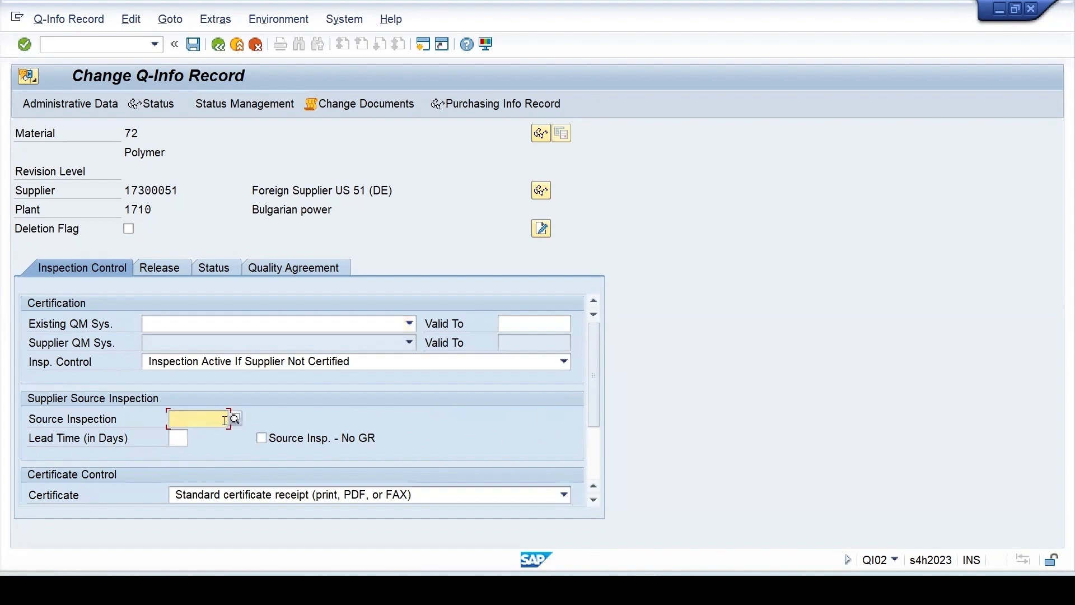
pyautogui.click(236, 419)
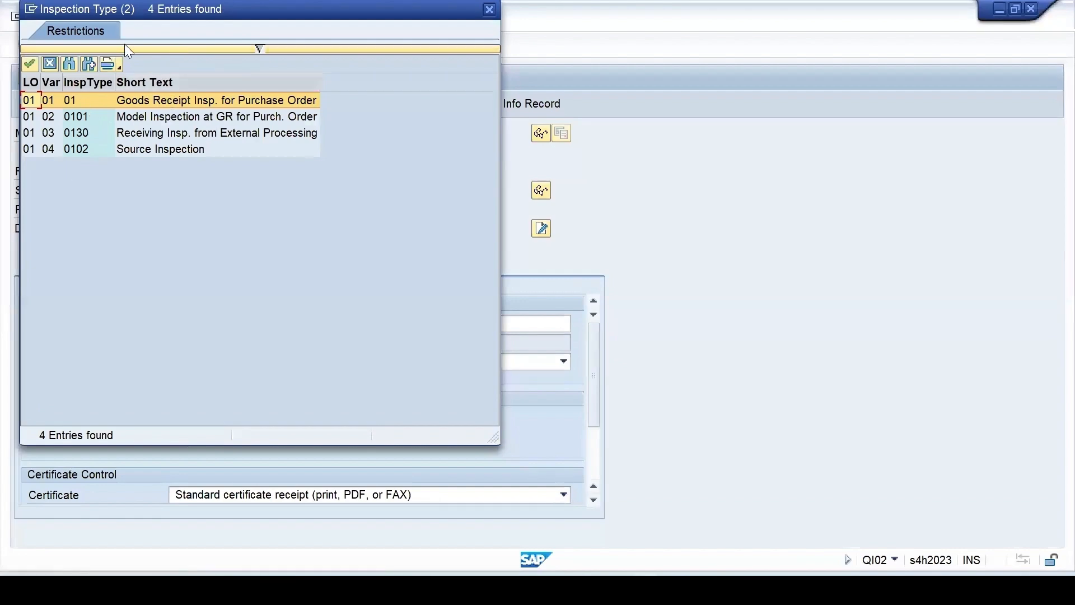
pyautogui.click(49, 65)
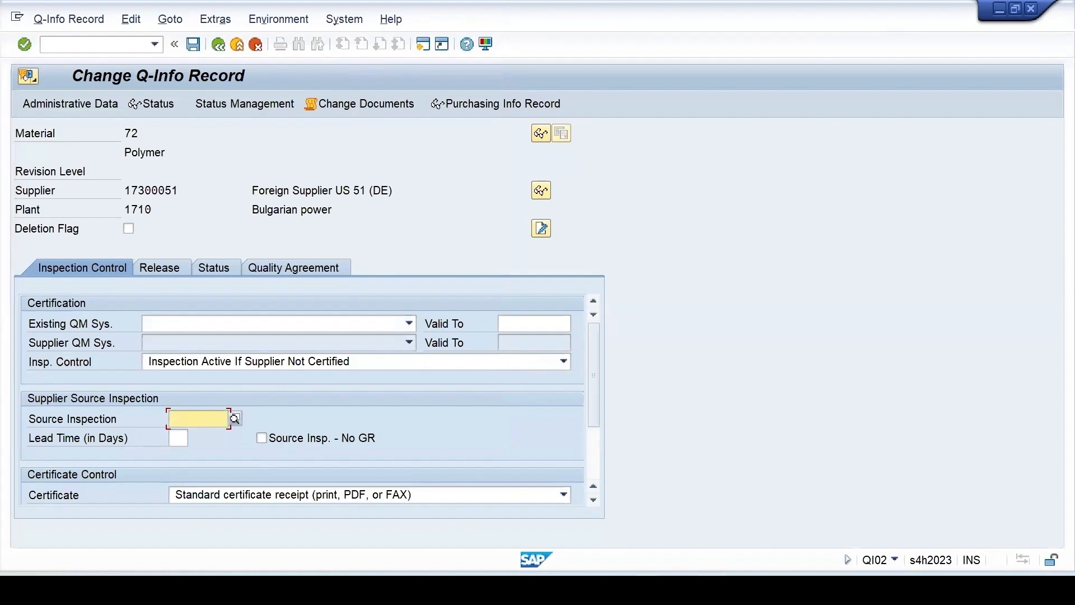
# Step: In the Excel template, enter Source Inspection type 01 for materials 627 and 628, and 0101 for material 629
pyautogui.click(709, 589)
pyautogui.press('Right')
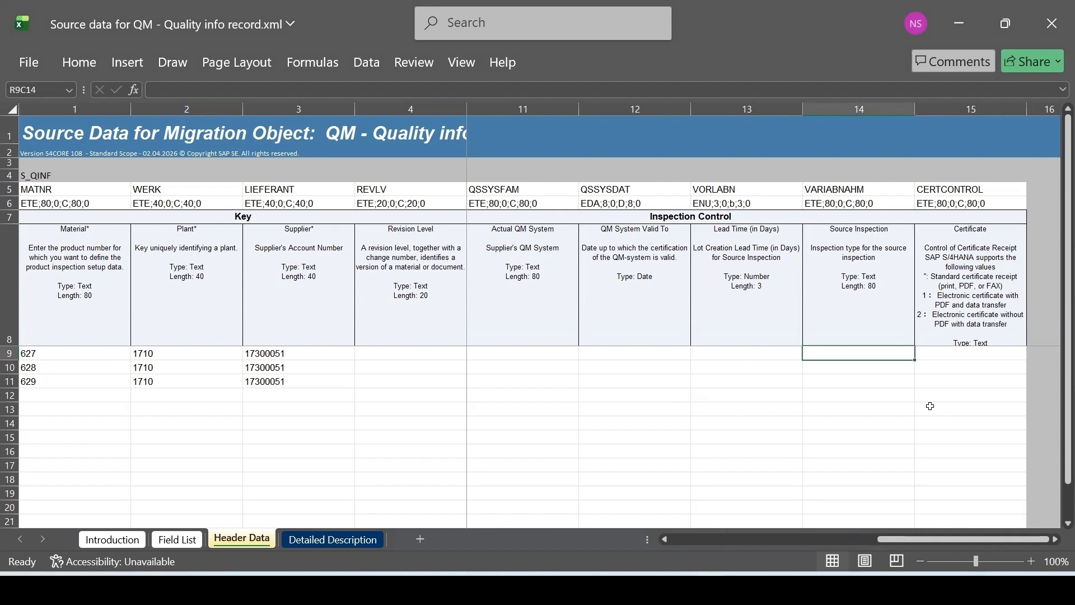
pyautogui.write('01')
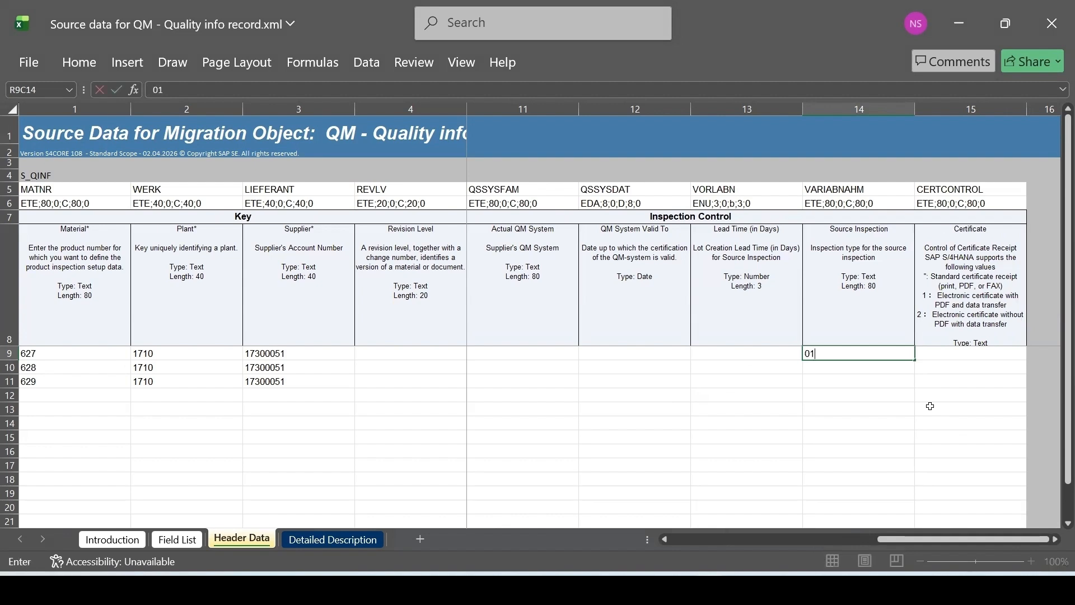
pyautogui.click(826, 386)
pyautogui.click(827, 397)
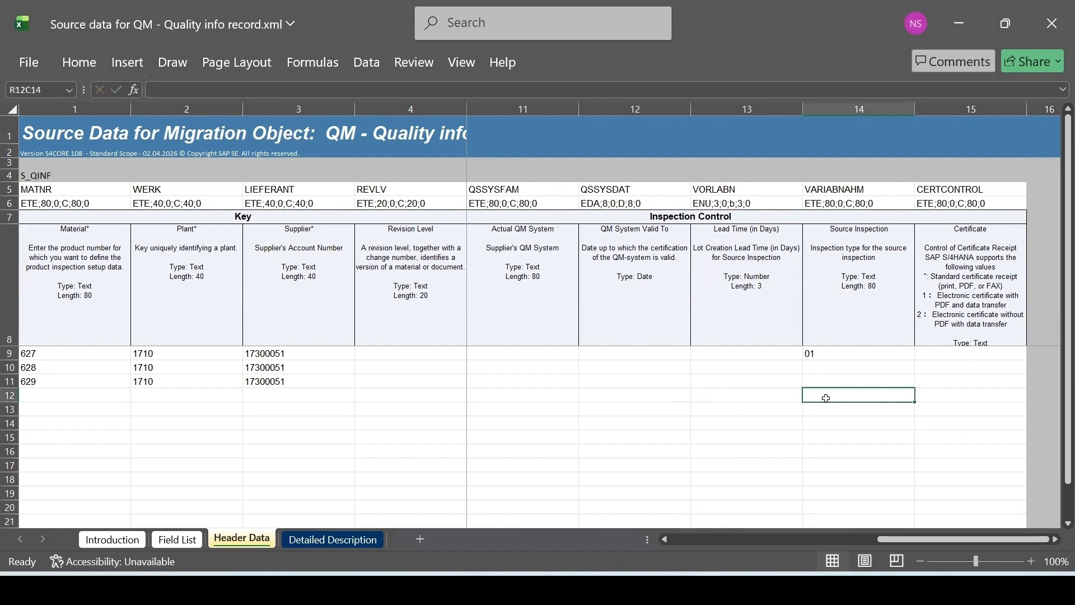
pyautogui.click(826, 379)
pyautogui.write('0101')
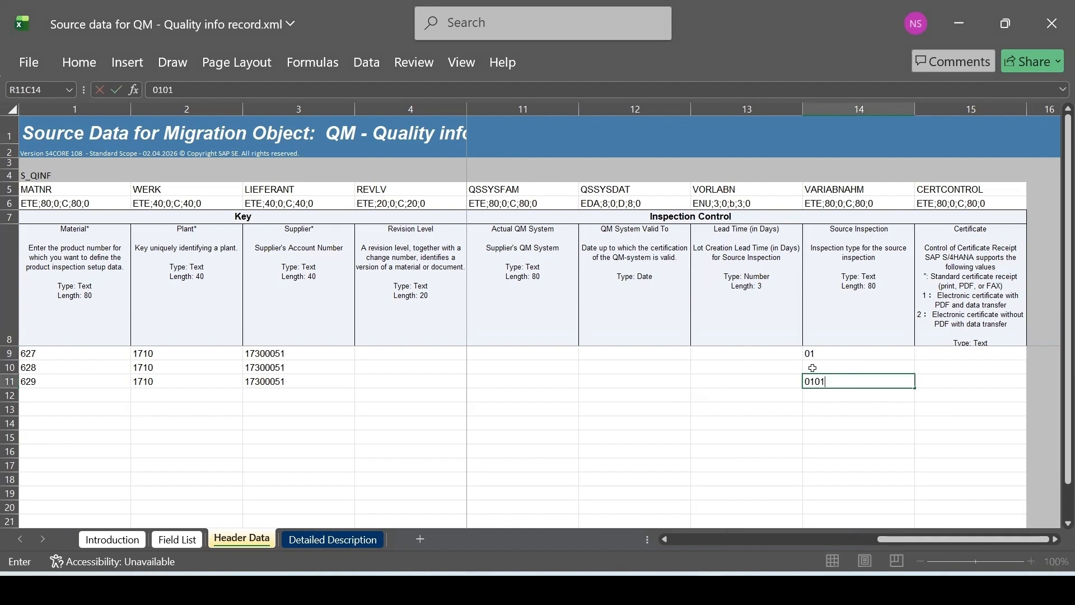
pyautogui.click(813, 368)
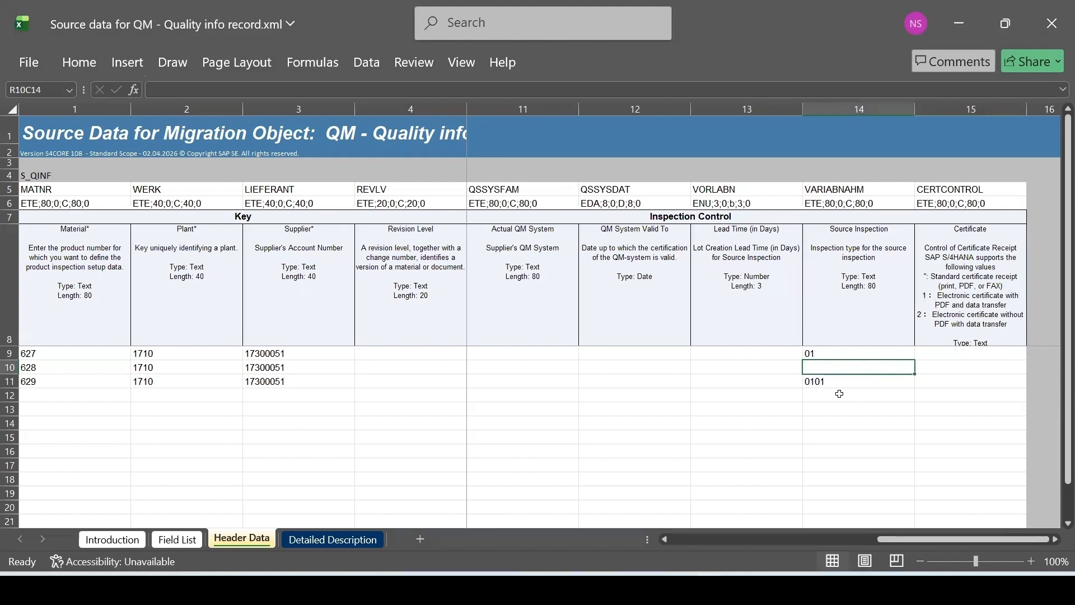
pyautogui.write('01')
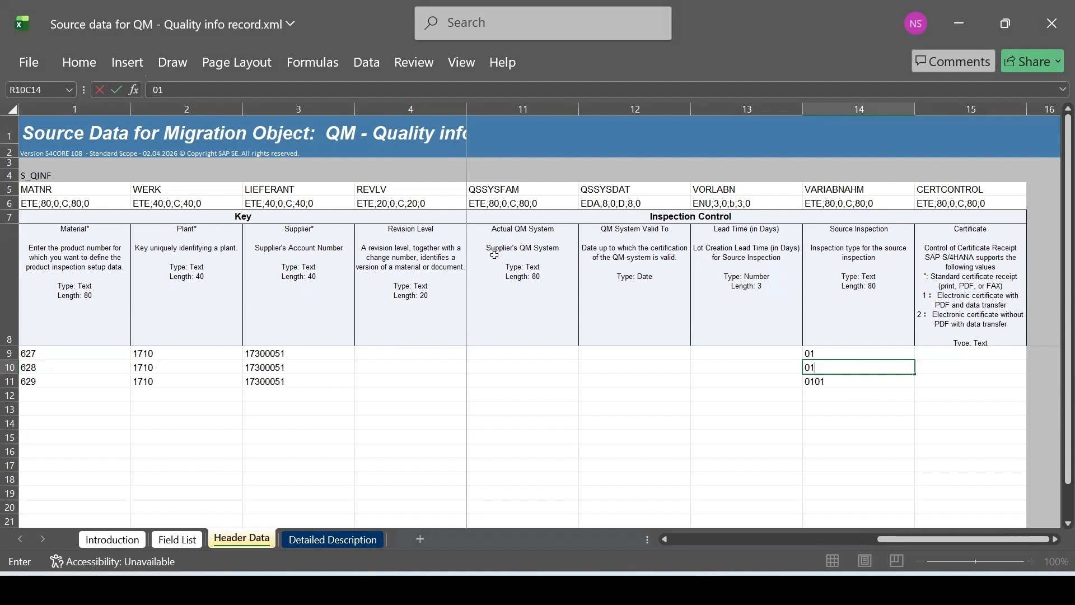
pyautogui.click(404, 358)
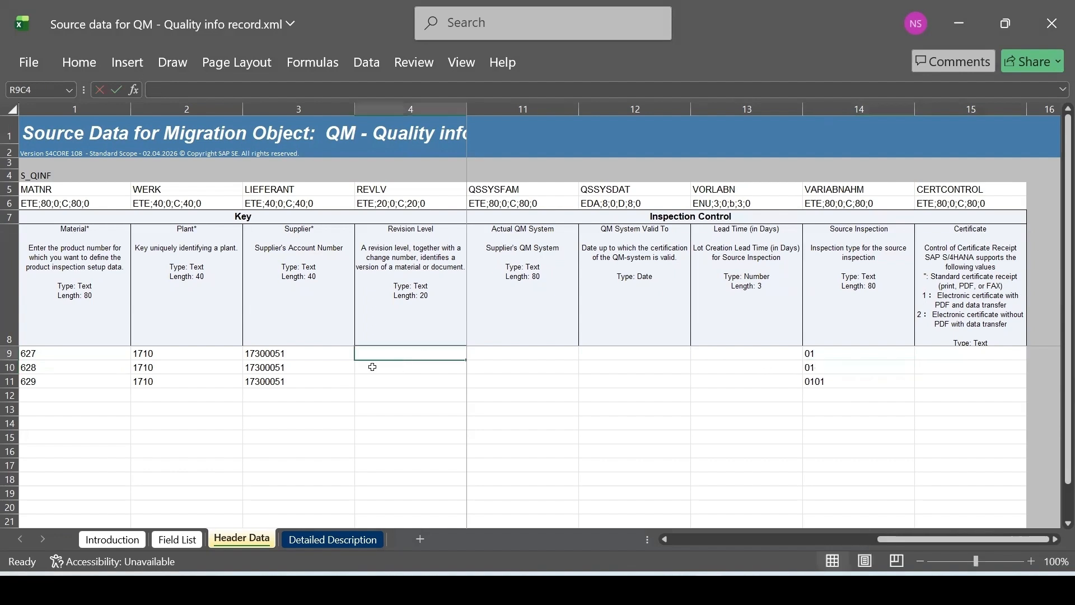
# Step: Save the filled Quality info record template and close the workbook
pyautogui.moveTo(891, 537); pyautogui.dragTo(655, 535)
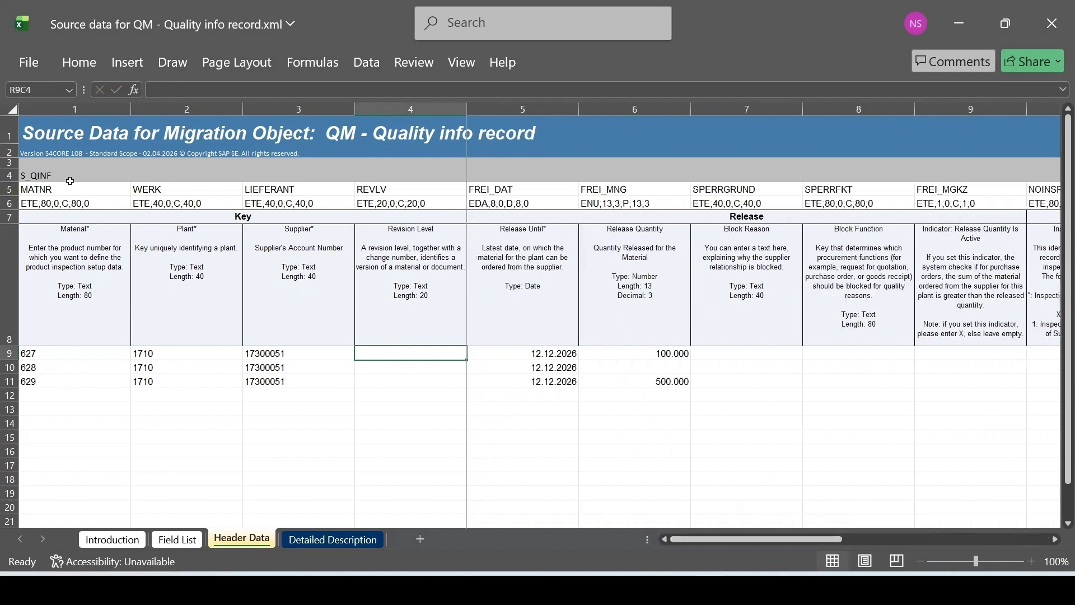
pyautogui.click(373, 303)
pyautogui.hotkey('ctrl', 's')
pyautogui.press('Return')
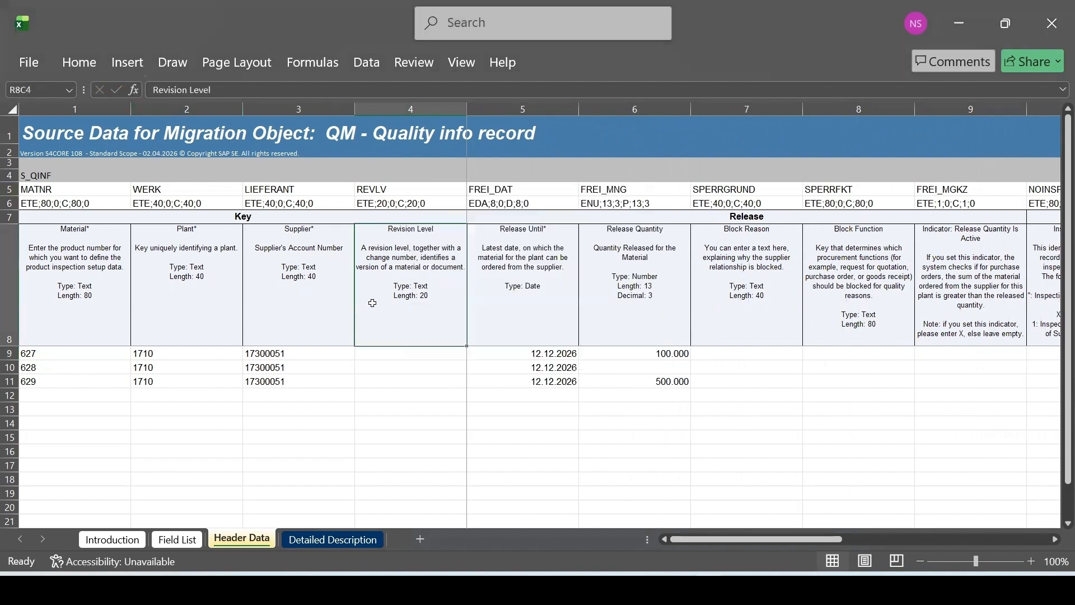
pyautogui.click(1051, 23)
# Step: Leave the SAP GUI Q-info record and upload Source data for QM - Quality info record.xml to the migration object in the browser
pyautogui.click(218, 45)
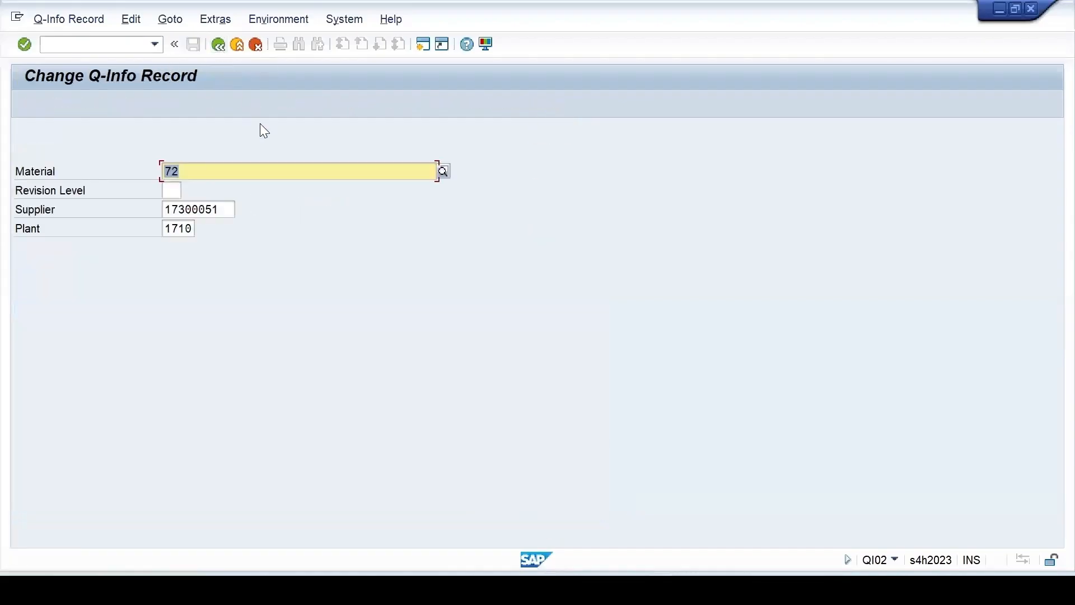
pyautogui.hotkey('alt', 'Tab')
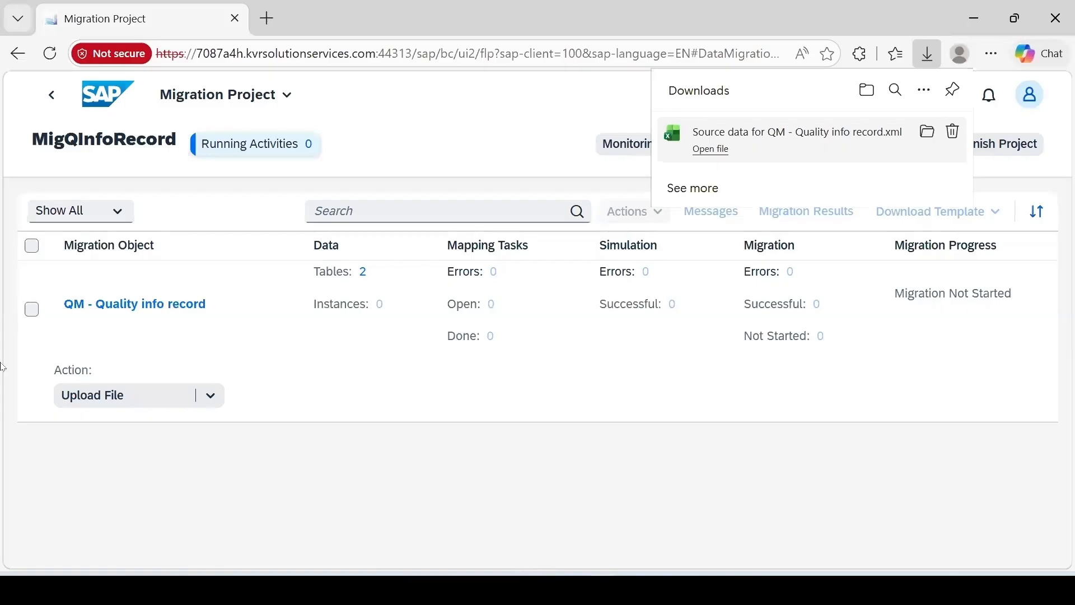
pyautogui.click(122, 401)
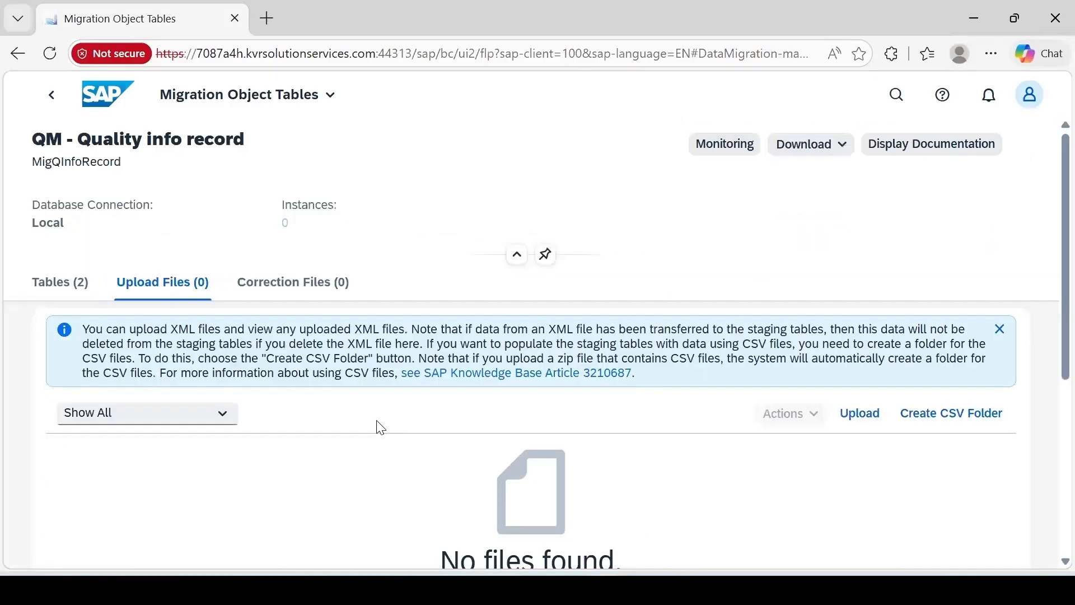
pyautogui.click(853, 419)
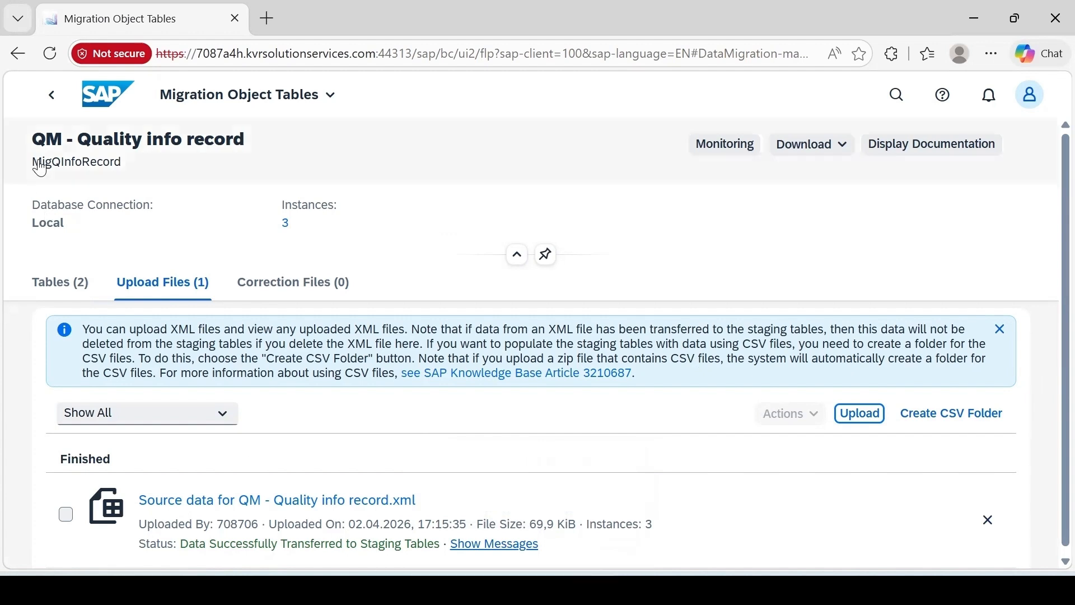
# Step: Return to the migration project and prepare the staging tables for QM - Quality info record without the consistency check
pyautogui.click(51, 98)
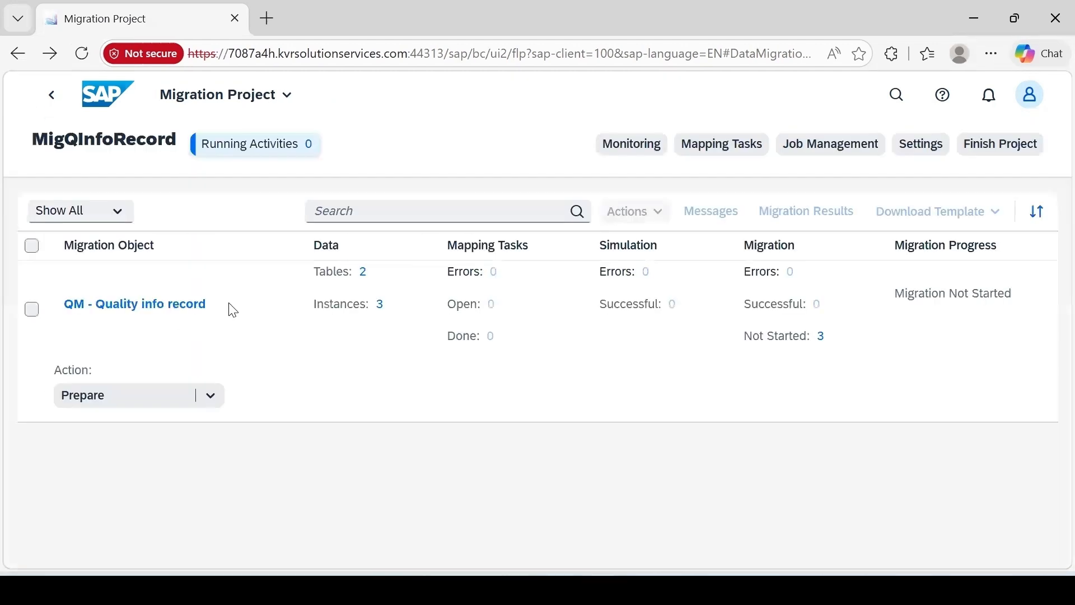
pyautogui.click(89, 400)
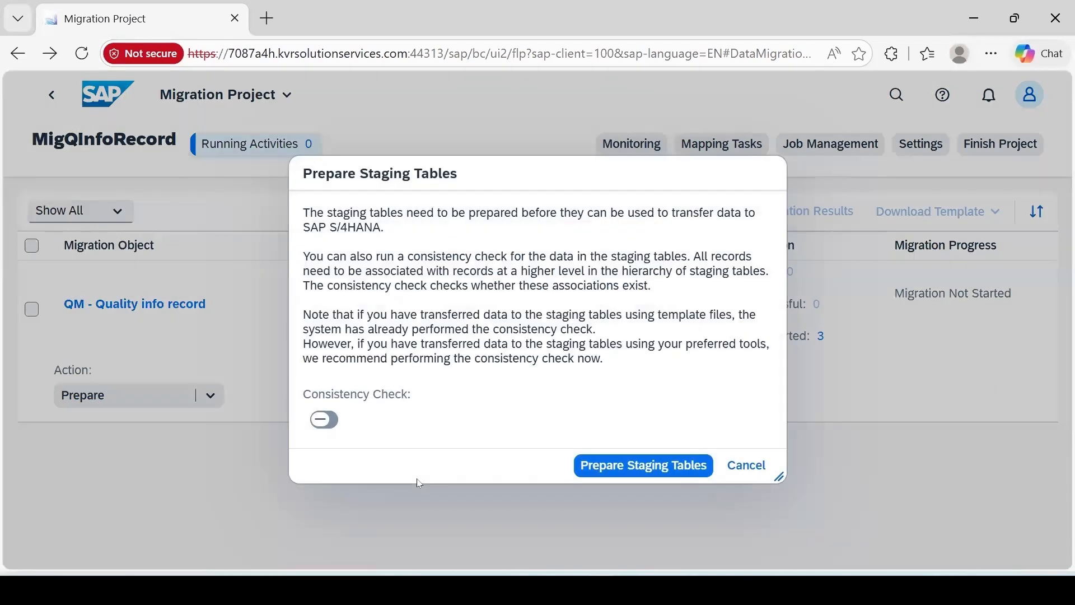
pyautogui.click(639, 469)
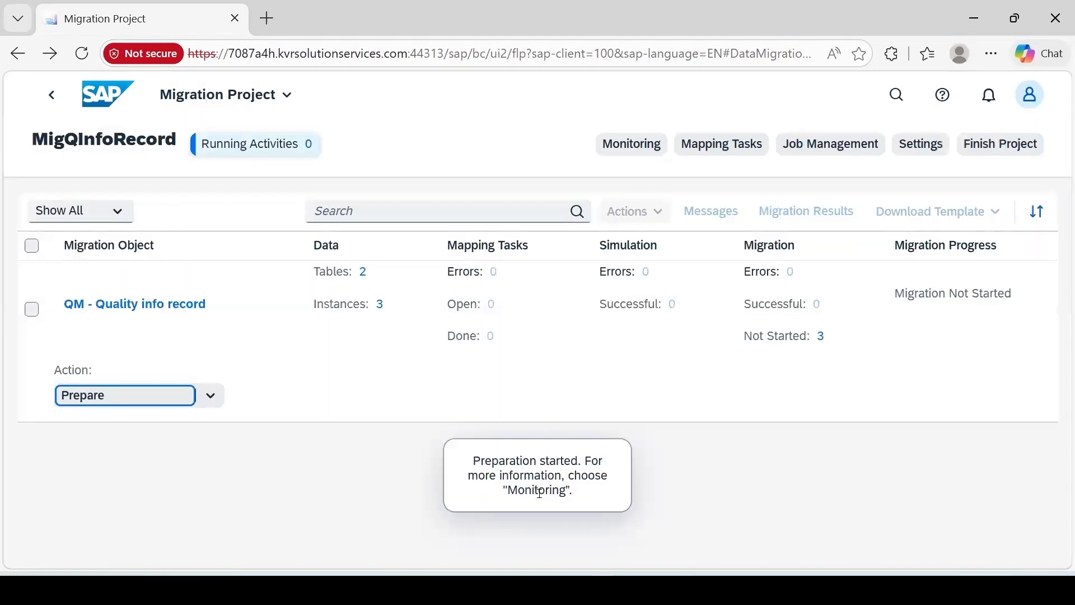
# Step: Check the status of the Prepare Staging Tables activity in the migration project's monitoring
pyautogui.click(630, 146)
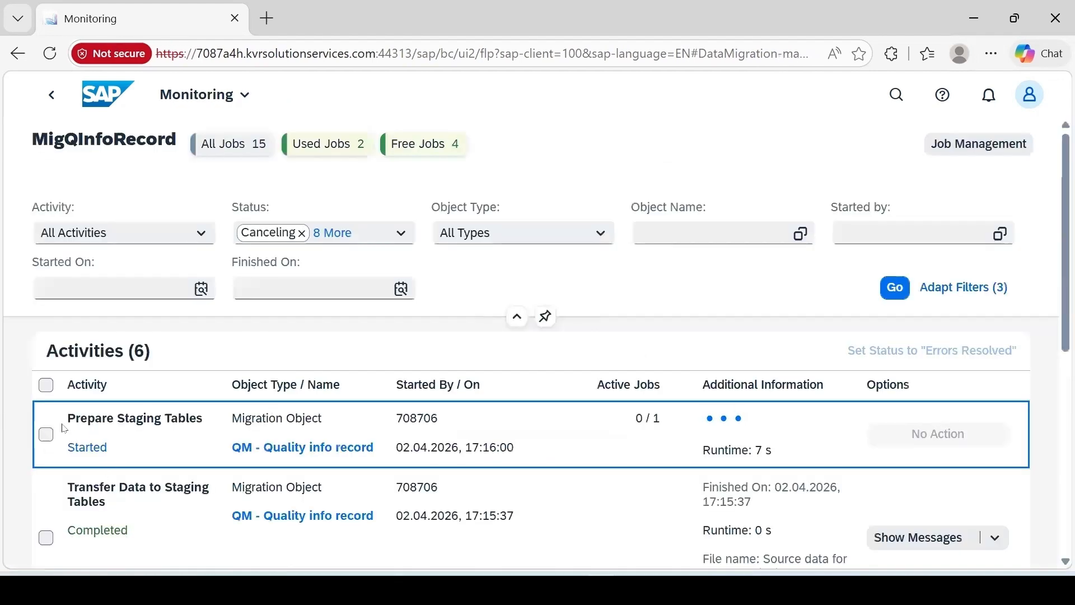
pyautogui.scroll(-3, 157, 510)
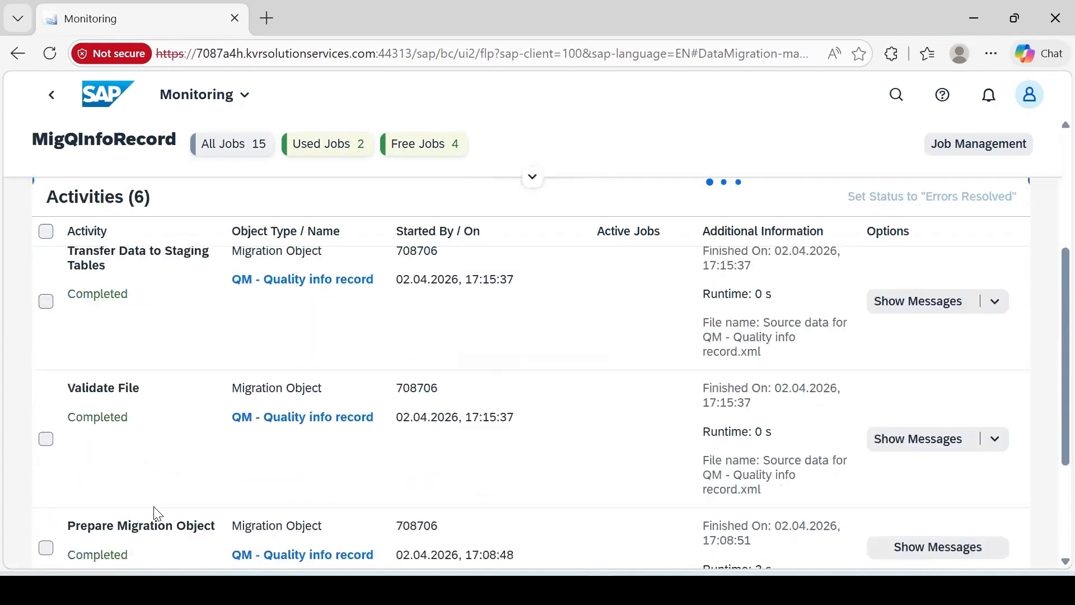
pyautogui.scroll(-1, 158, 513)
pyautogui.scroll(2, 157, 513)
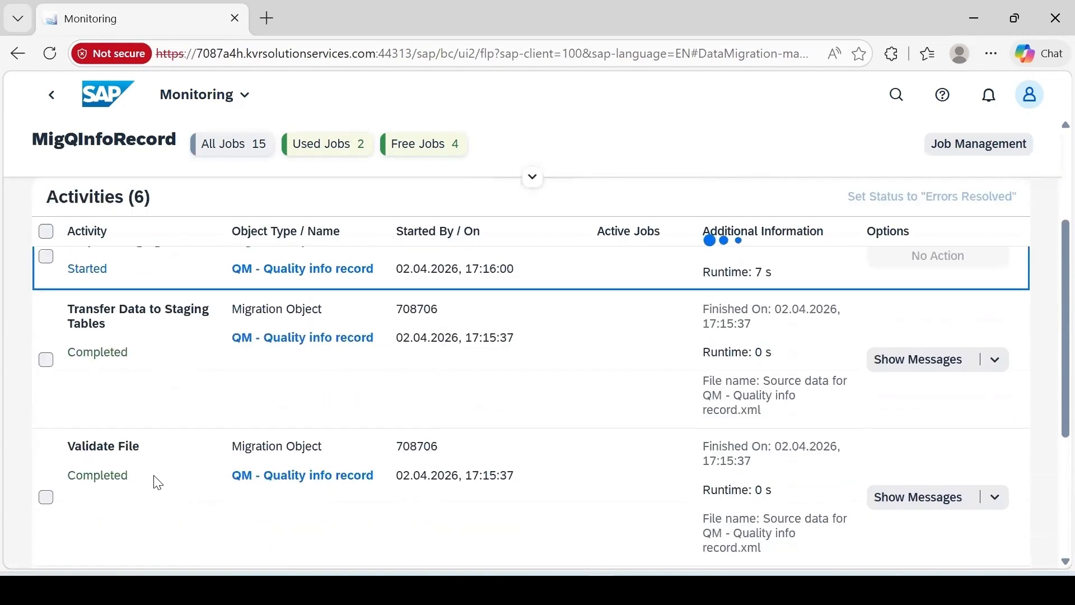
pyautogui.scroll(3, 160, 482)
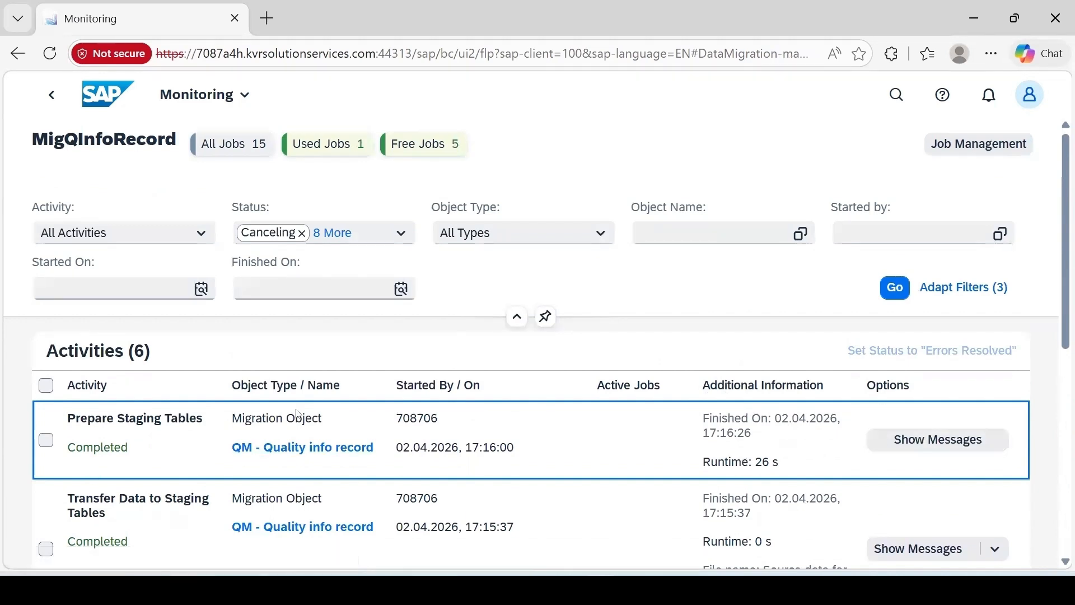
# Step: Open the migration object's mapping tasks and, in Mapping of Inspection Type, check and confirm target value 0101 for source value 0101
pyautogui.click(52, 96)
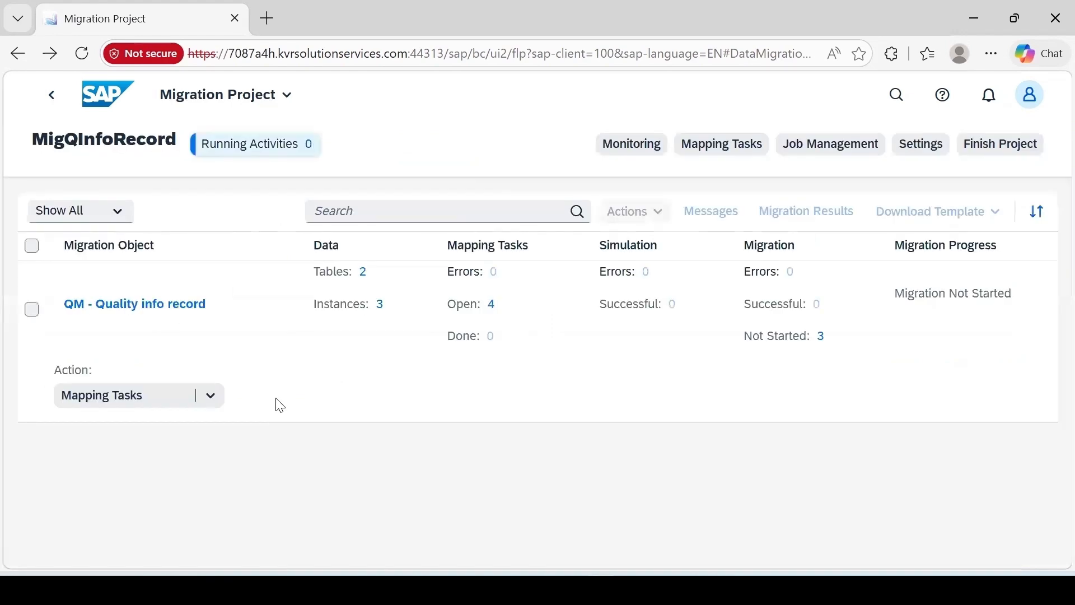
pyautogui.click(89, 398)
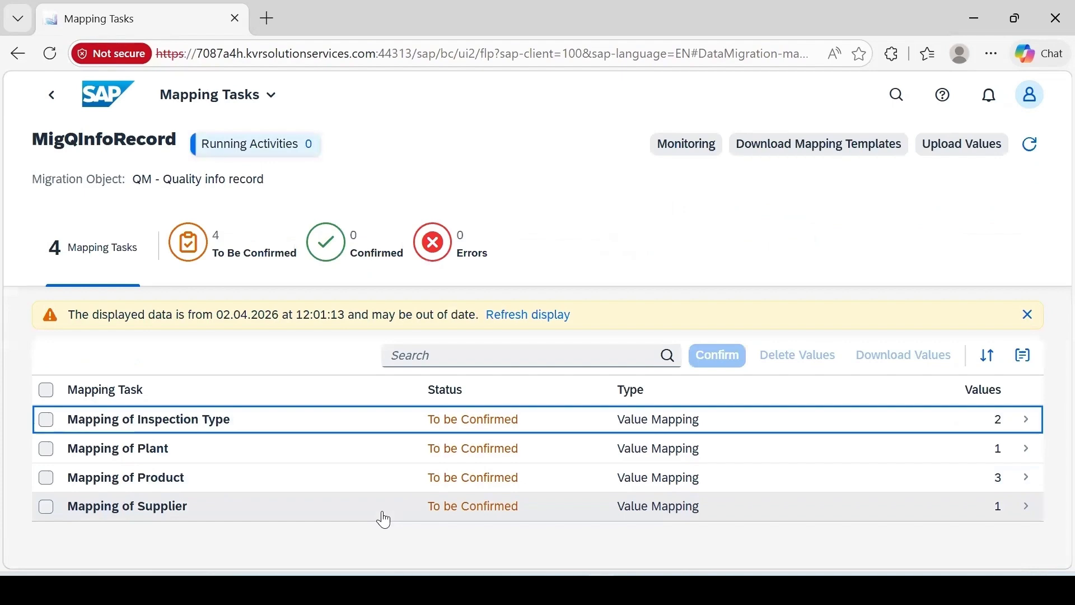
pyautogui.click(204, 423)
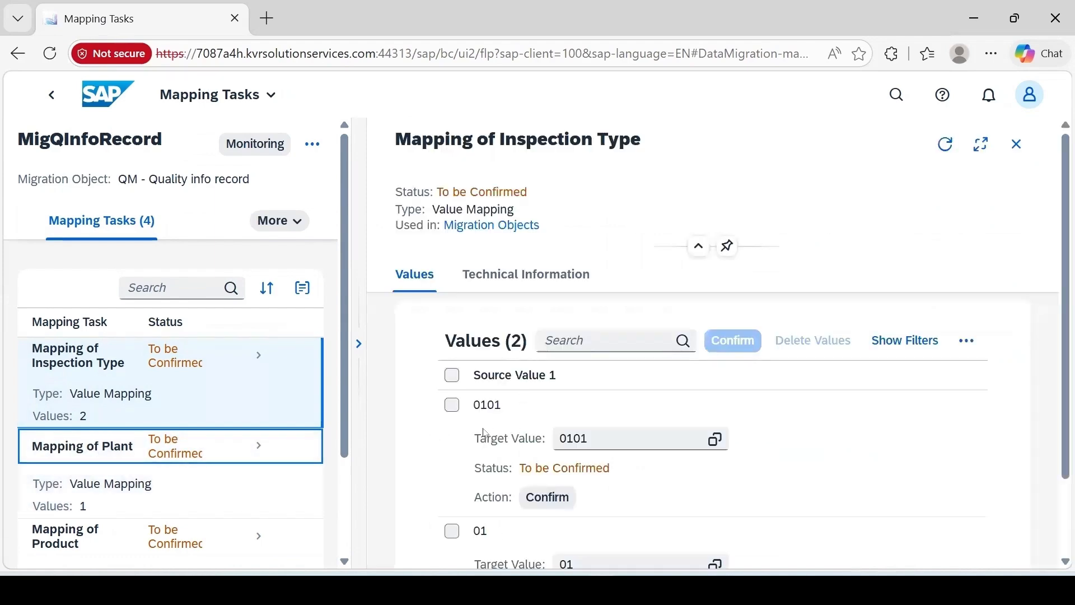
pyautogui.click(716, 442)
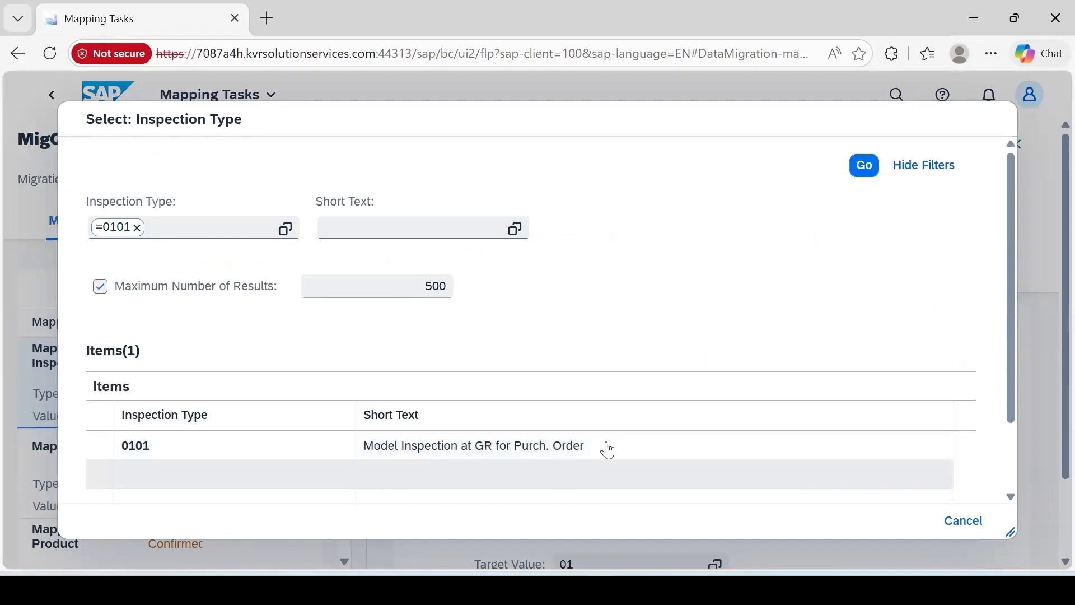
pyautogui.click(963, 526)
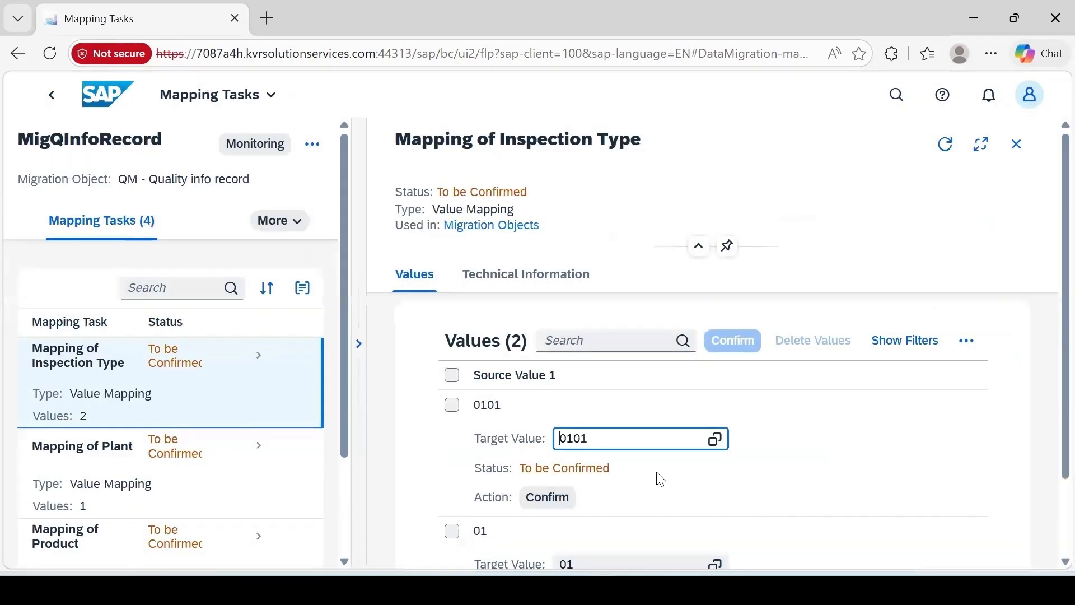
pyautogui.click(547, 498)
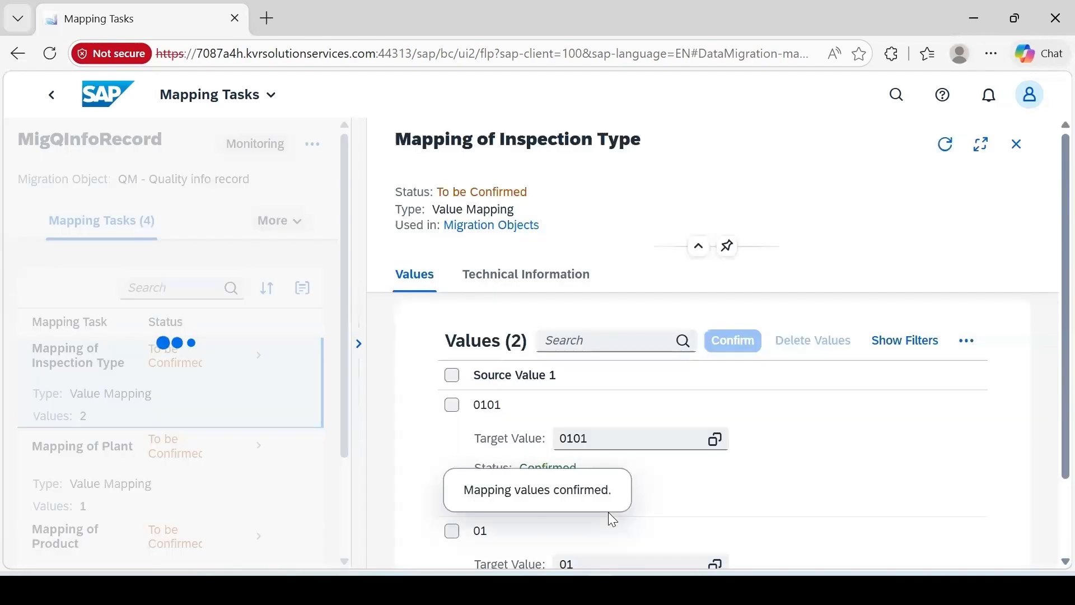
# Step: Select target value 01 for source inspection type 01 from the value help and confirm the mapping
pyautogui.scroll(-1, 650, 496)
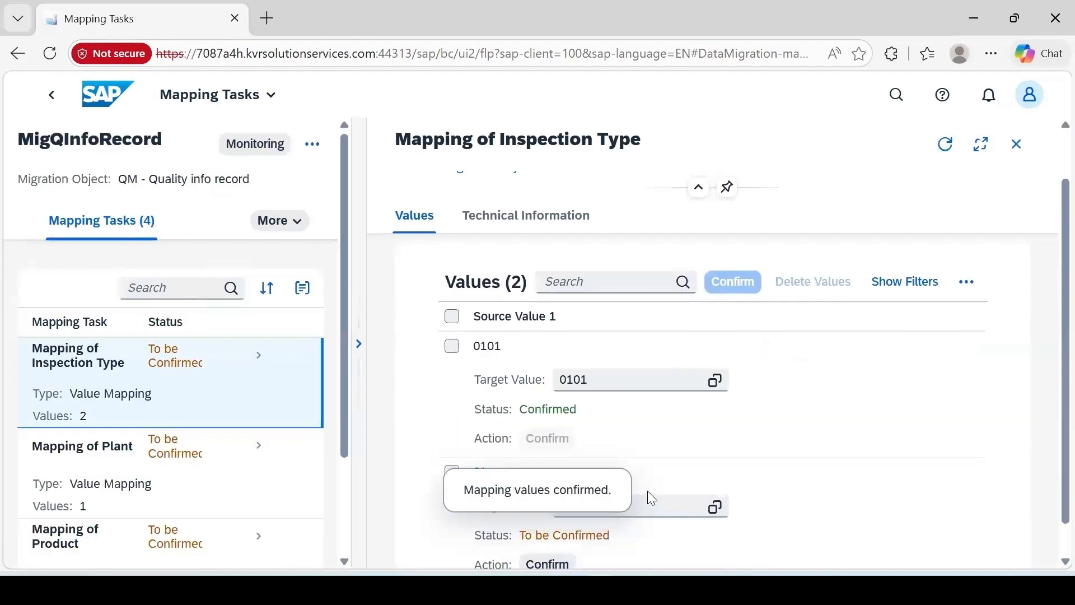
pyautogui.click(714, 507)
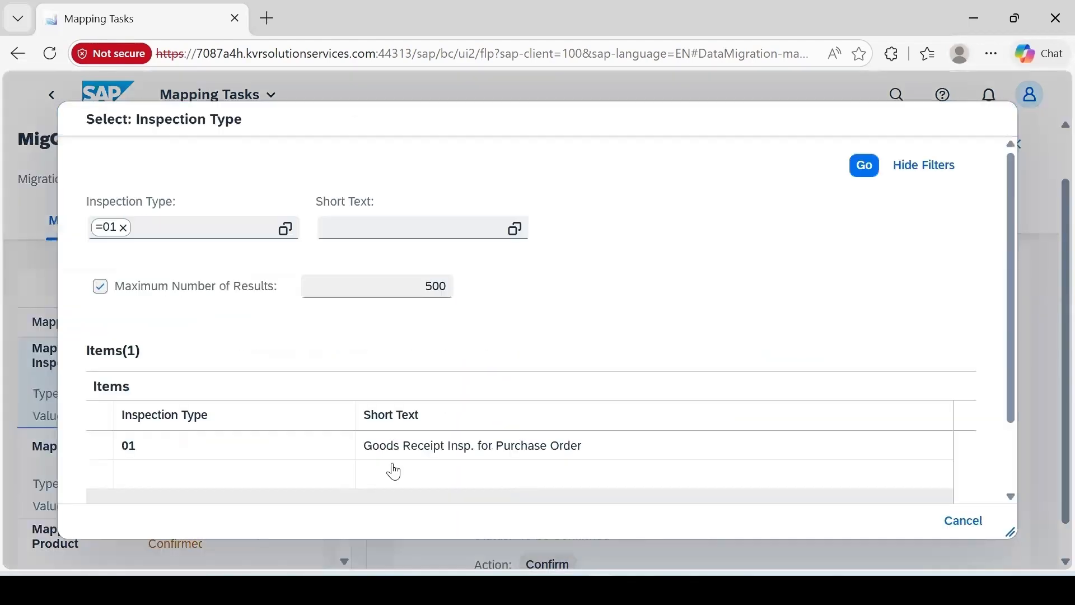
pyautogui.click(174, 448)
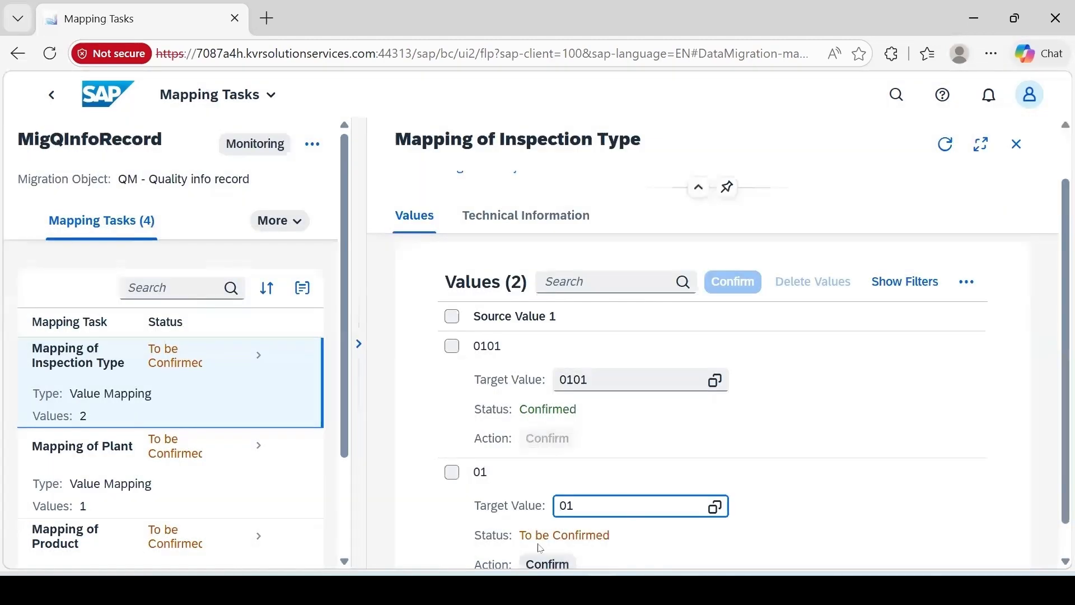
pyautogui.click(550, 563)
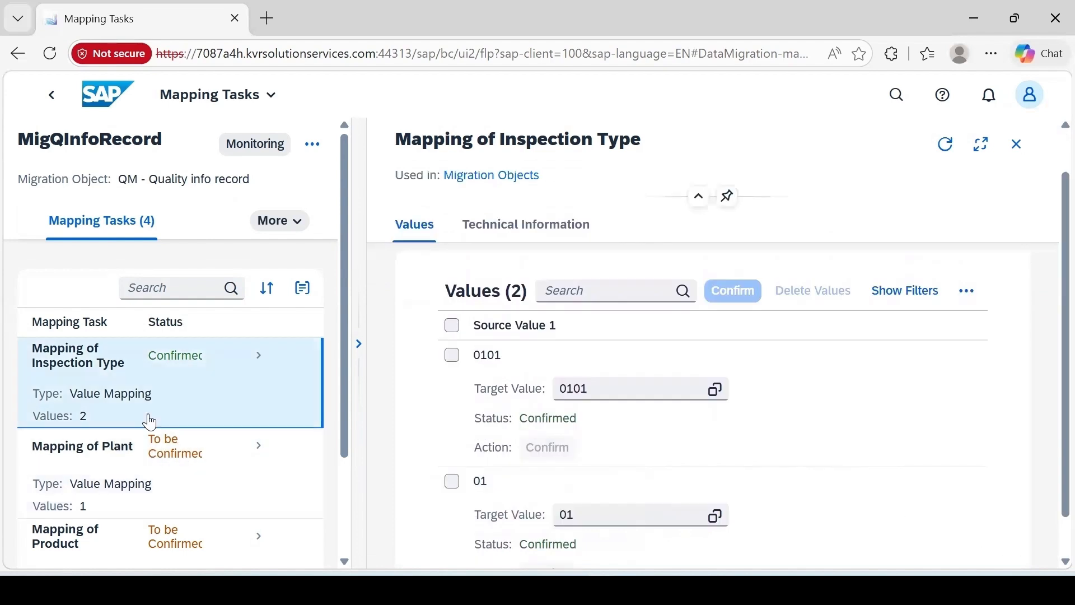
# Step: In Mapping of Plant, check target plant 1710 in the value help and confirm the mapping
pyautogui.click(309, 470)
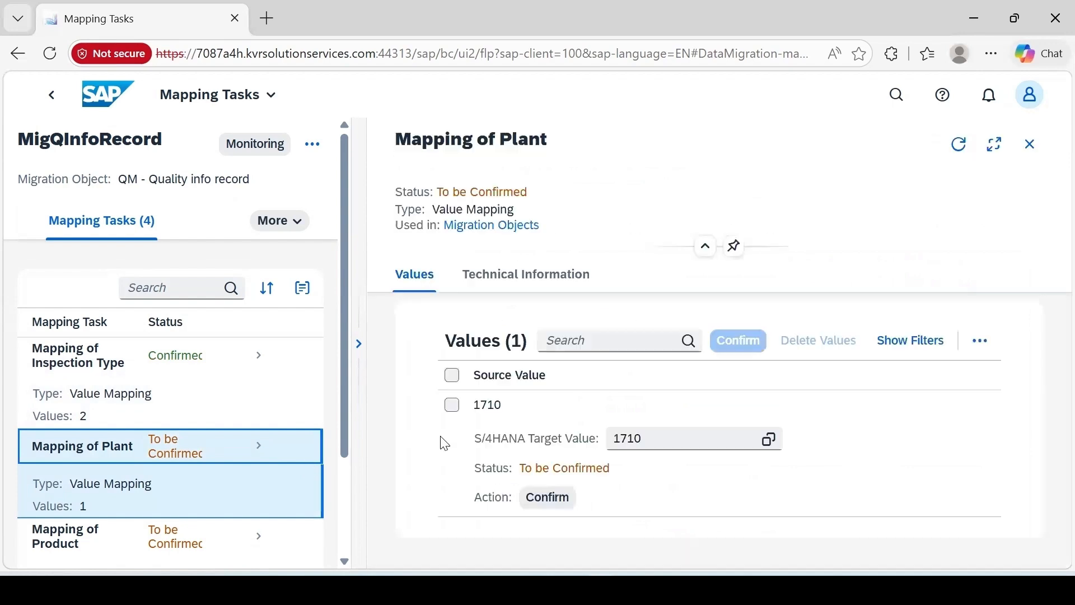
pyautogui.click(772, 440)
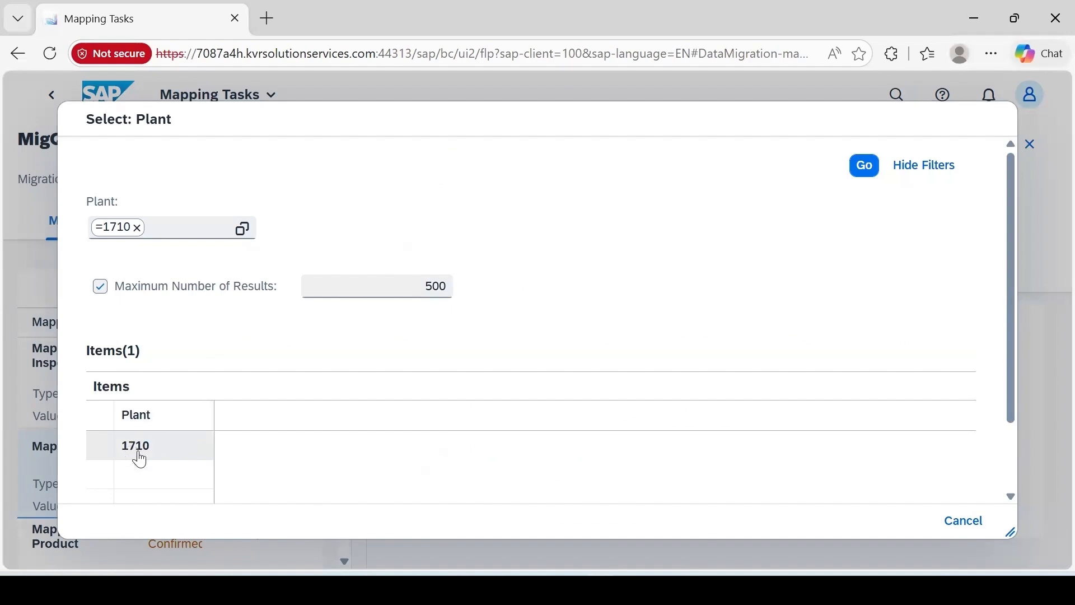
pyautogui.click(963, 521)
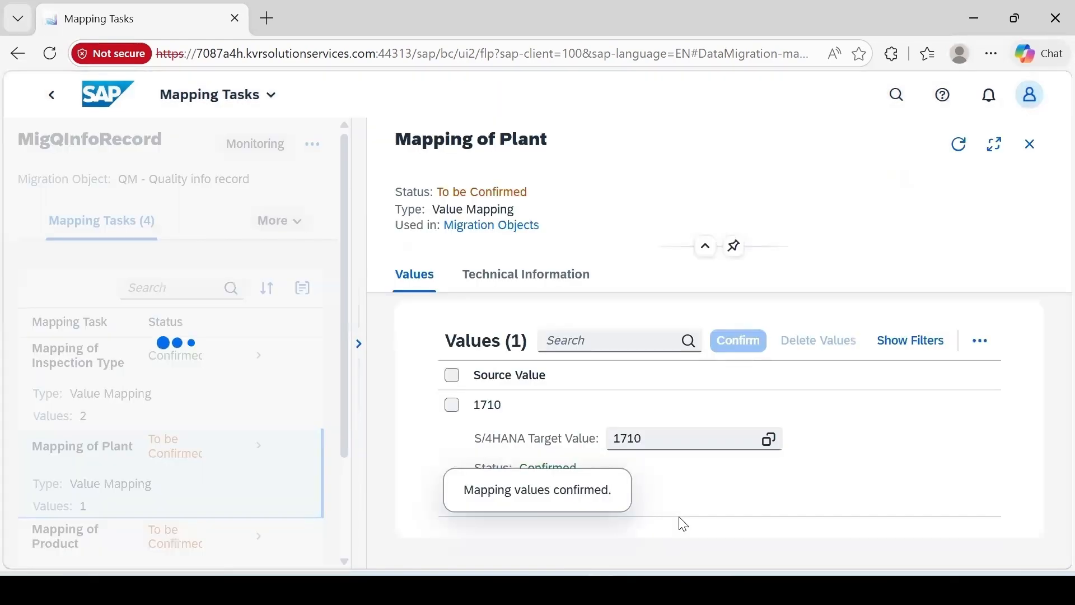
# Step: In Mapping of Product, check material 629 in the value help and confirm the target values 629, 628 and 627
pyautogui.click(275, 530)
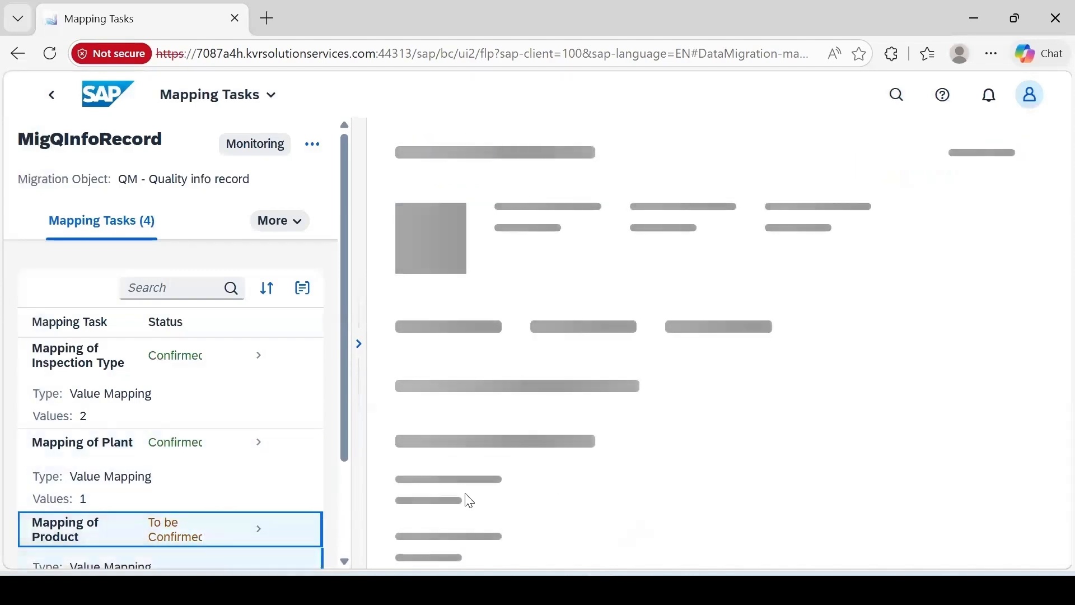
pyautogui.click(633, 440)
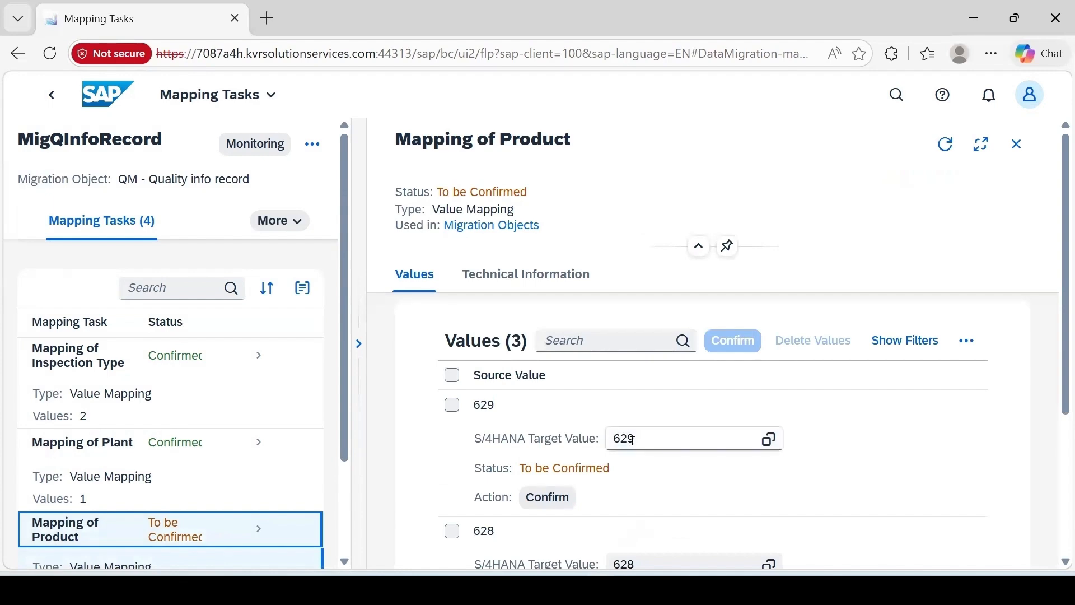
pyautogui.click(769, 441)
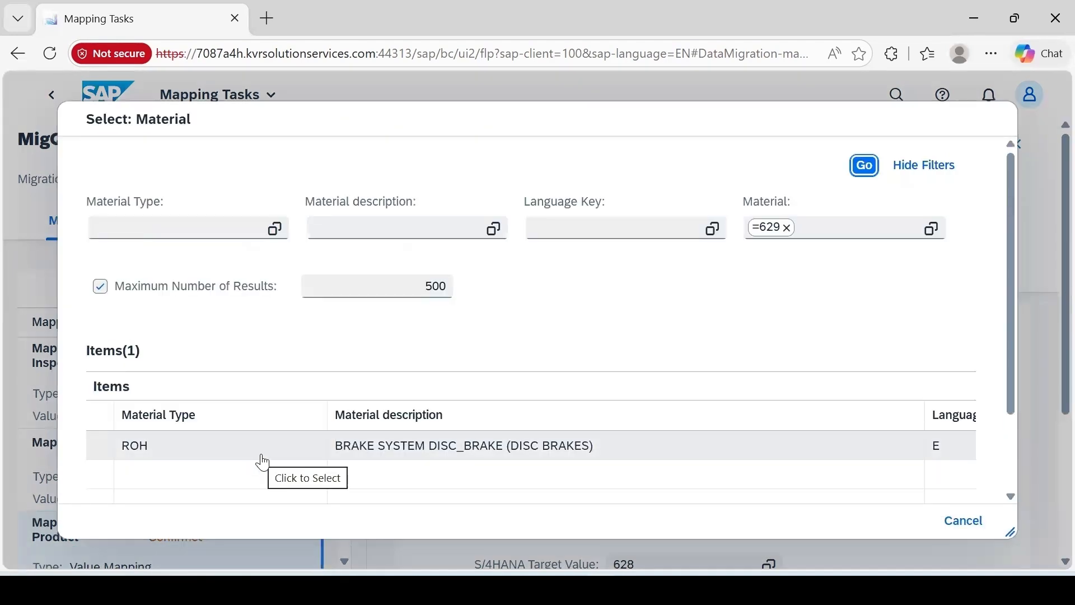
pyautogui.click(961, 520)
pyautogui.click(571, 500)
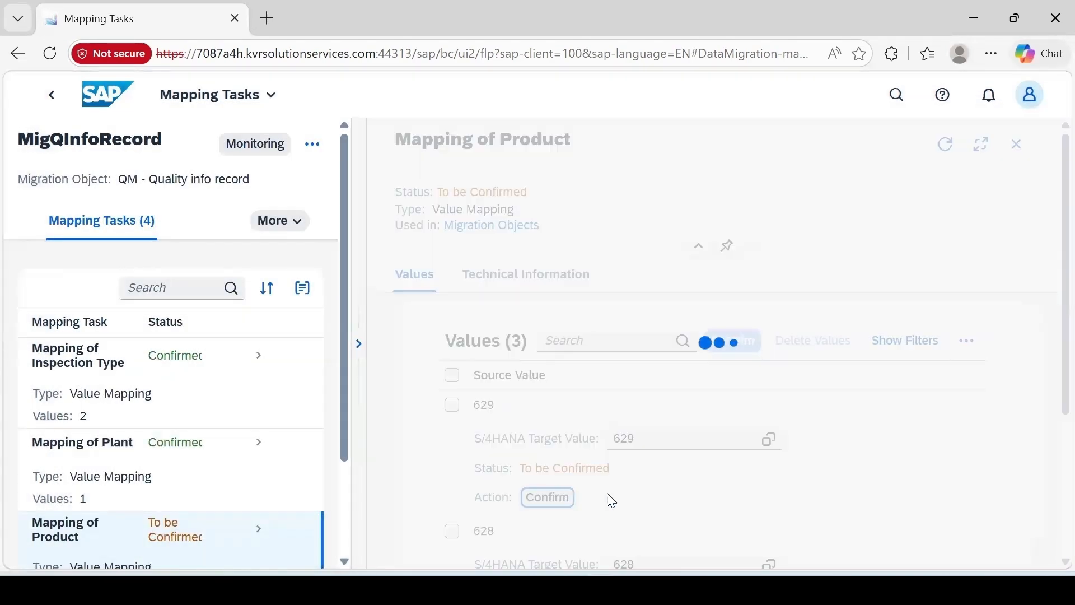
pyautogui.scroll(-4, 667, 516)
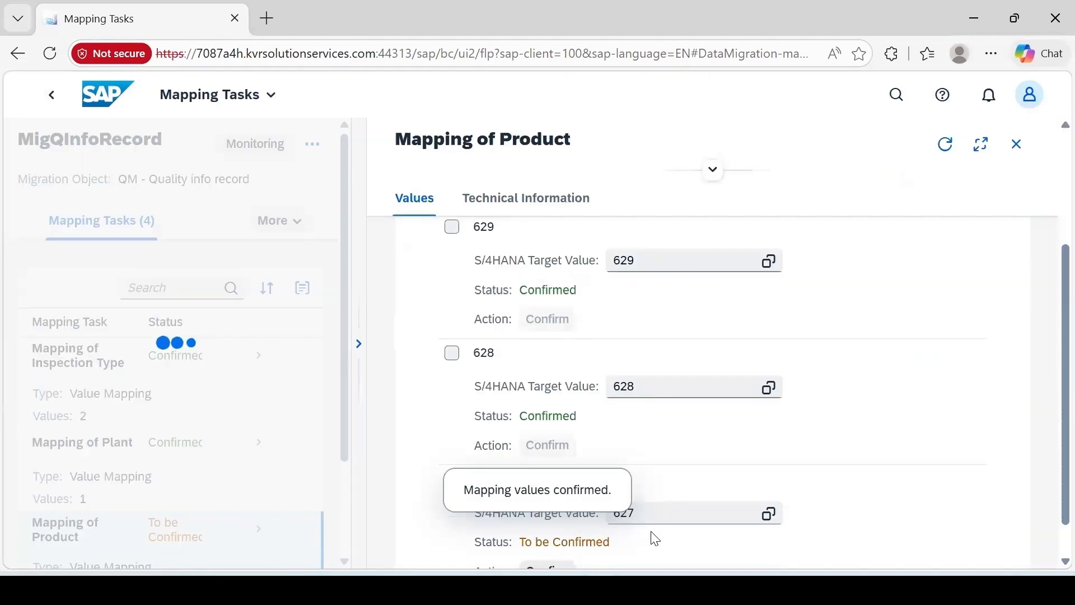
pyautogui.scroll(-1, 650, 535)
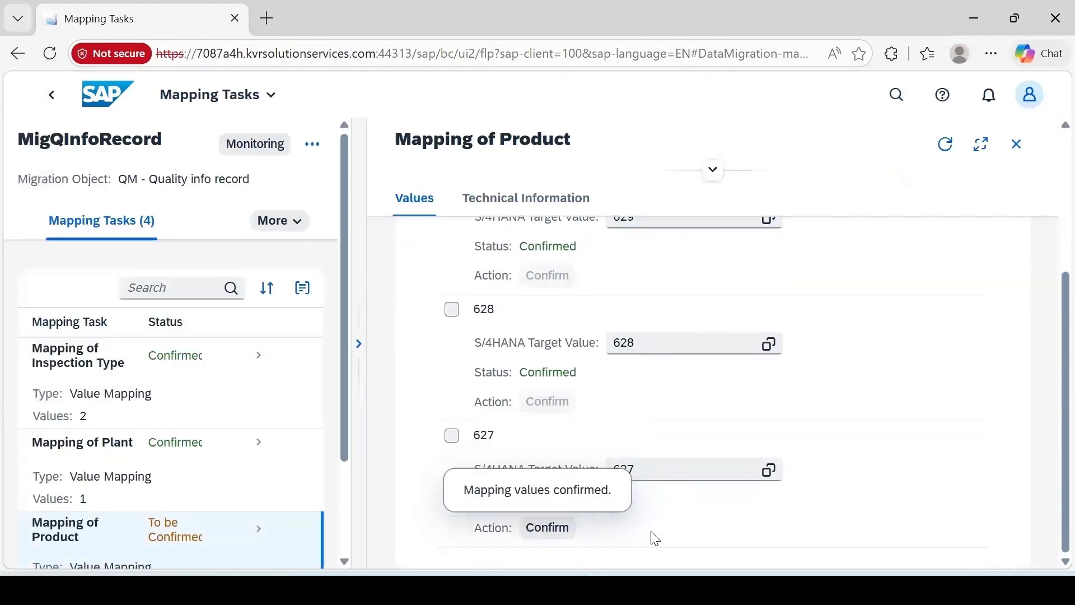
pyautogui.click(559, 538)
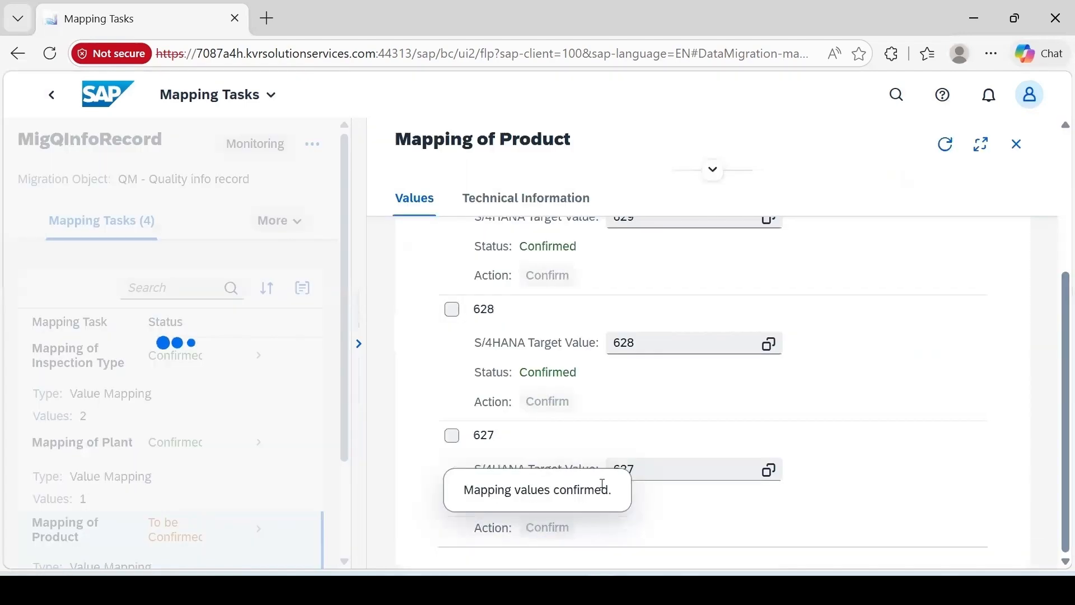
# Step: In Mapping of Supplier, check the target supplier in the value help and confirm its mapping
pyautogui.scroll(-3, 258, 451)
pyautogui.click(206, 500)
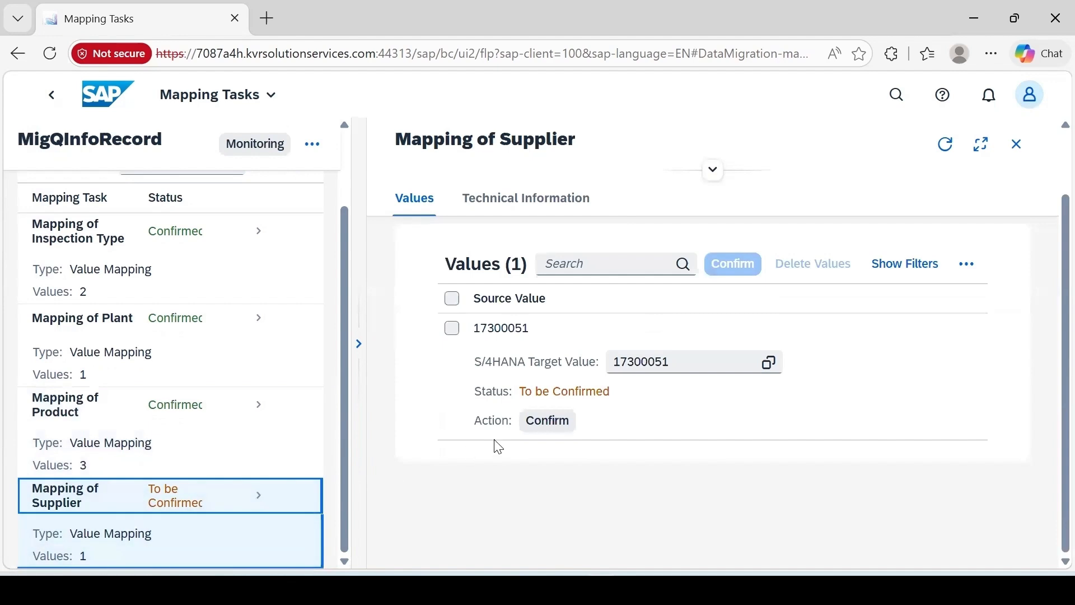
pyautogui.click(769, 362)
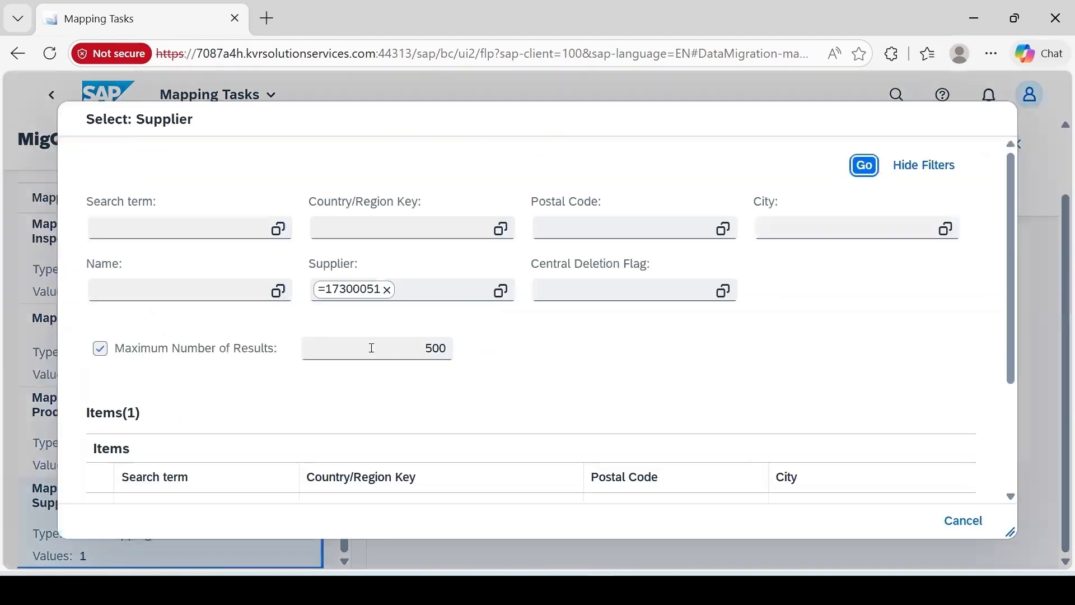
pyautogui.scroll(-3, 339, 418)
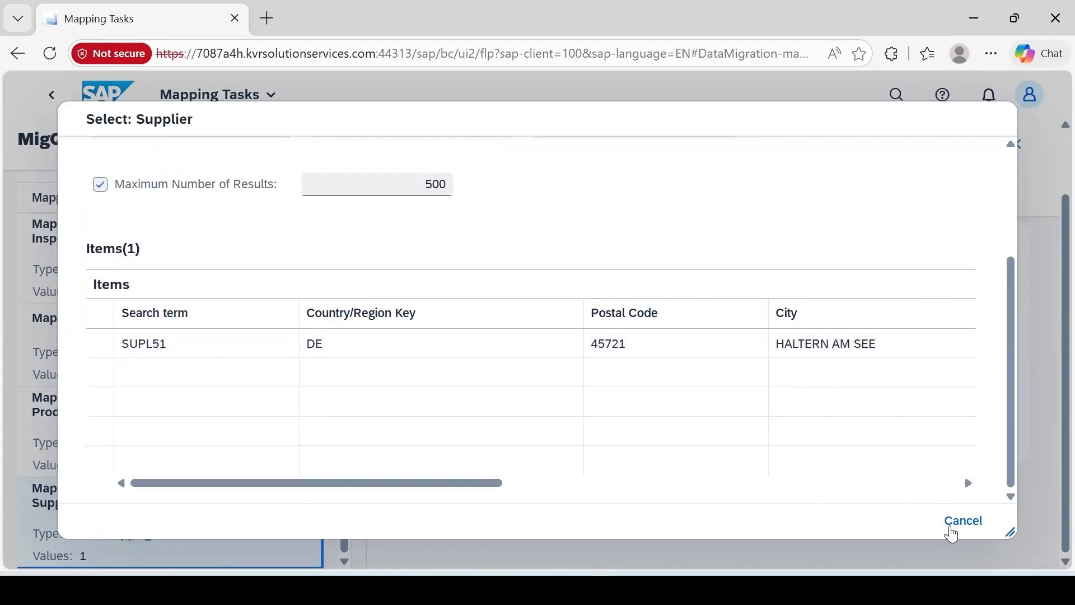
pyautogui.click(962, 528)
pyautogui.click(534, 425)
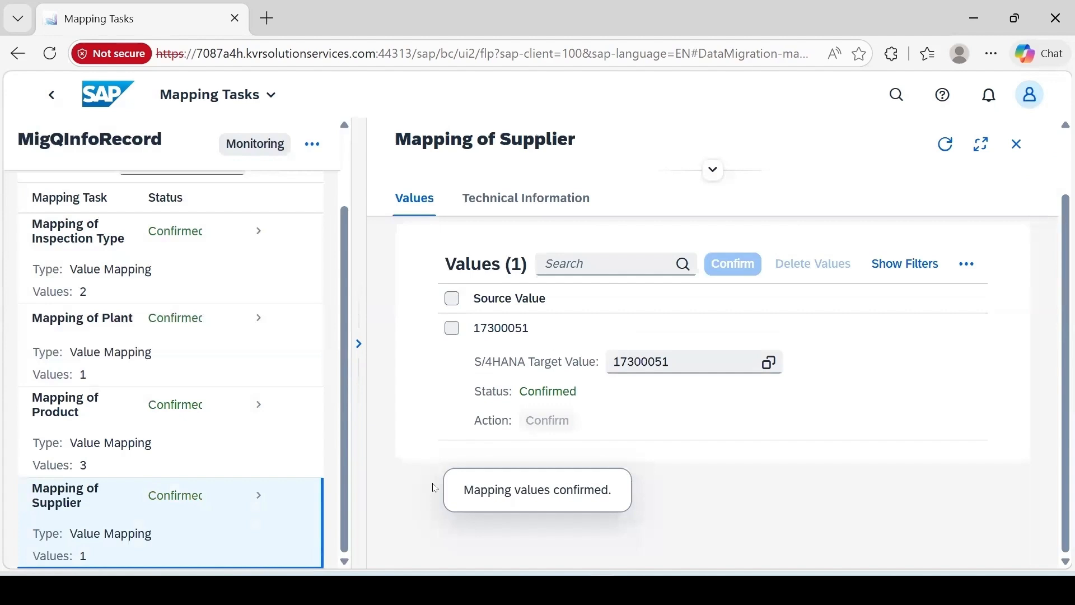
# Step: Return to the migration project, start a simulation of all instances of QM - Quality info record and check its status in monitoring
pyautogui.click(51, 95)
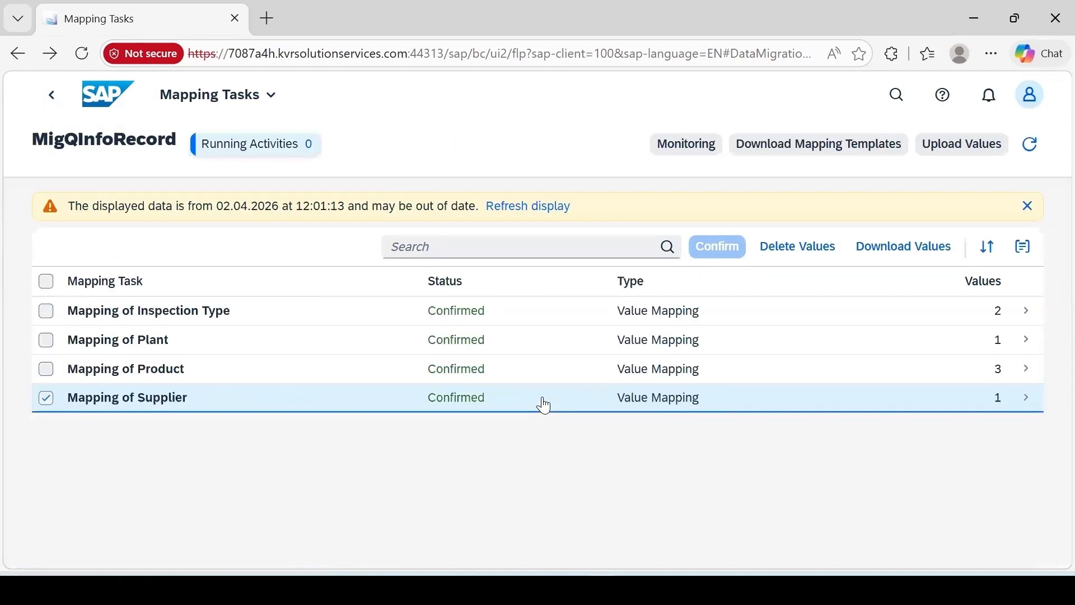
pyautogui.click(51, 100)
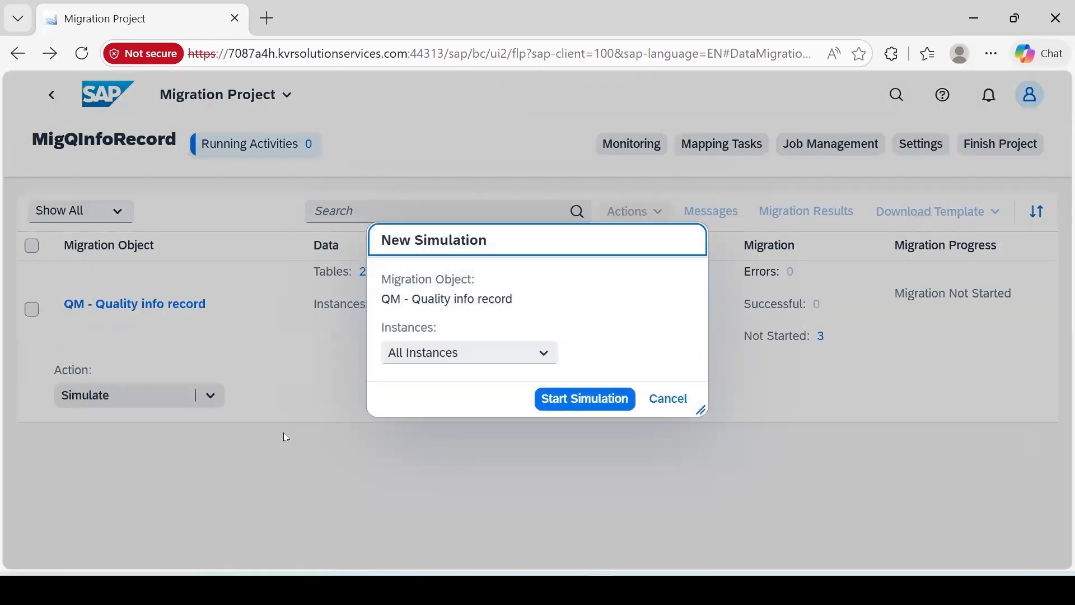
pyautogui.click(582, 398)
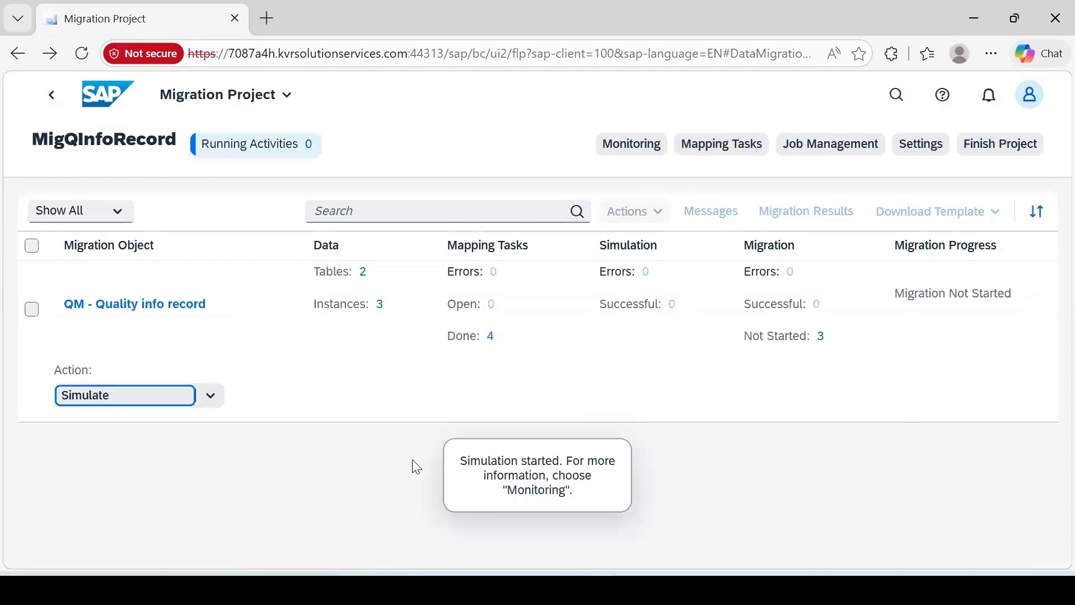
pyautogui.click(658, 146)
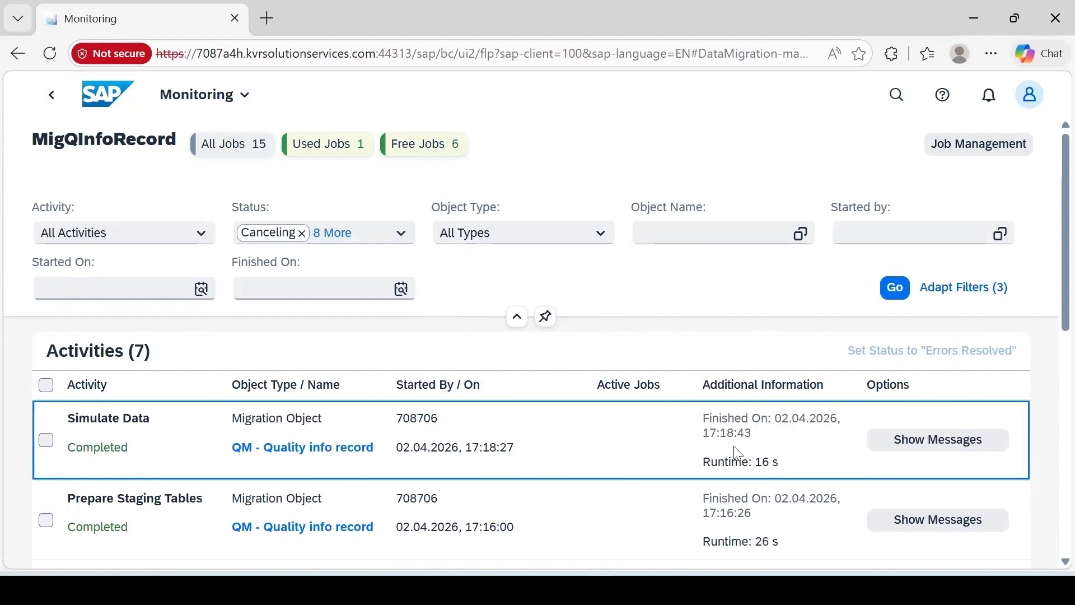
# Step: Return to the migration project, start the migration of all instances of QM - Quality info record, and check its staging tables
pyautogui.click(50, 98)
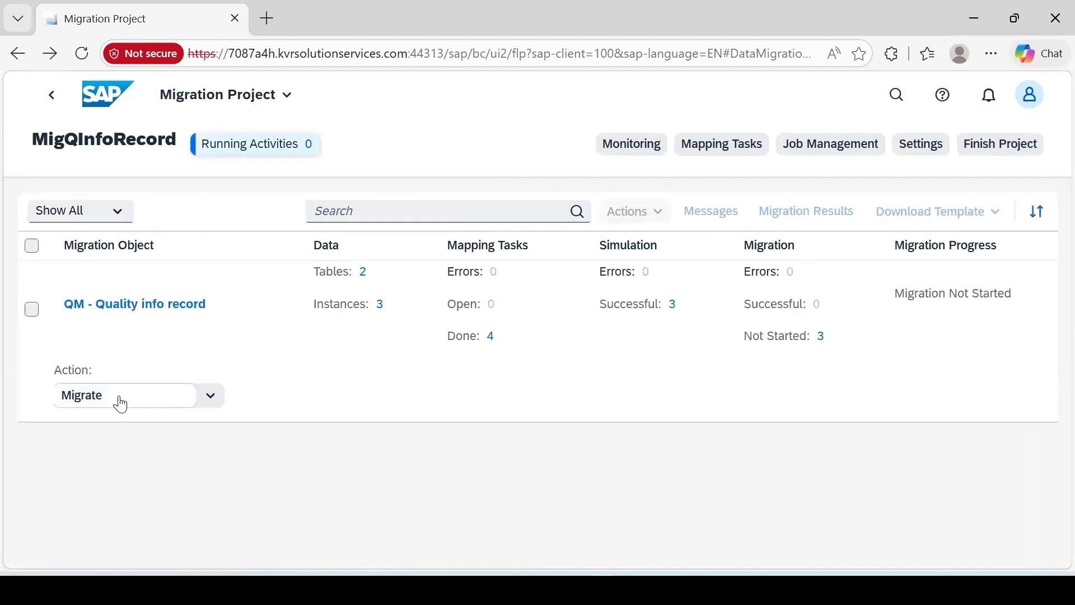
pyautogui.click(121, 403)
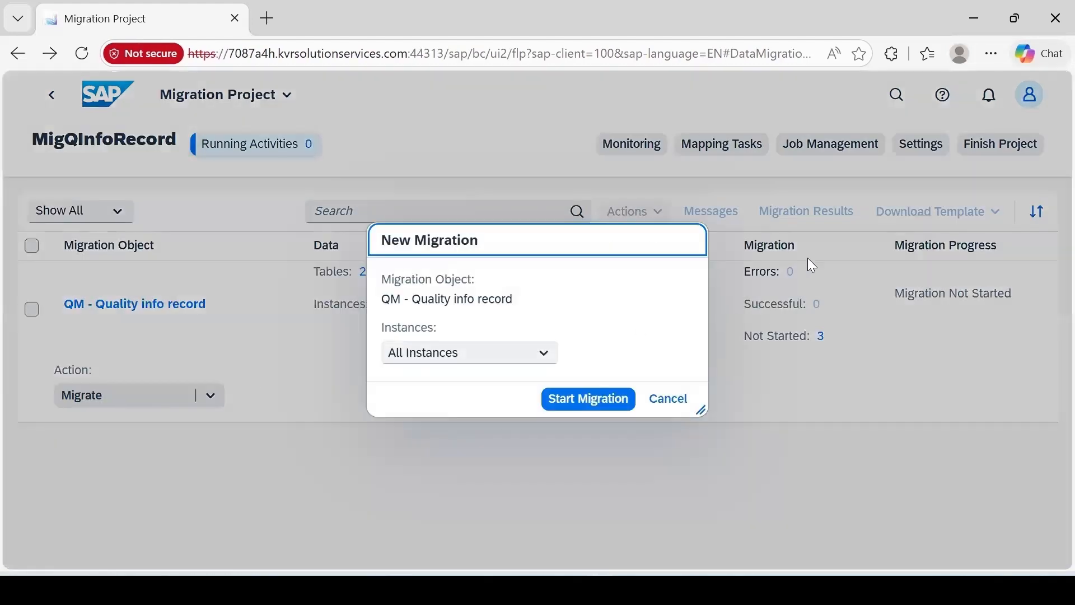
pyautogui.click(617, 399)
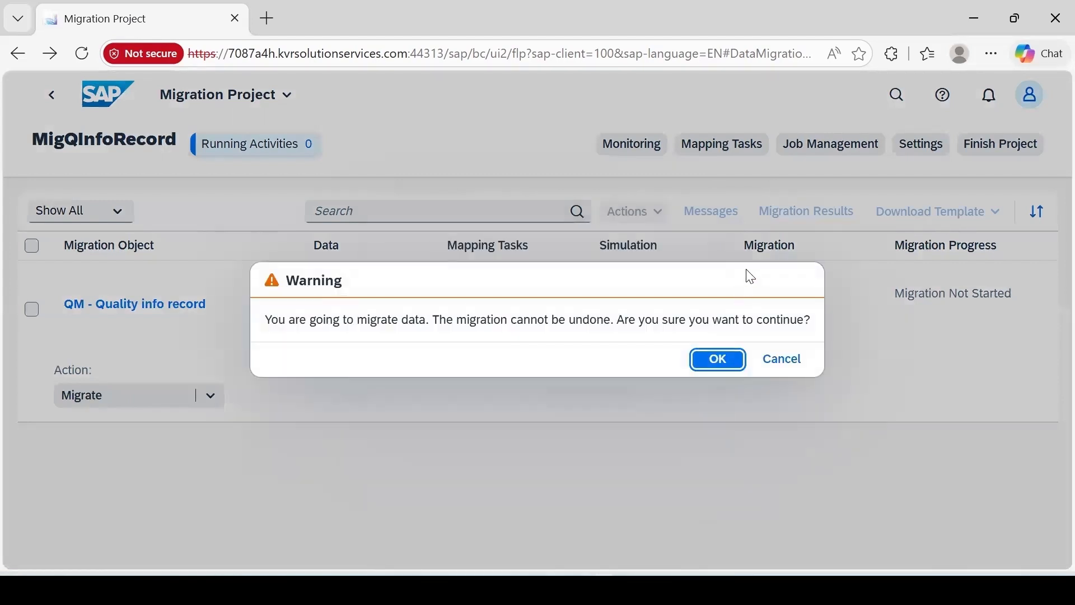
pyautogui.click(735, 364)
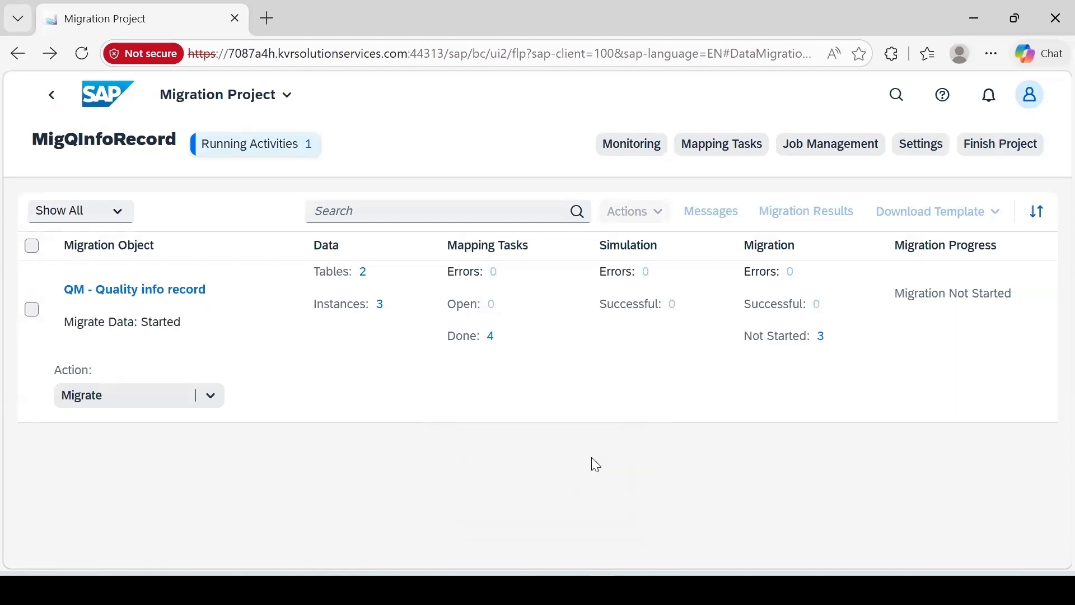
pyautogui.click(363, 272)
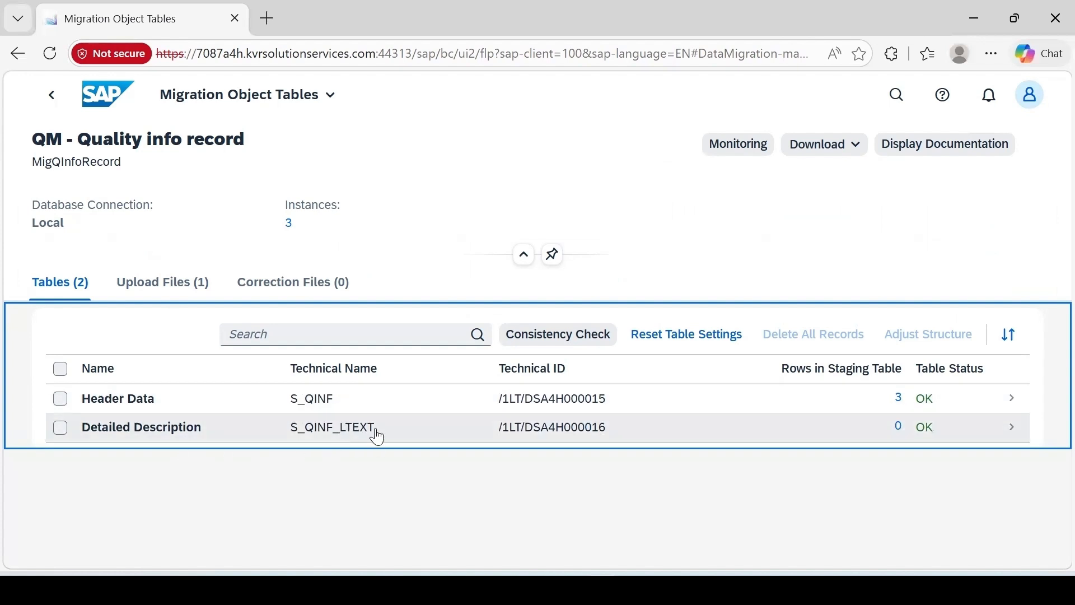
pyautogui.click(51, 97)
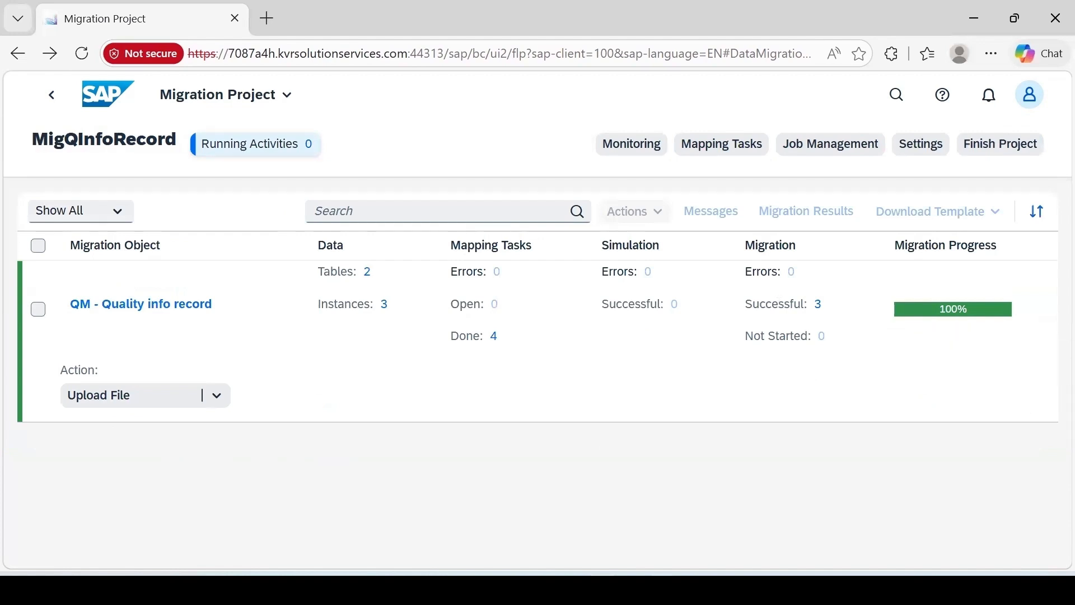
# Step: Switch to Change Q-Info Record in SAP GUI and check the release and inspection control data of material 627
pyautogui.click(746, 529)
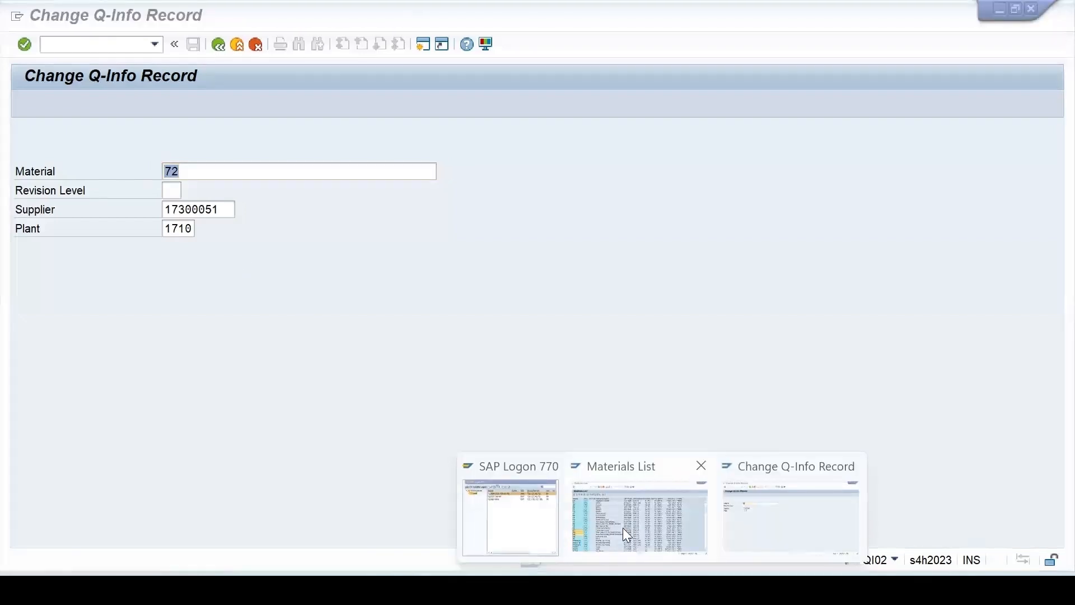
pyautogui.click(623, 528)
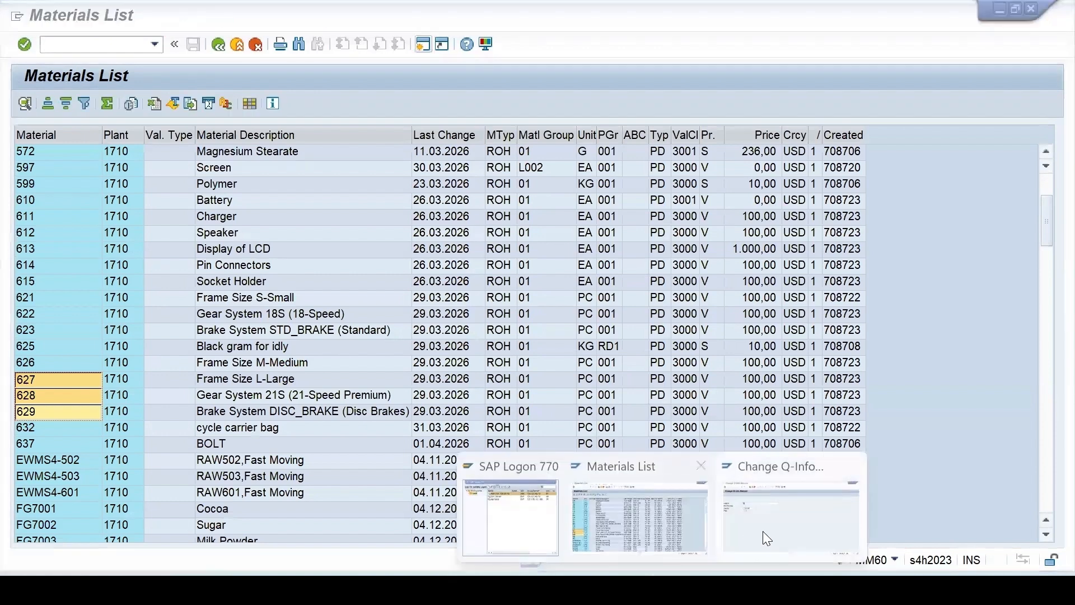
pyautogui.click(762, 531)
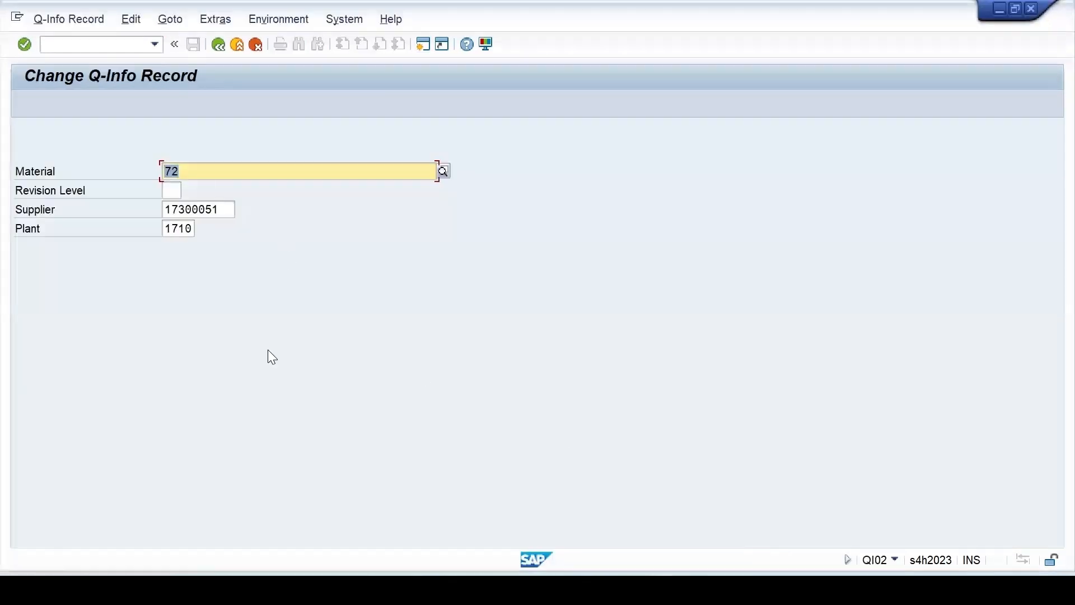
pyautogui.write('627')
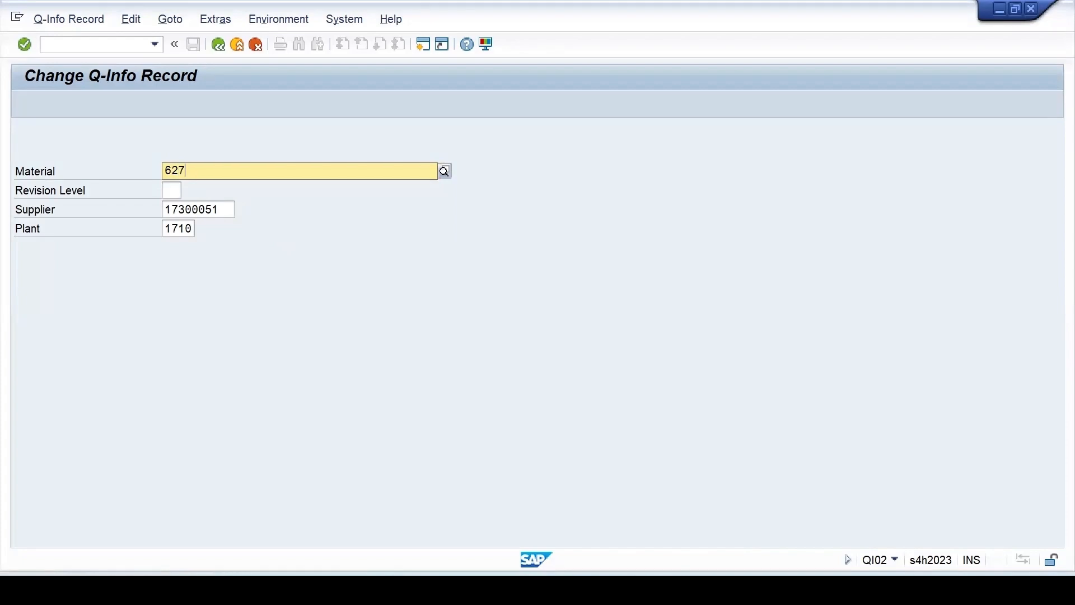
pyautogui.press('Return')
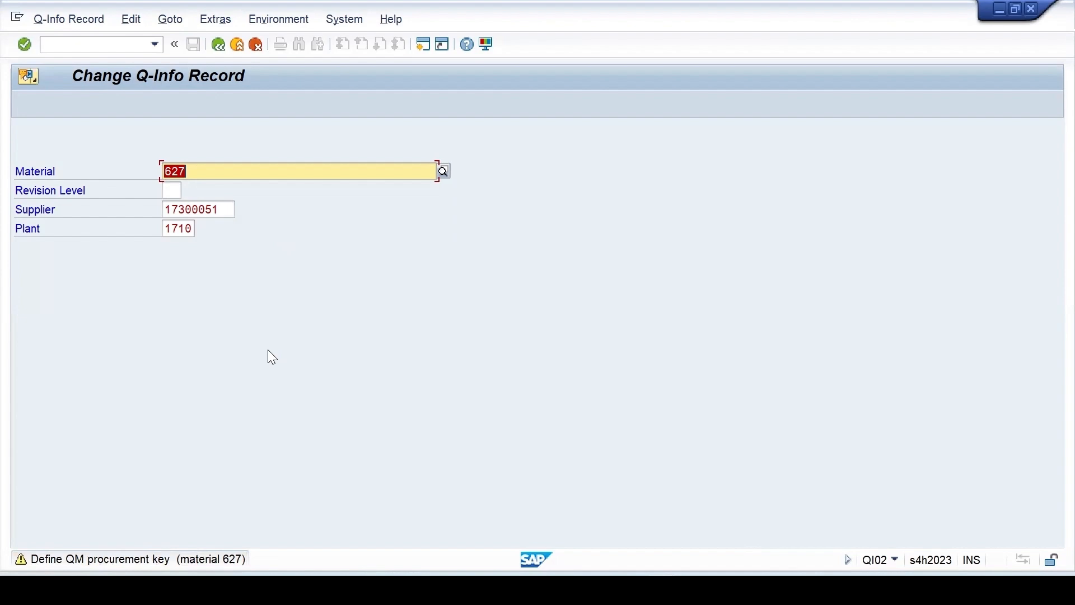
pyautogui.press('Return')
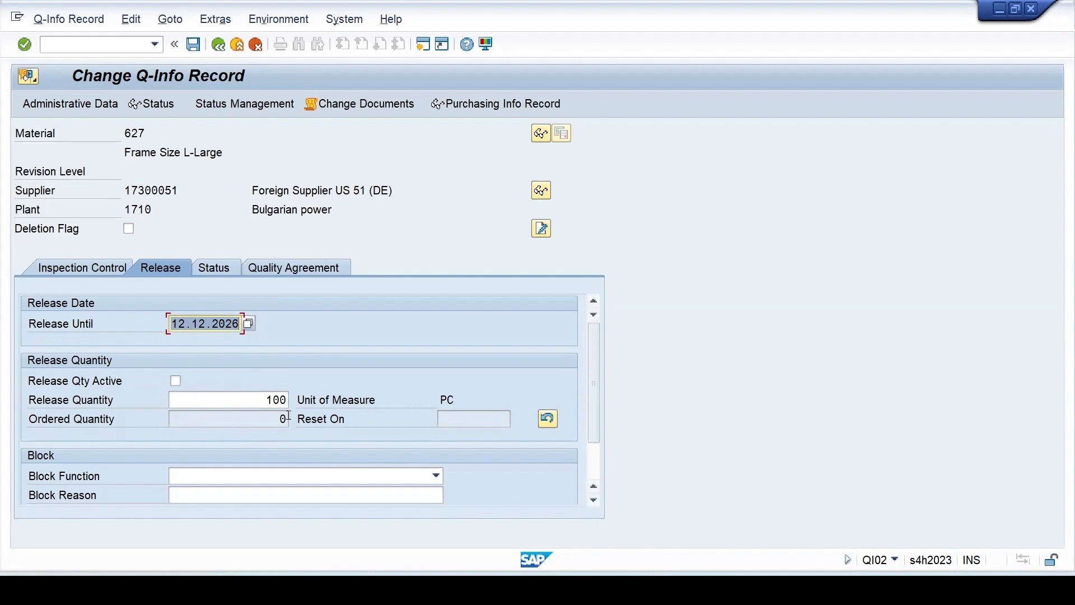
pyautogui.click(92, 268)
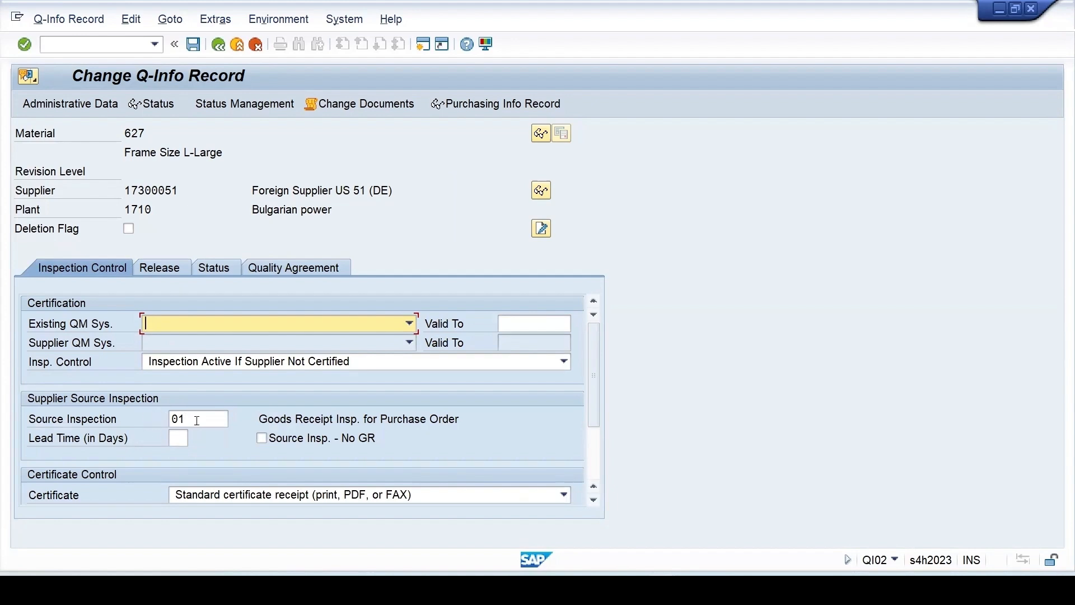
pyautogui.click(218, 44)
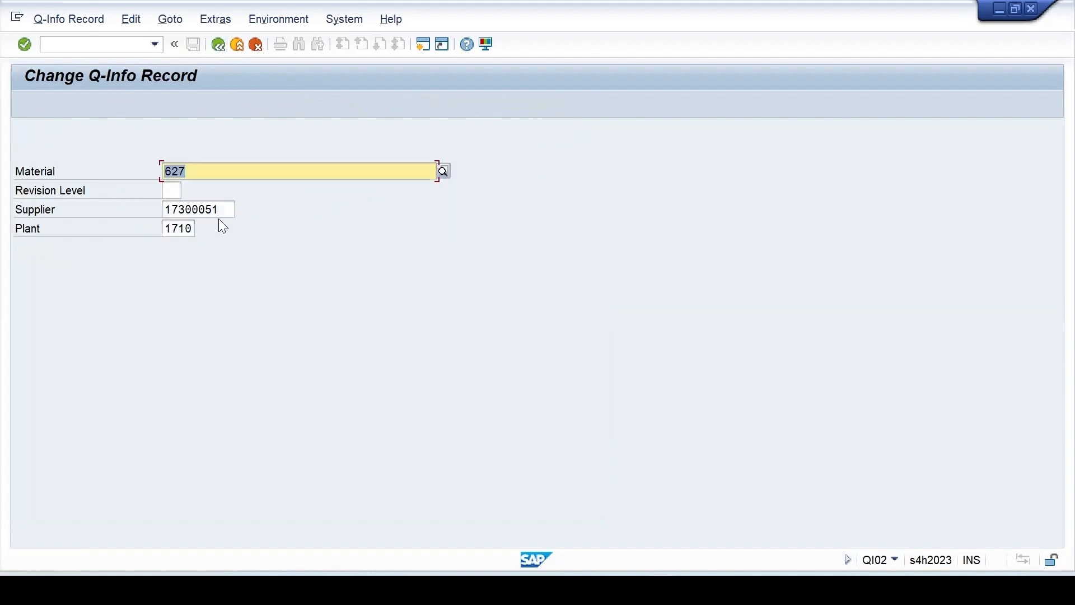
# Step: Open the quality info record of material 628 and check its release and inspection control data
pyautogui.press('End')
pyautogui.press('BackSpace')
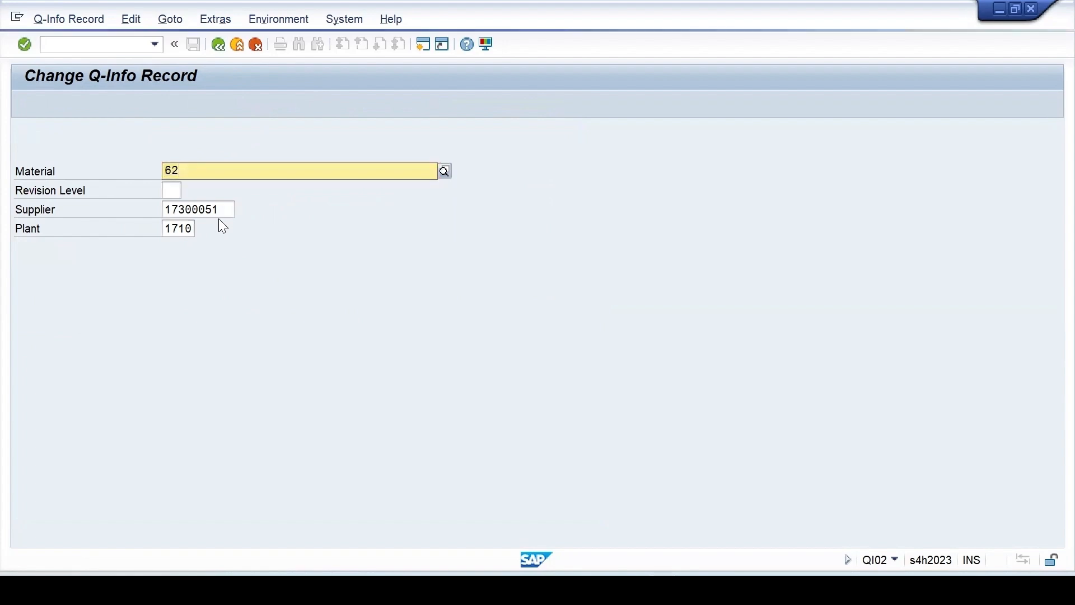
pyautogui.write('8')
pyautogui.press('Return')
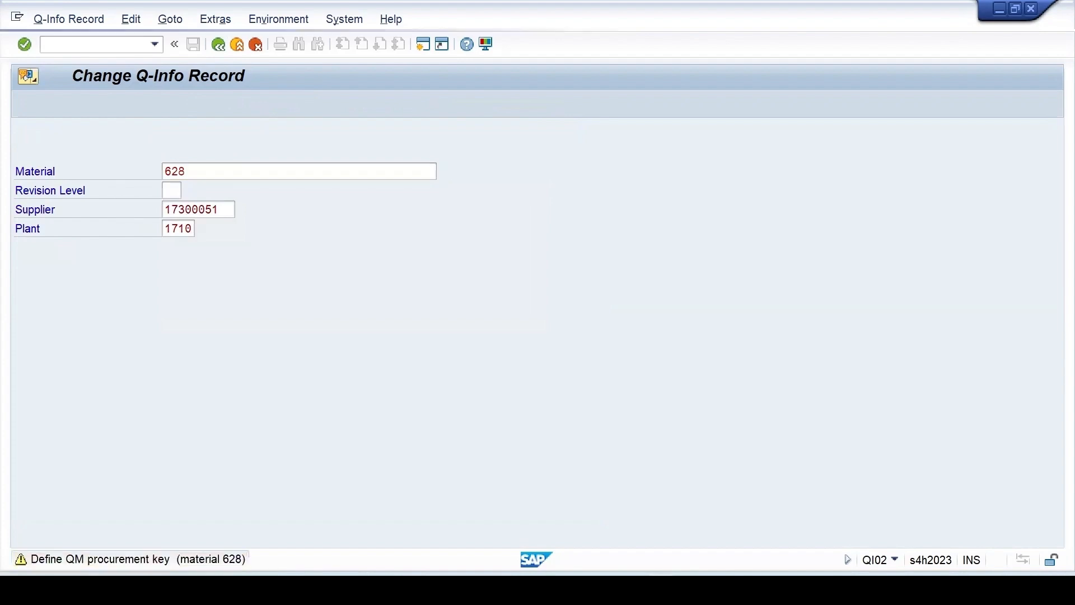
pyautogui.press('Return')
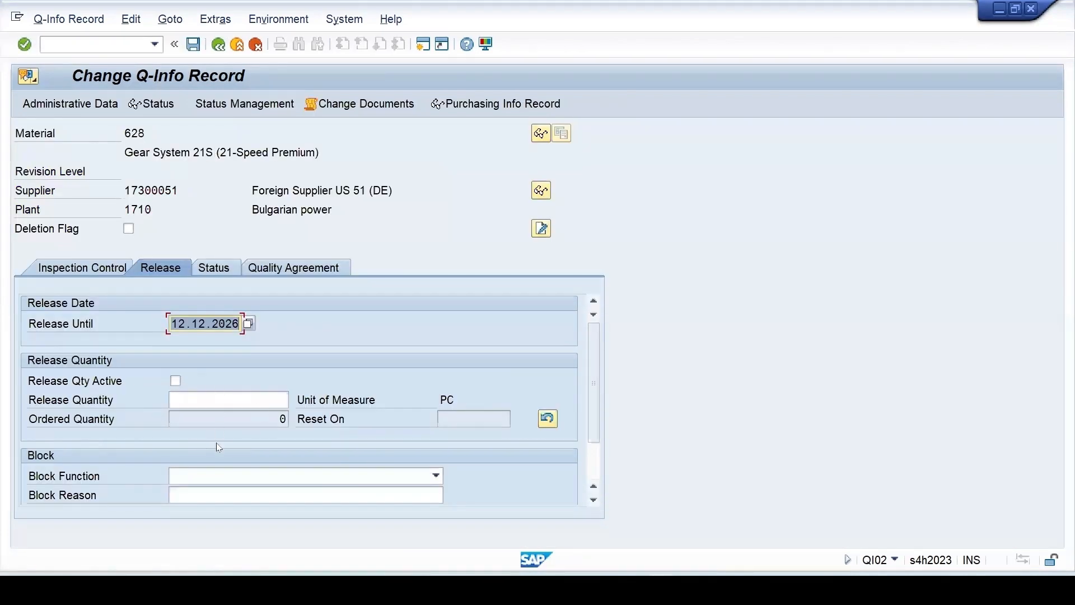
pyautogui.click(77, 267)
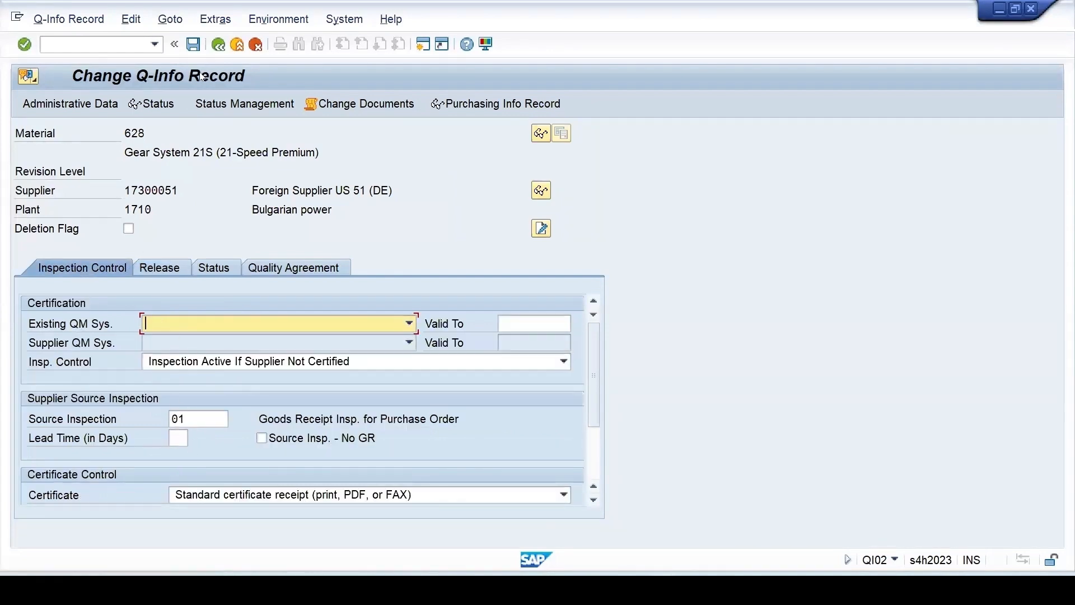
pyautogui.click(219, 44)
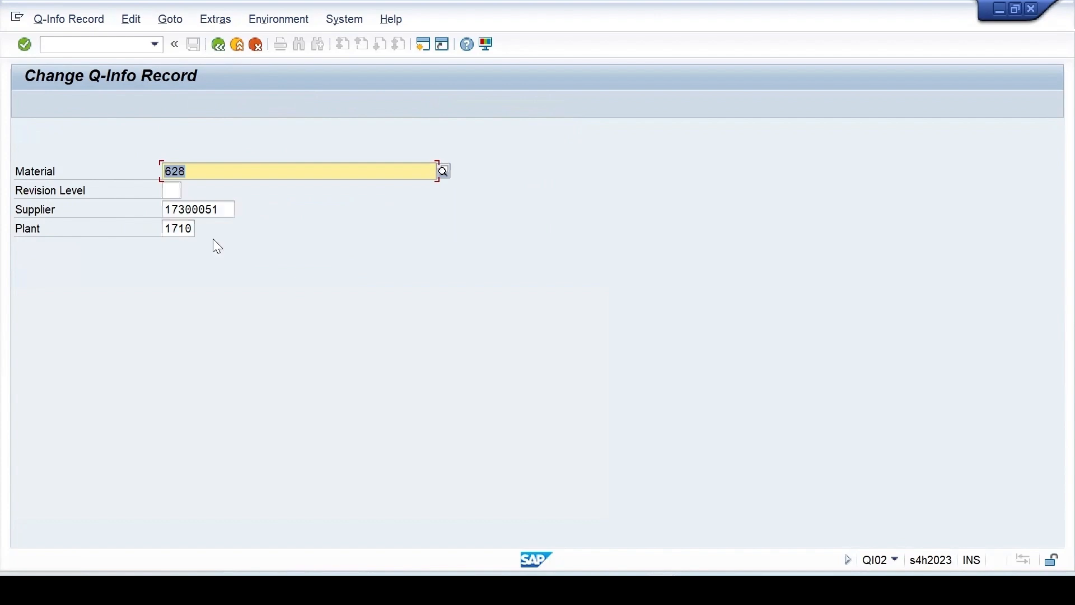
# Step: Open the quality info record of material 629 and check its release quantity and inspection control data
pyautogui.press('End')
pyautogui.press('BackSpace')
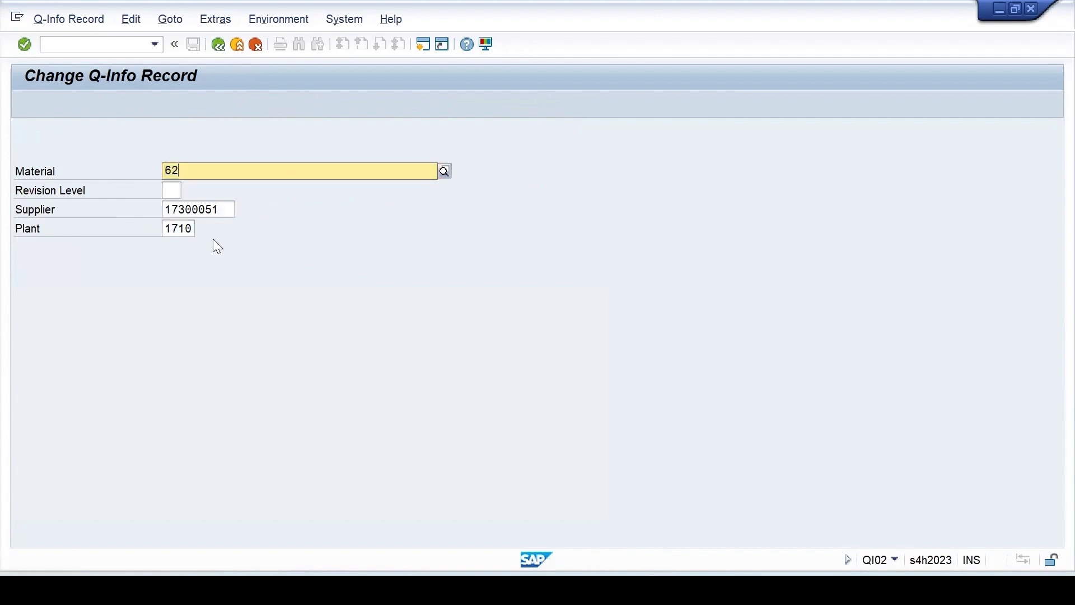
pyautogui.write('9')
pyautogui.press('Return')
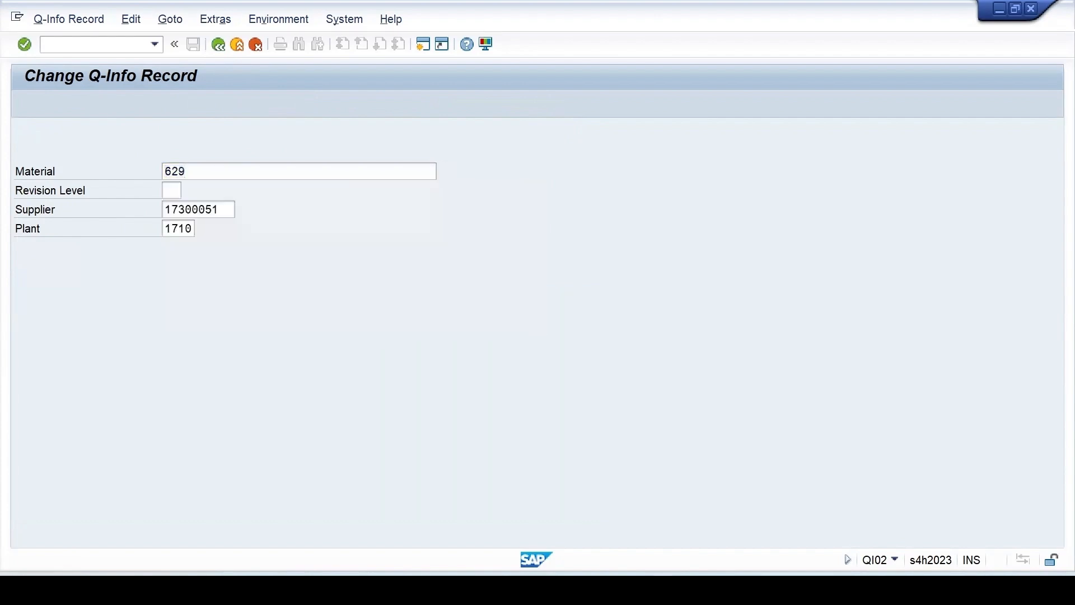
pyautogui.press('Return')
pyautogui.press('Return')
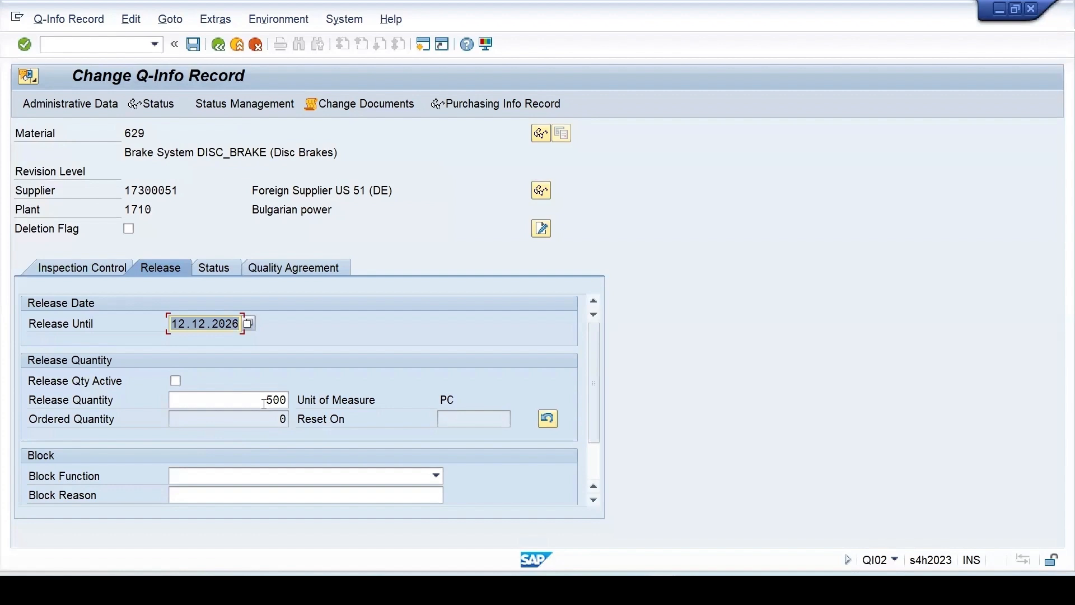
pyautogui.moveTo(264, 403); pyautogui.dragTo(321, 412)
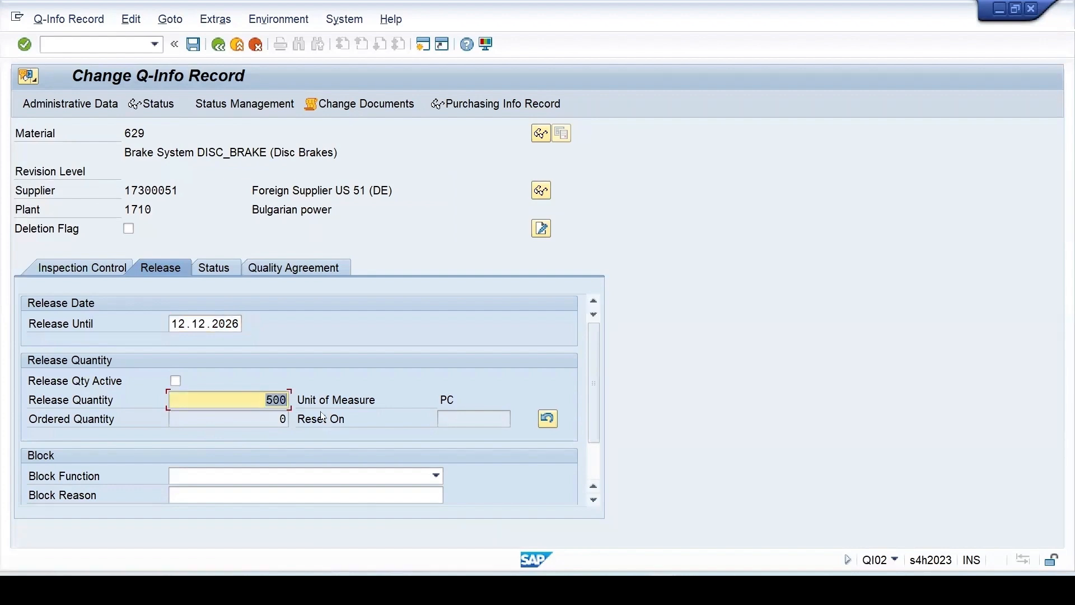
pyautogui.click(82, 269)
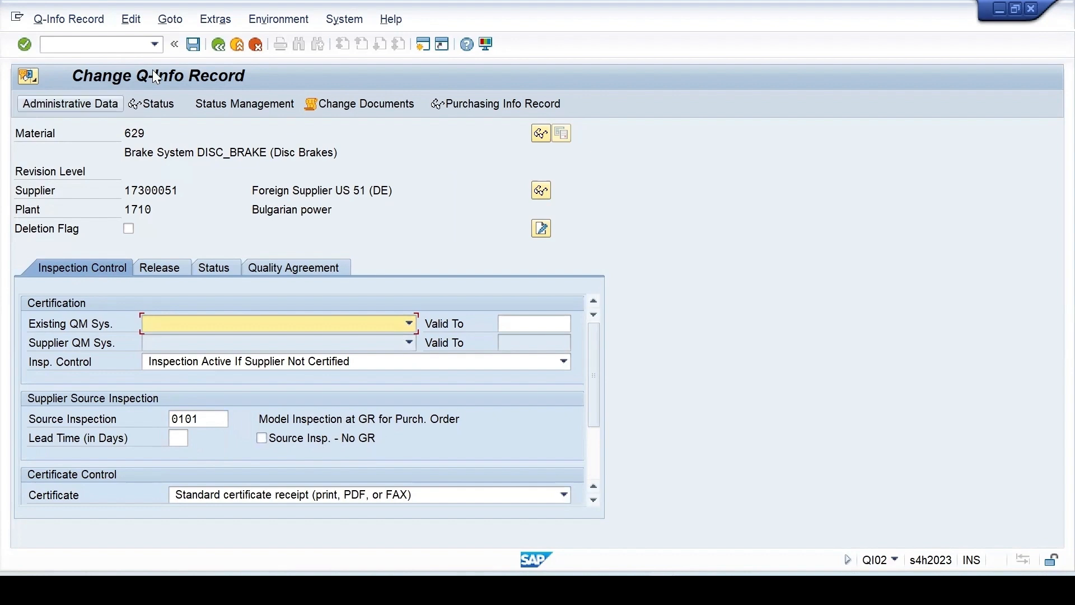
# Step: Switch to the migration project in the browser and look up the technical table names of QM - Quality info record
pyautogui.click(104, 44)
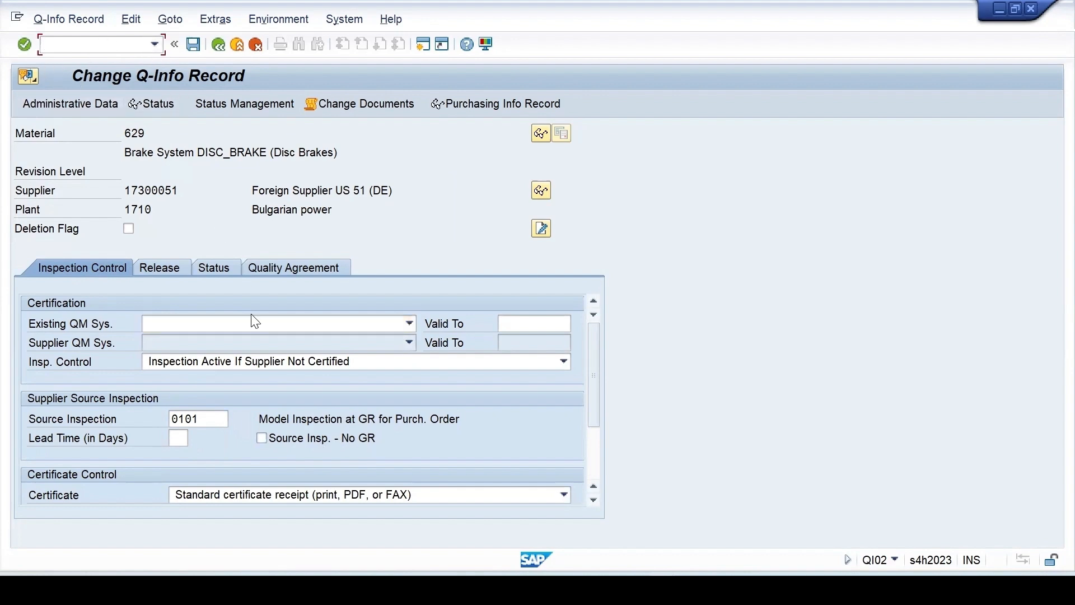
pyautogui.click(443, 589)
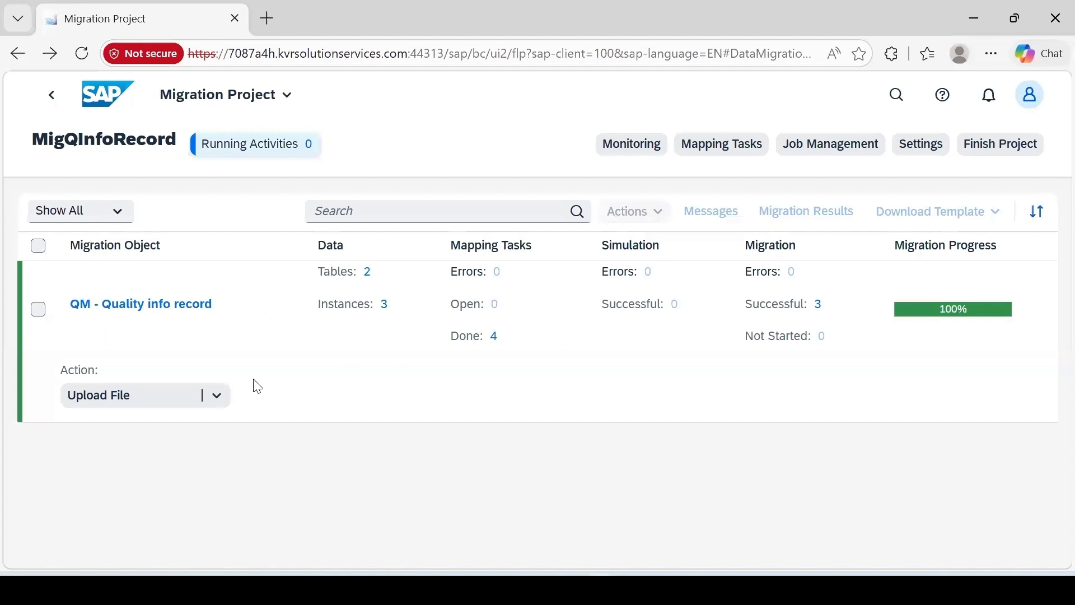
pyautogui.click(367, 272)
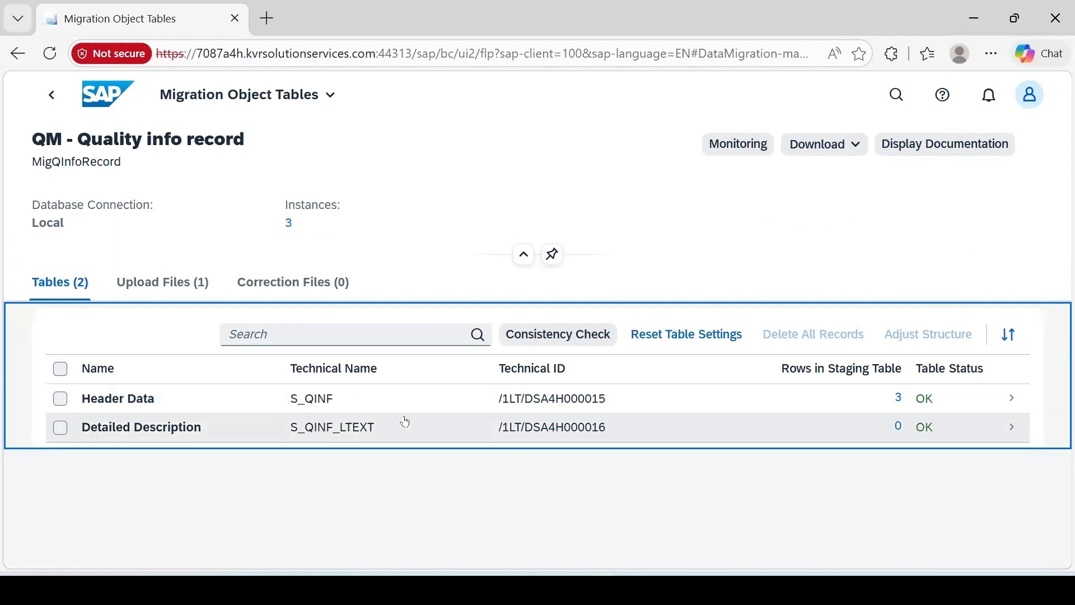
pyautogui.moveTo(662, 590)
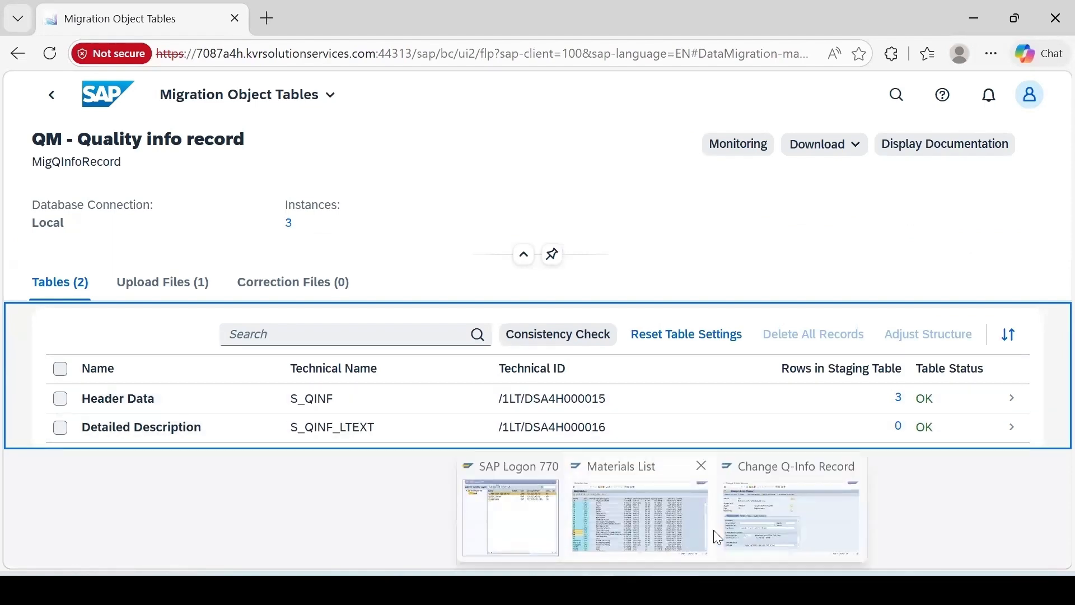
# Step: Switch to SAP GUI, open transaction SE16N in a new session and load table QINF
pyautogui.click(728, 518)
pyautogui.click(422, 43)
pyautogui.write('se16n')
pyautogui.press('Return')
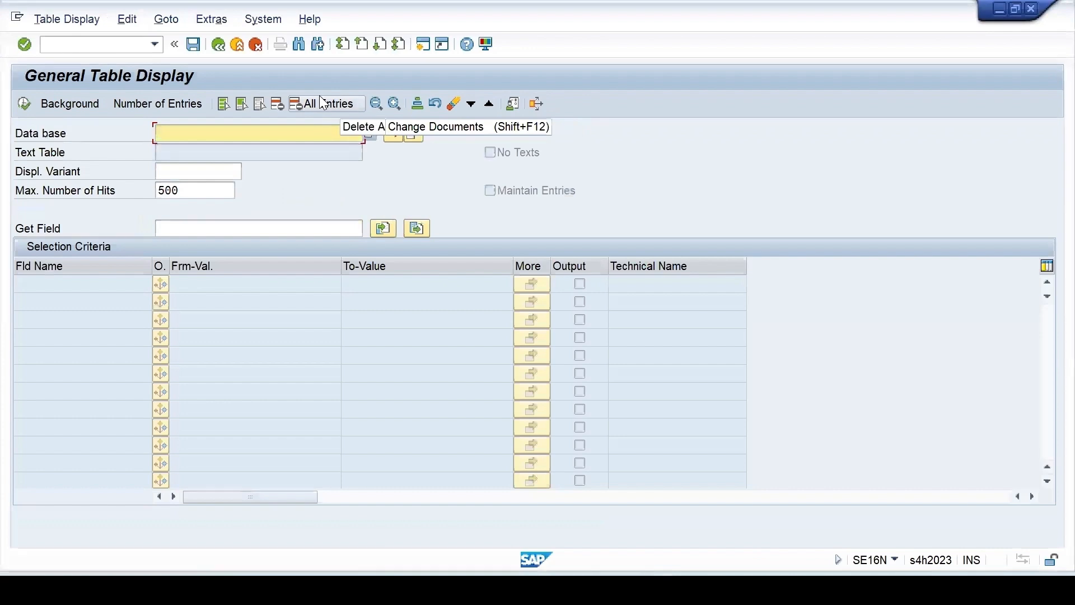
pyautogui.write('qinf')
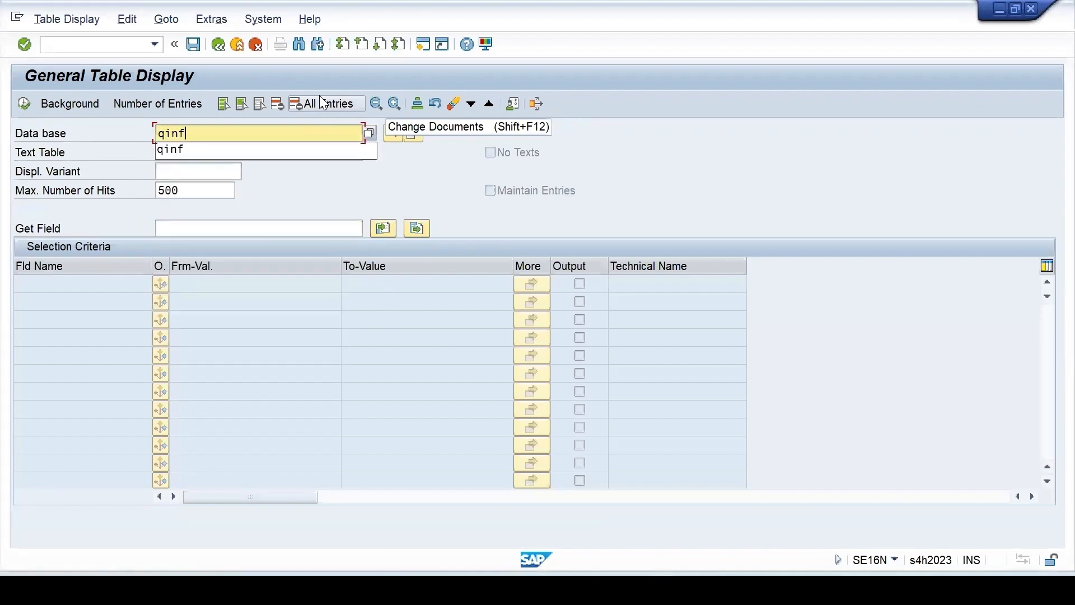
pyautogui.press('Return')
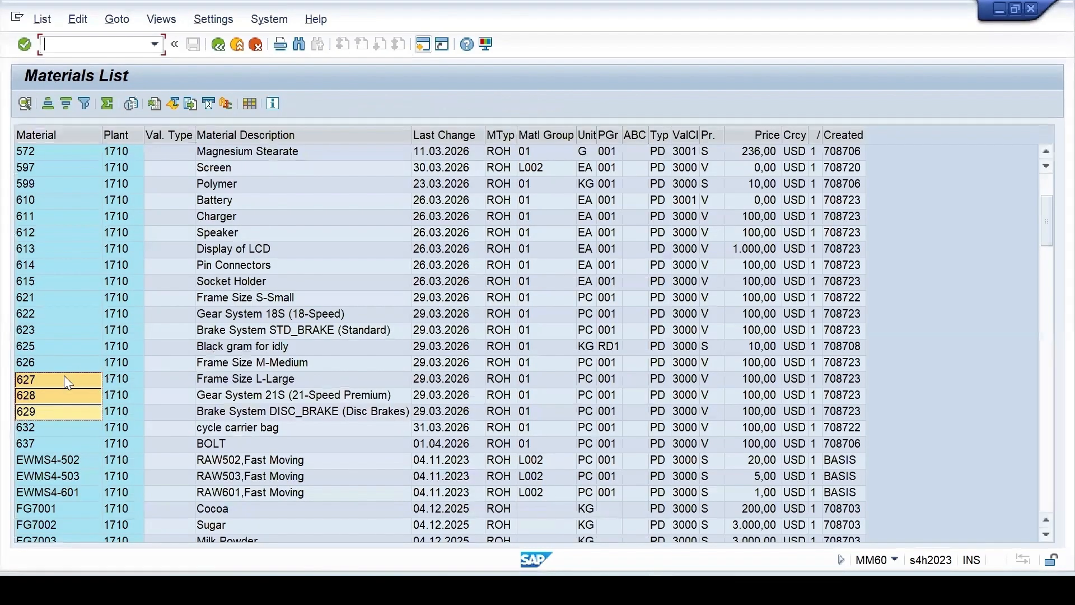
# Step: Copy materials 627, 628, 629 and 632 from the Materials List and apply them as a multiple selection for Material in QINF
pyautogui.click(81, 379)
pyautogui.click(84, 374)
pyautogui.moveTo(80, 376); pyautogui.dragTo(72, 434)
pyautogui.hotkey('ctrl', 'c')
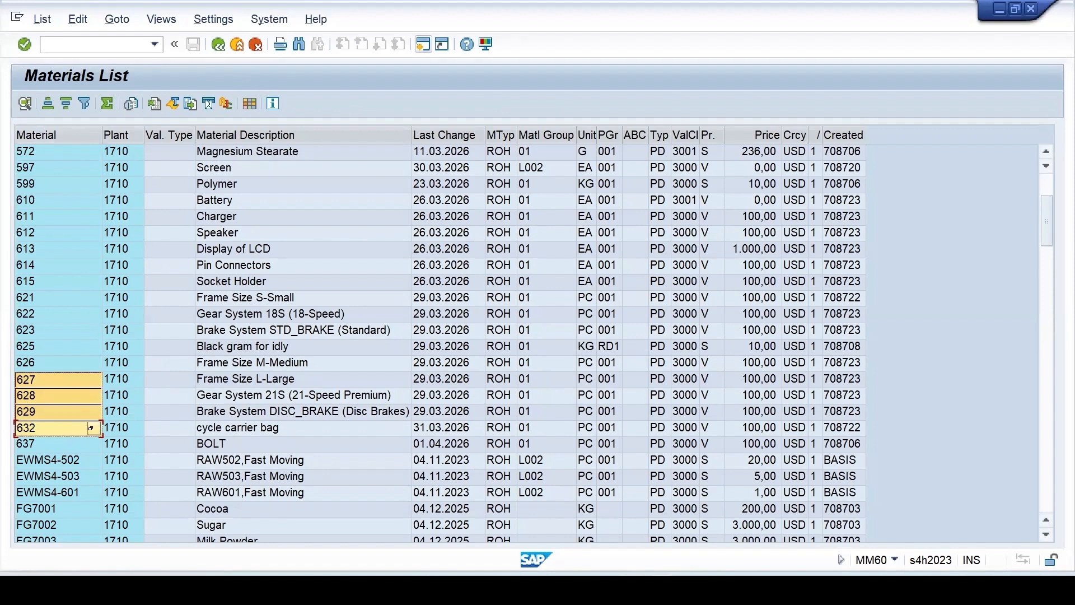
pyautogui.hotkey('alt', 'Tab')
pyautogui.click(525, 304)
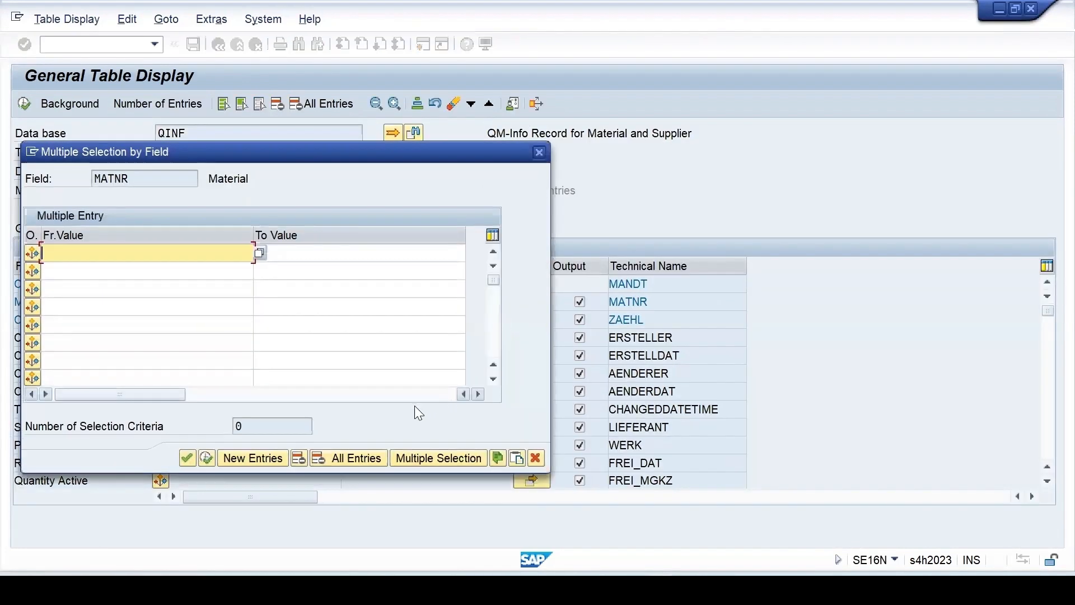
pyautogui.click(513, 459)
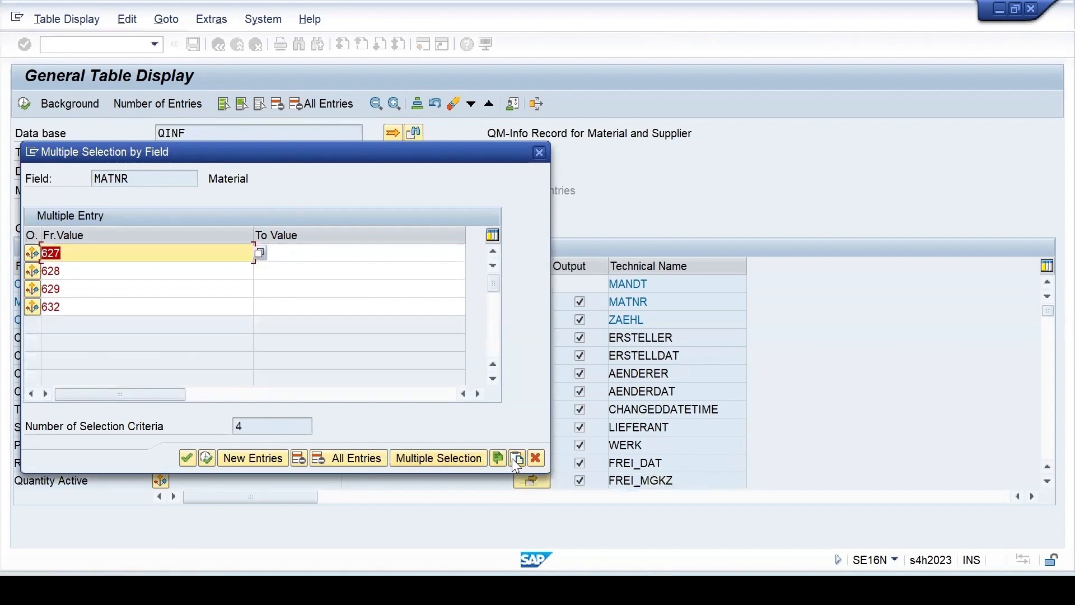
pyautogui.click(207, 457)
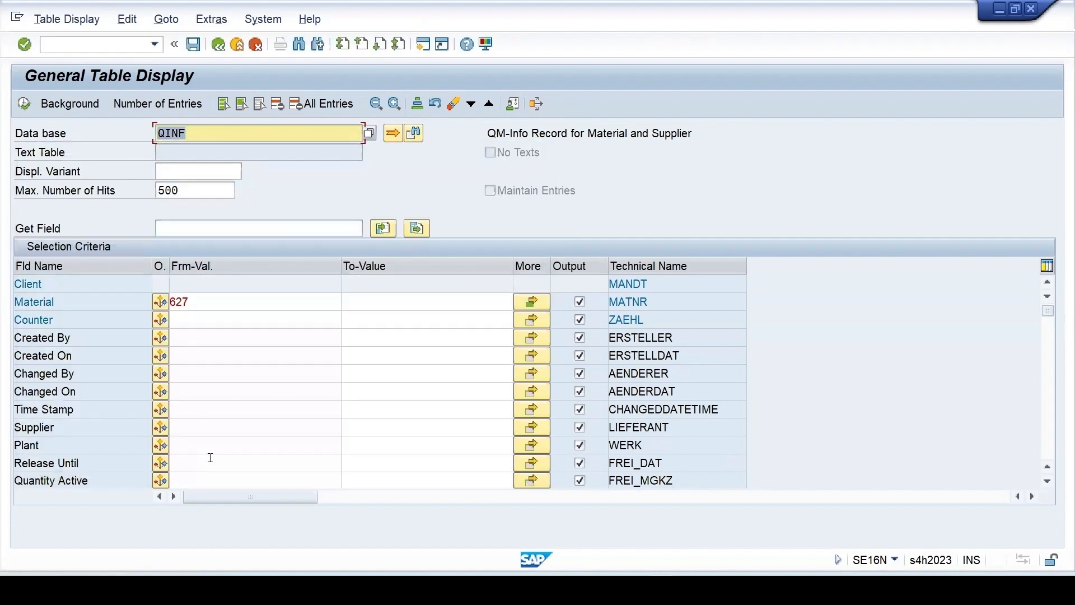
# Step: Display the matching QINF entries, review all their columns, and switch to the Excel source data workbook to compare
pyautogui.click(23, 103)
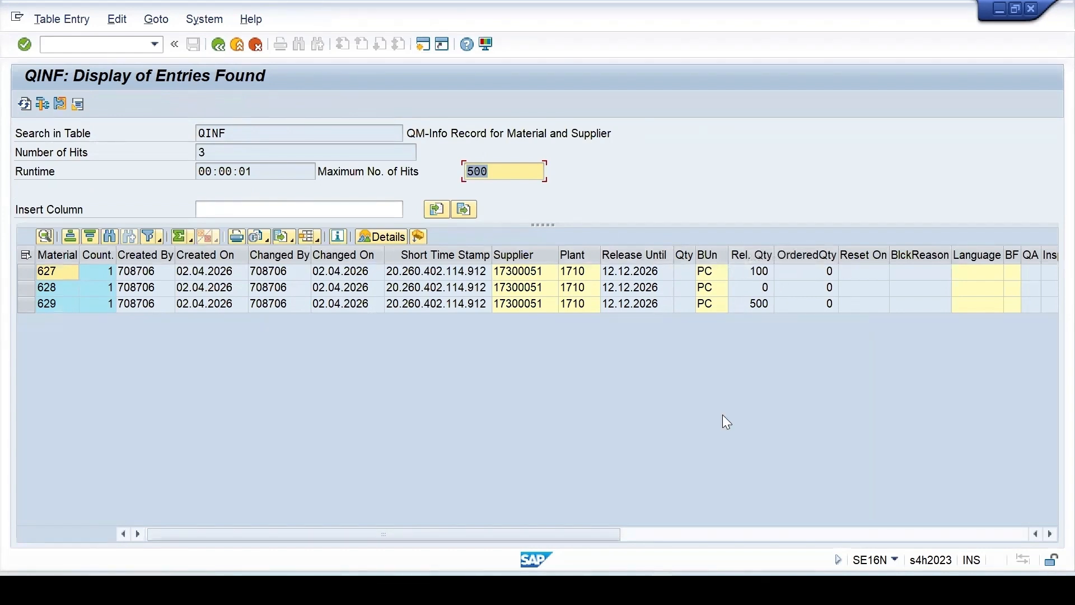
pyautogui.click(687, 537)
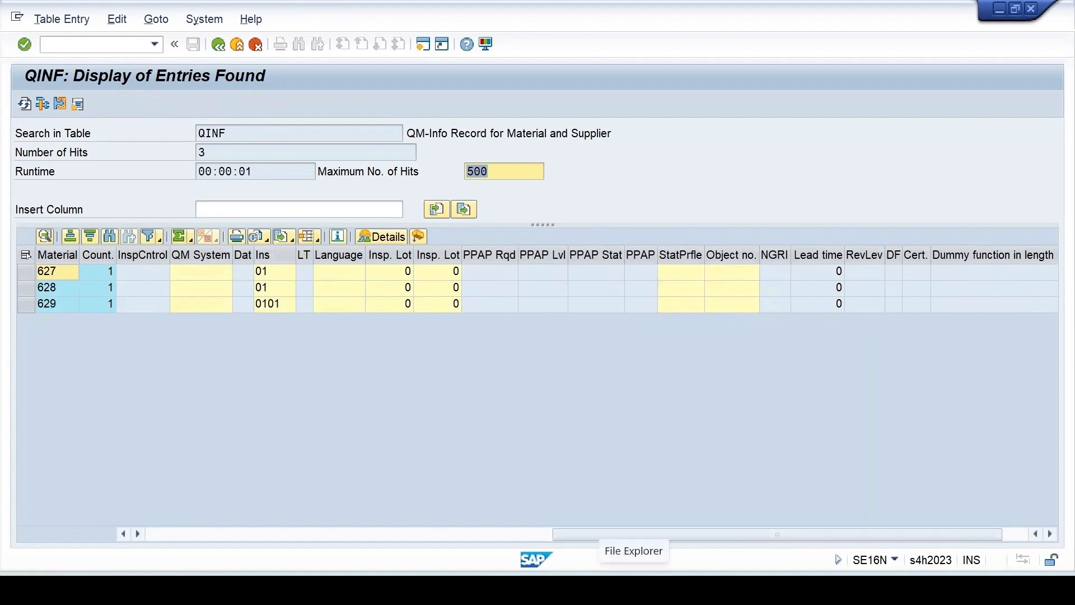
pyautogui.click(666, 589)
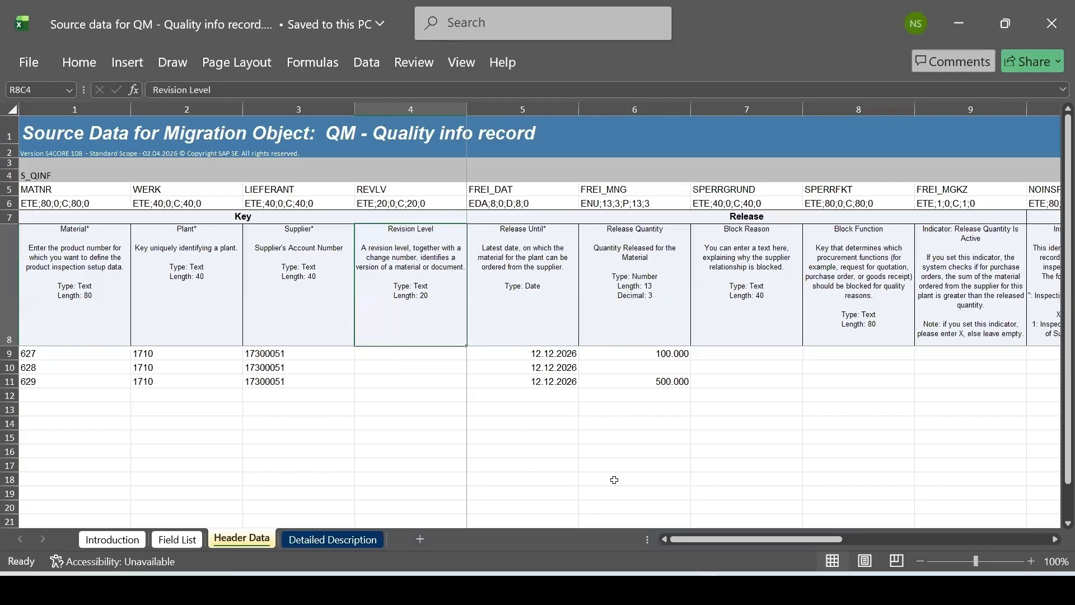